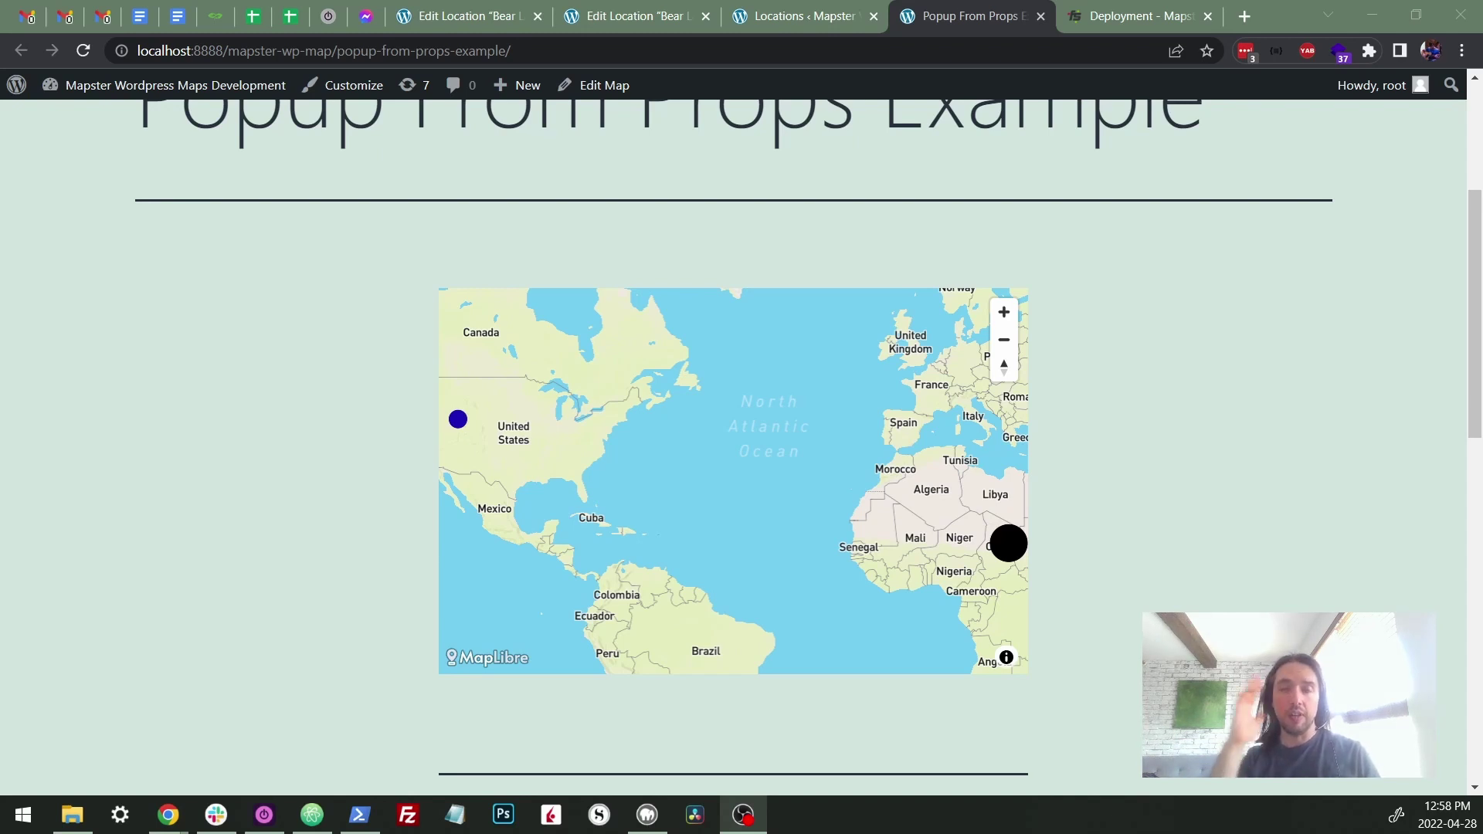
- View the black marker's popup text, then open the blue US marker's popup showing its name
{"action": "left_click", "coordinate": [1219, 481]}
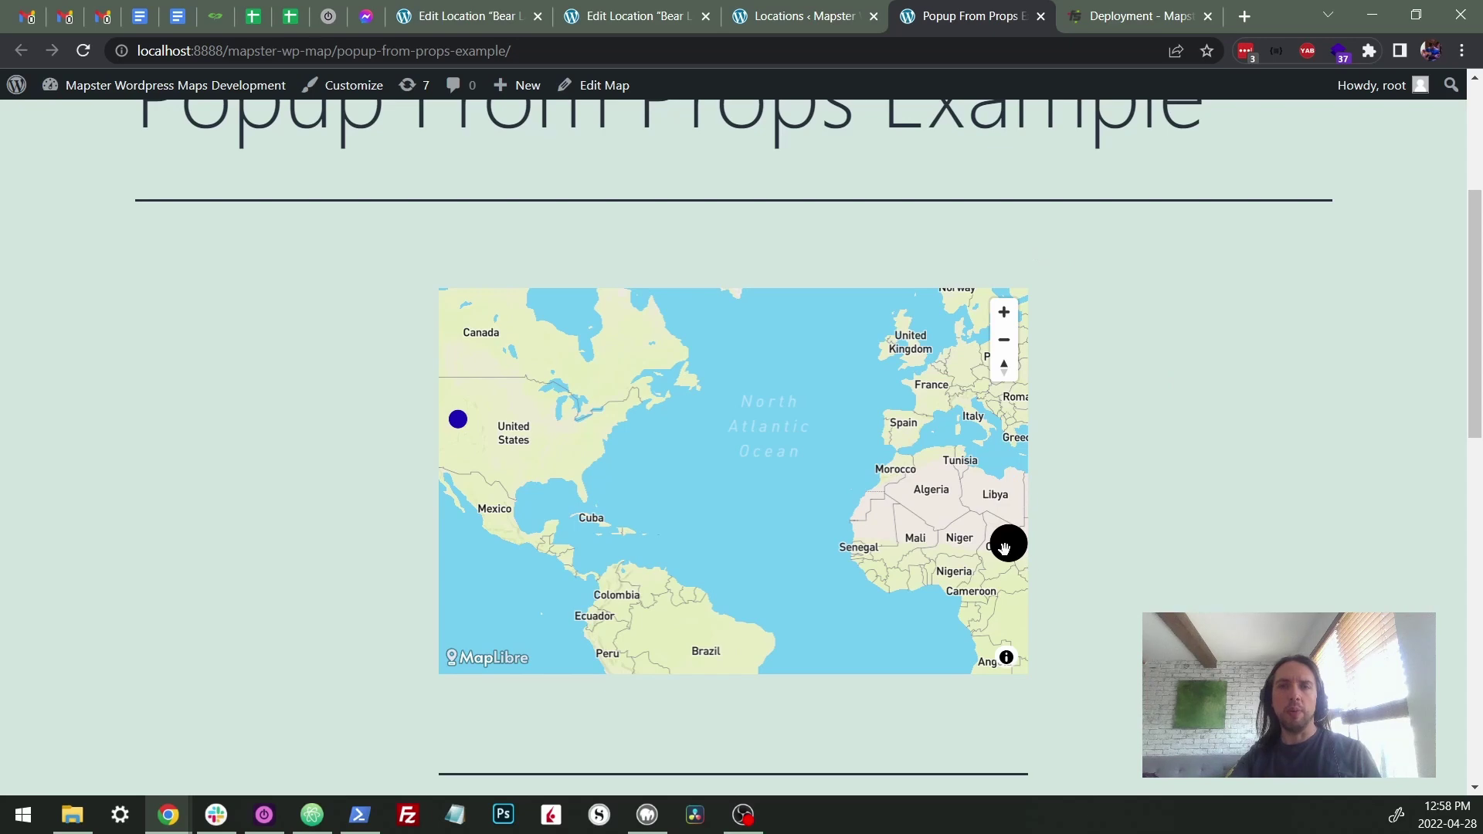
{"action": "mouse_move", "coordinate": [1004, 547]}
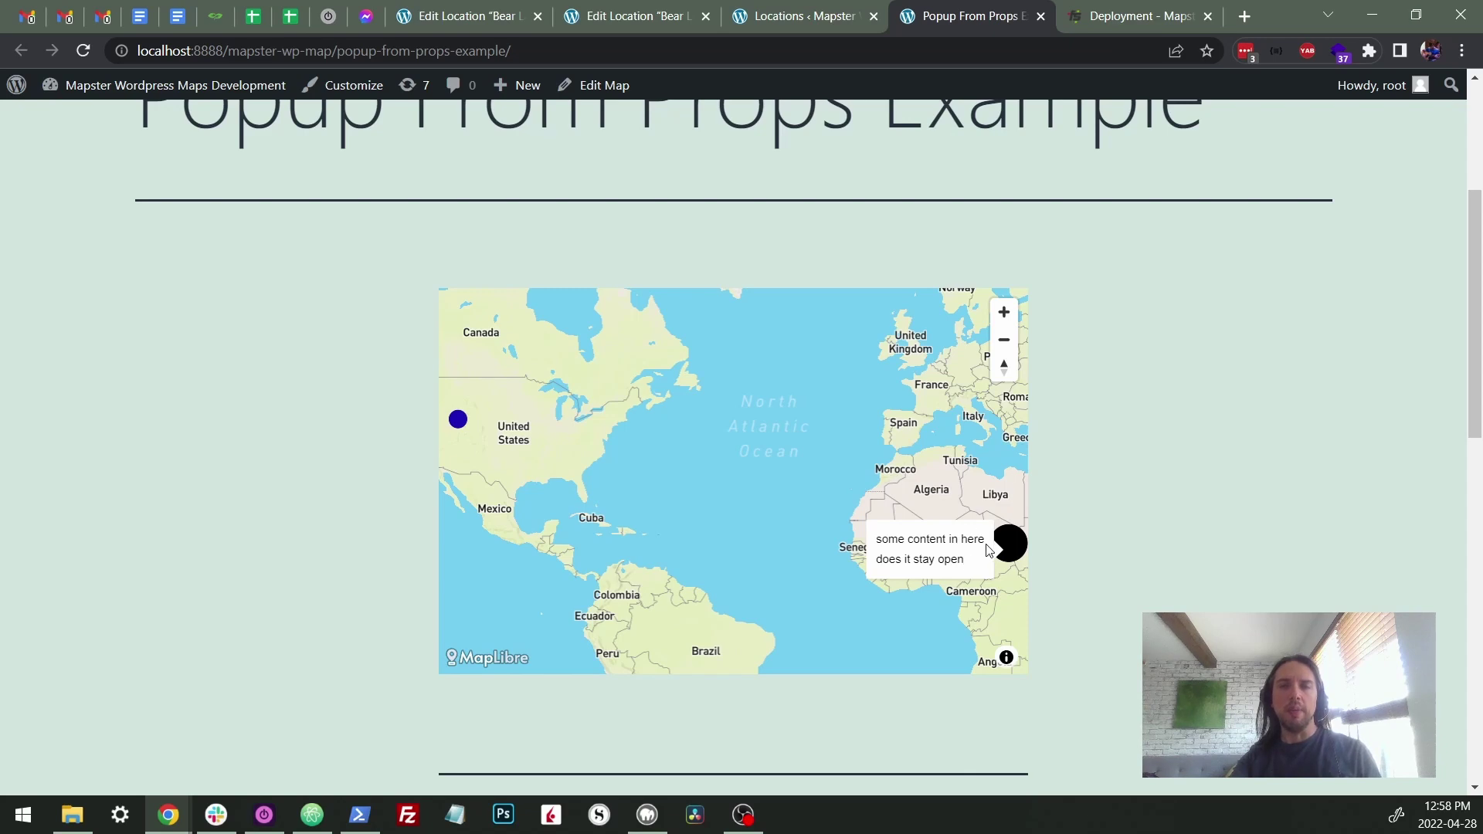
{"action": "left_click_drag", "start_coordinate": [974, 576], "coordinate": [880, 539]}
{"action": "left_click", "coordinate": [918, 553]}
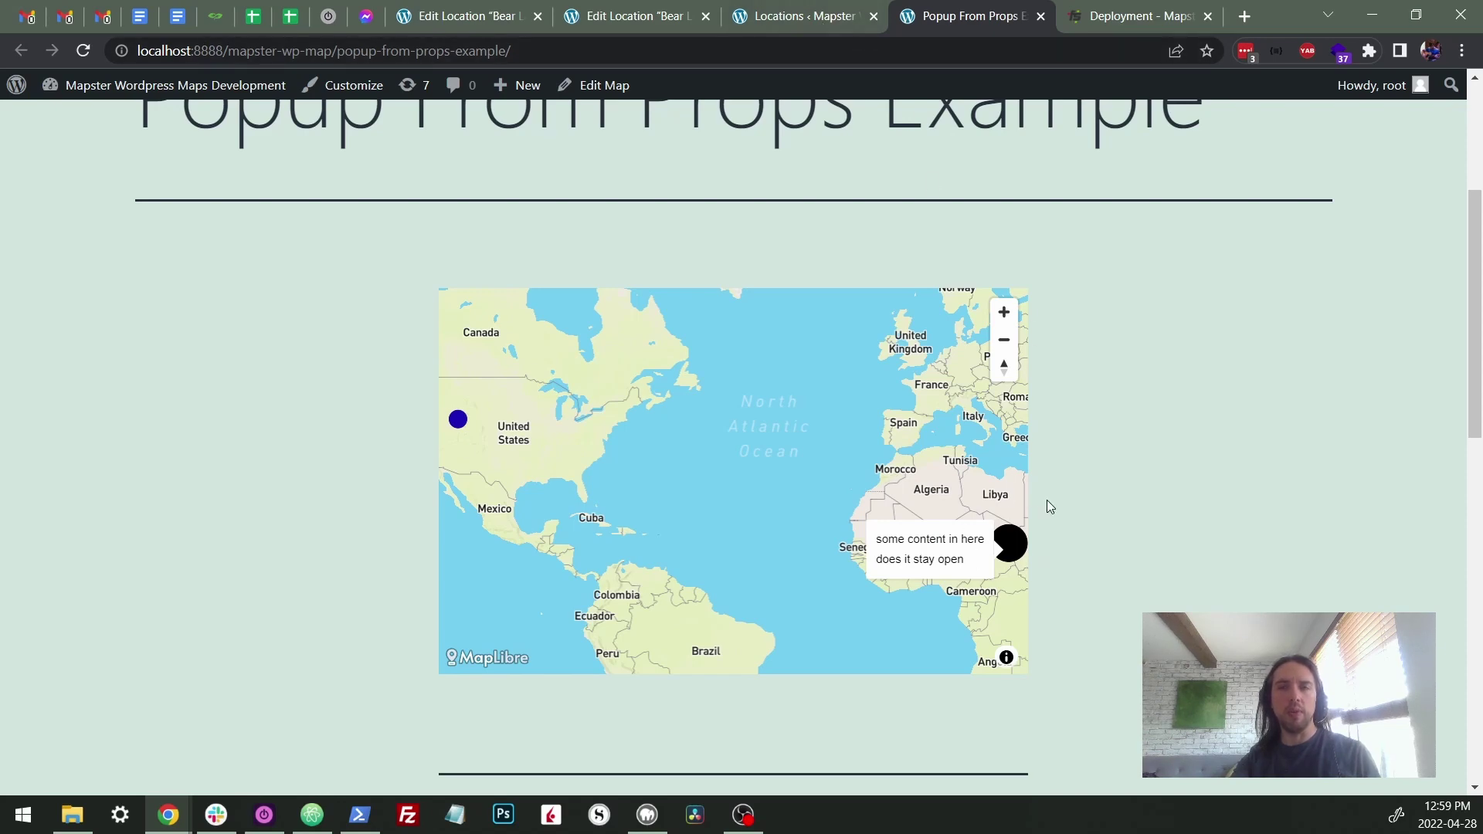
{"action": "left_click", "coordinate": [458, 419]}
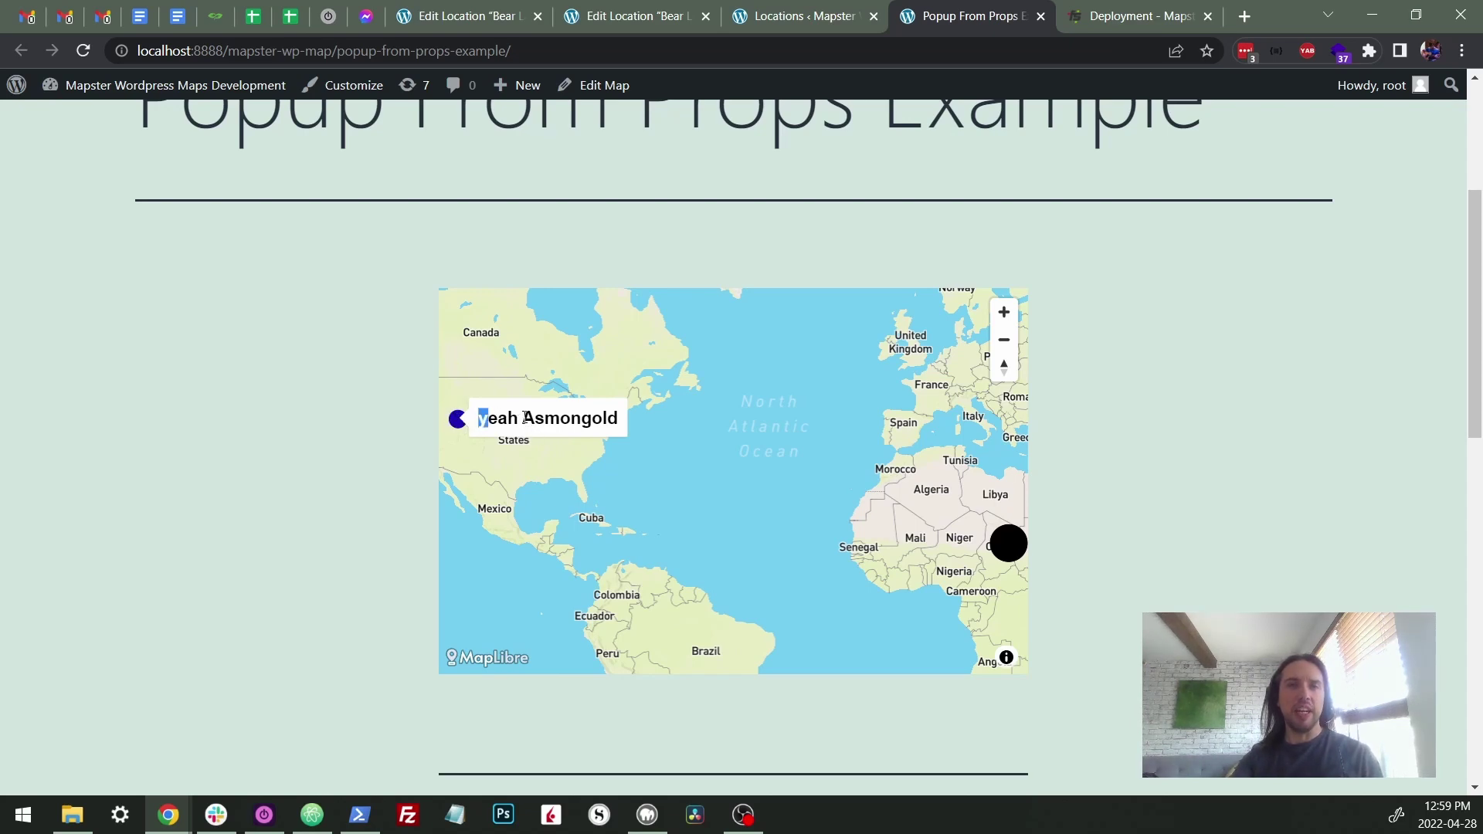
{"action": "left_click_drag", "start_coordinate": [523, 418], "coordinate": [596, 479]}
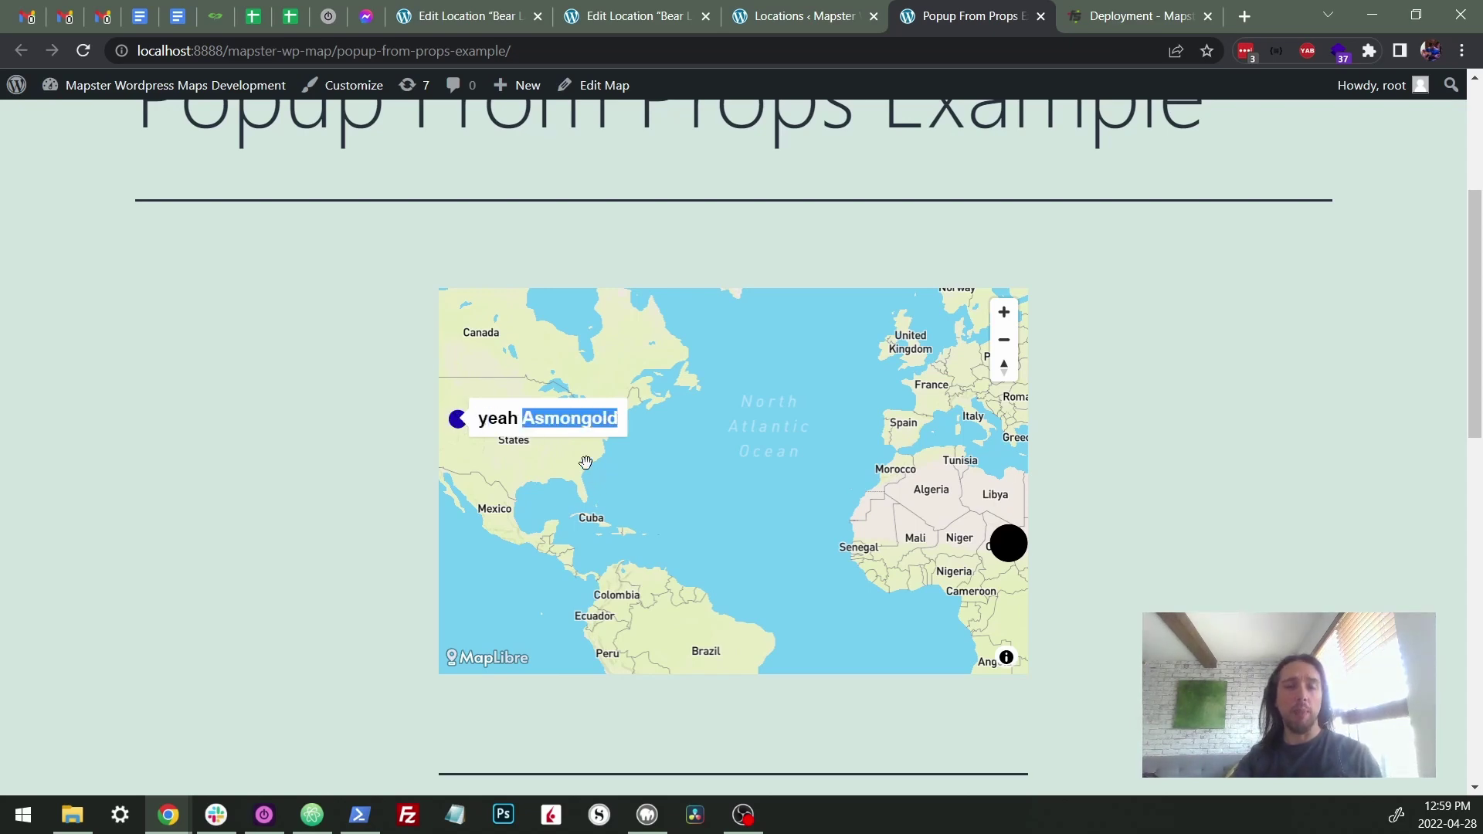
- Open the Bear Lake - South Eden location editor and inspect its popup Header Text 'yeah {name}'
{"action": "left_click", "coordinate": [776, 24]}
{"action": "left_click", "coordinate": [634, 28]}
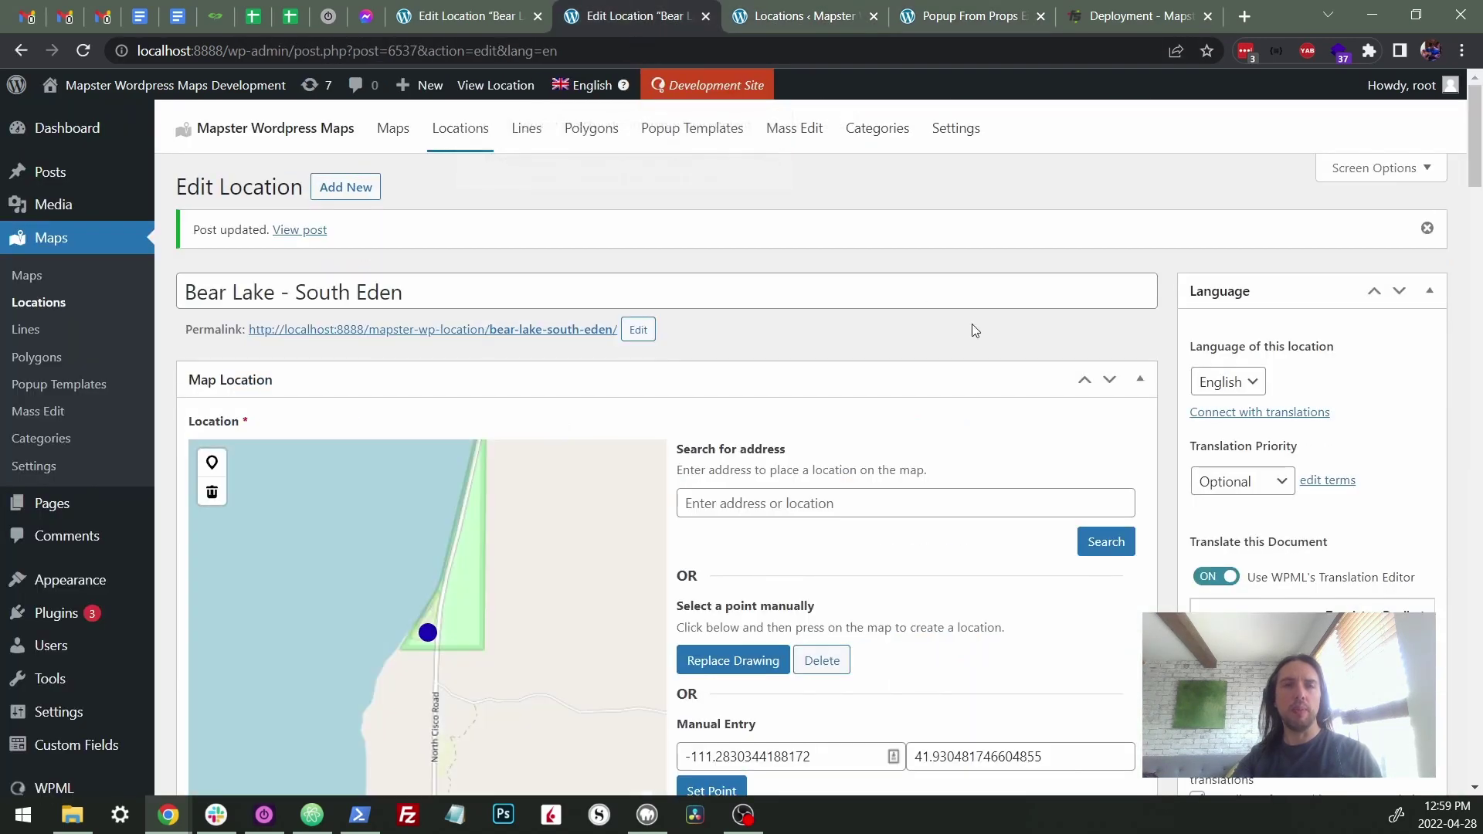
{"action": "scroll", "coordinate": [1130, 341], "scroll_direction": "down", "scroll_amount": 20}
{"action": "scroll", "coordinate": [1130, 342], "scroll_direction": "down", "scroll_amount": 5}
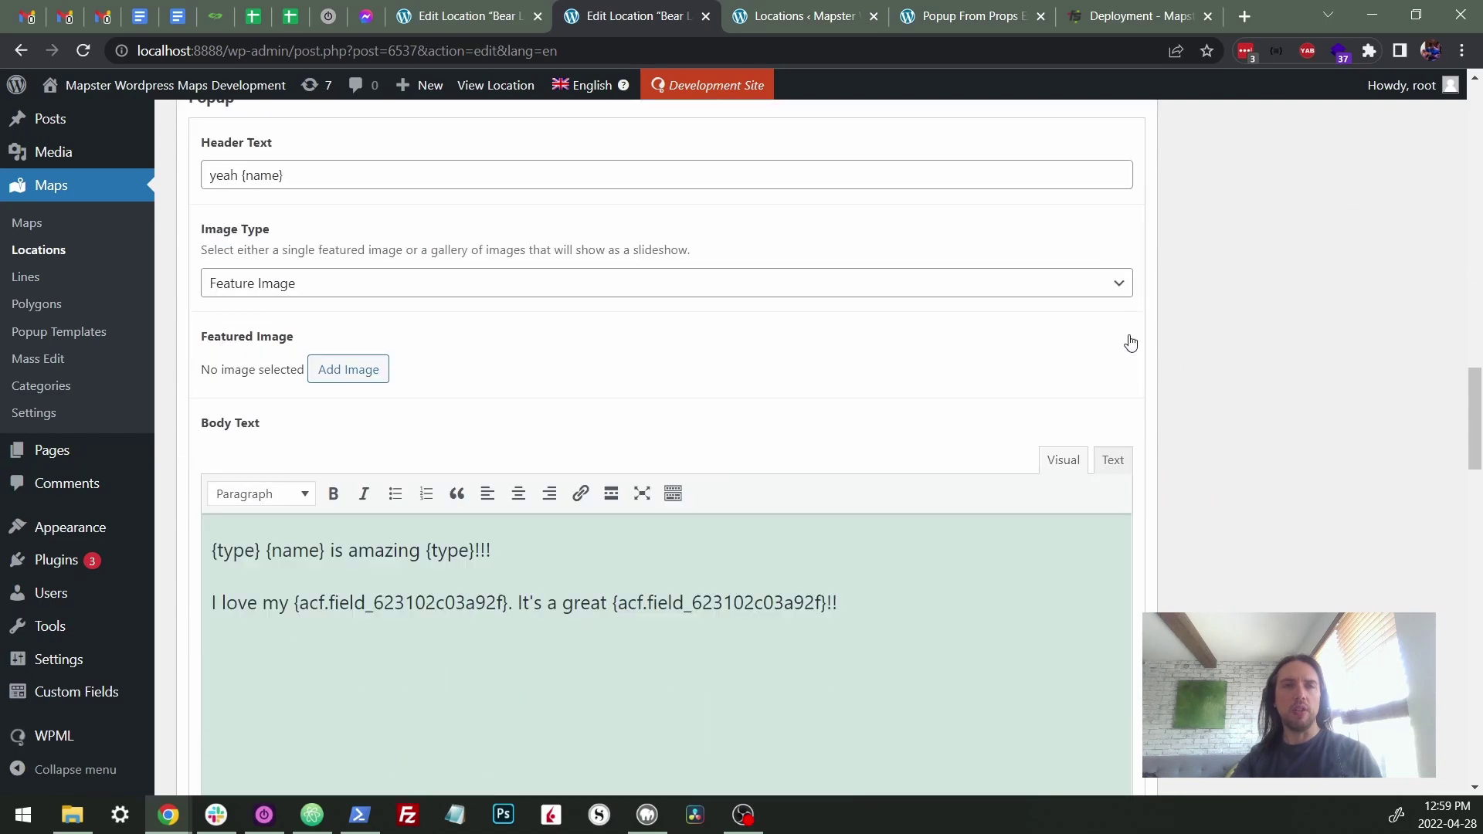
{"action": "scroll", "coordinate": [1129, 338], "scroll_direction": "up", "scroll_amount": 6}
{"action": "scroll", "coordinate": [1090, 359], "scroll_direction": "down", "scroll_amount": 1}
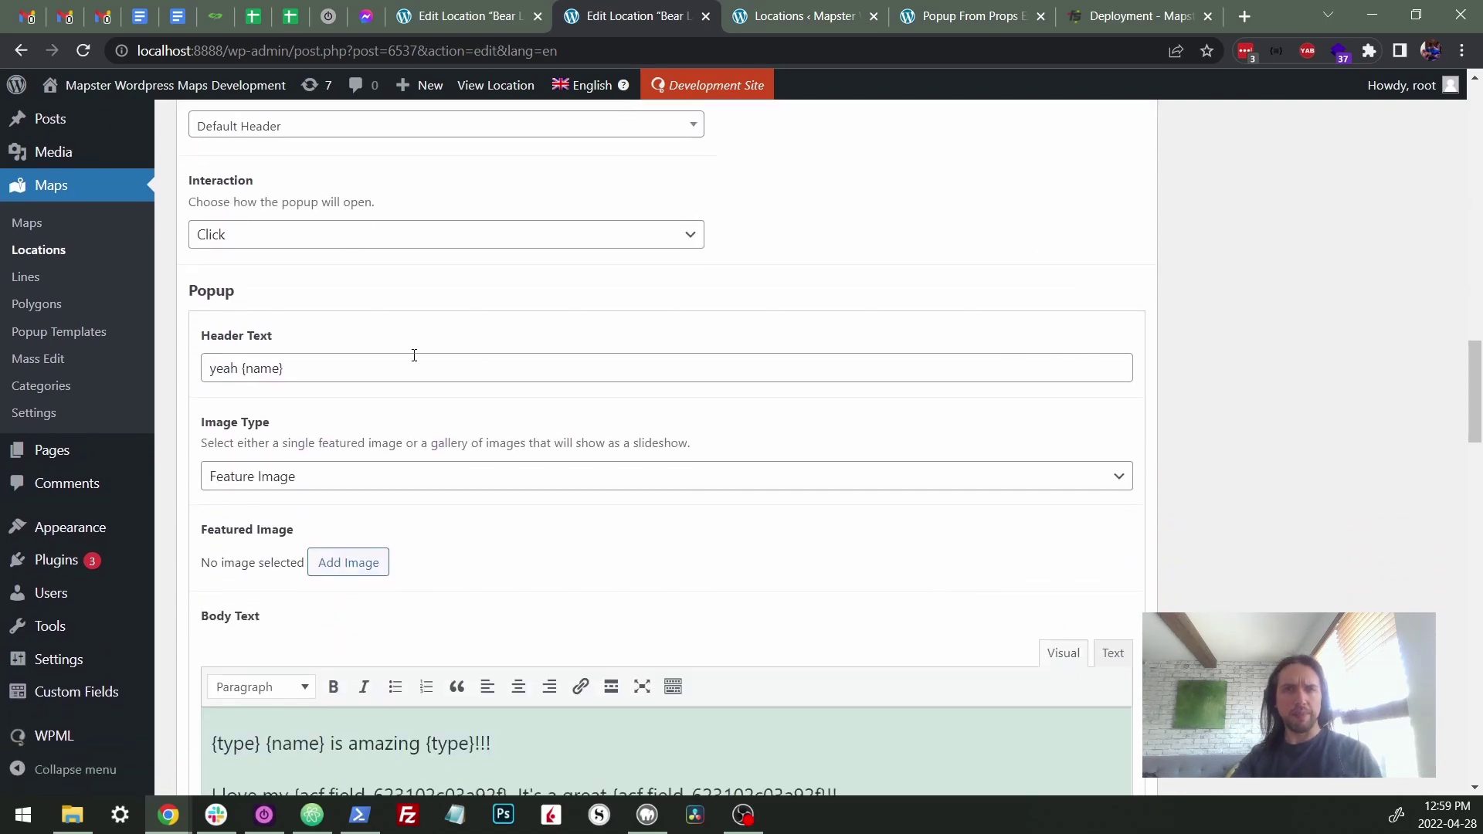
{"action": "mouse_move", "coordinate": [285, 368]}
{"action": "left_mouse_down"}
{"action": "mouse_move", "coordinate": [207, 370]}
{"action": "mouse_move", "coordinate": [260, 366]}
{"action": "left_mouse_up"}
{"action": "key", "text": "End"}
{"action": "left_click", "coordinate": [259, 365]}
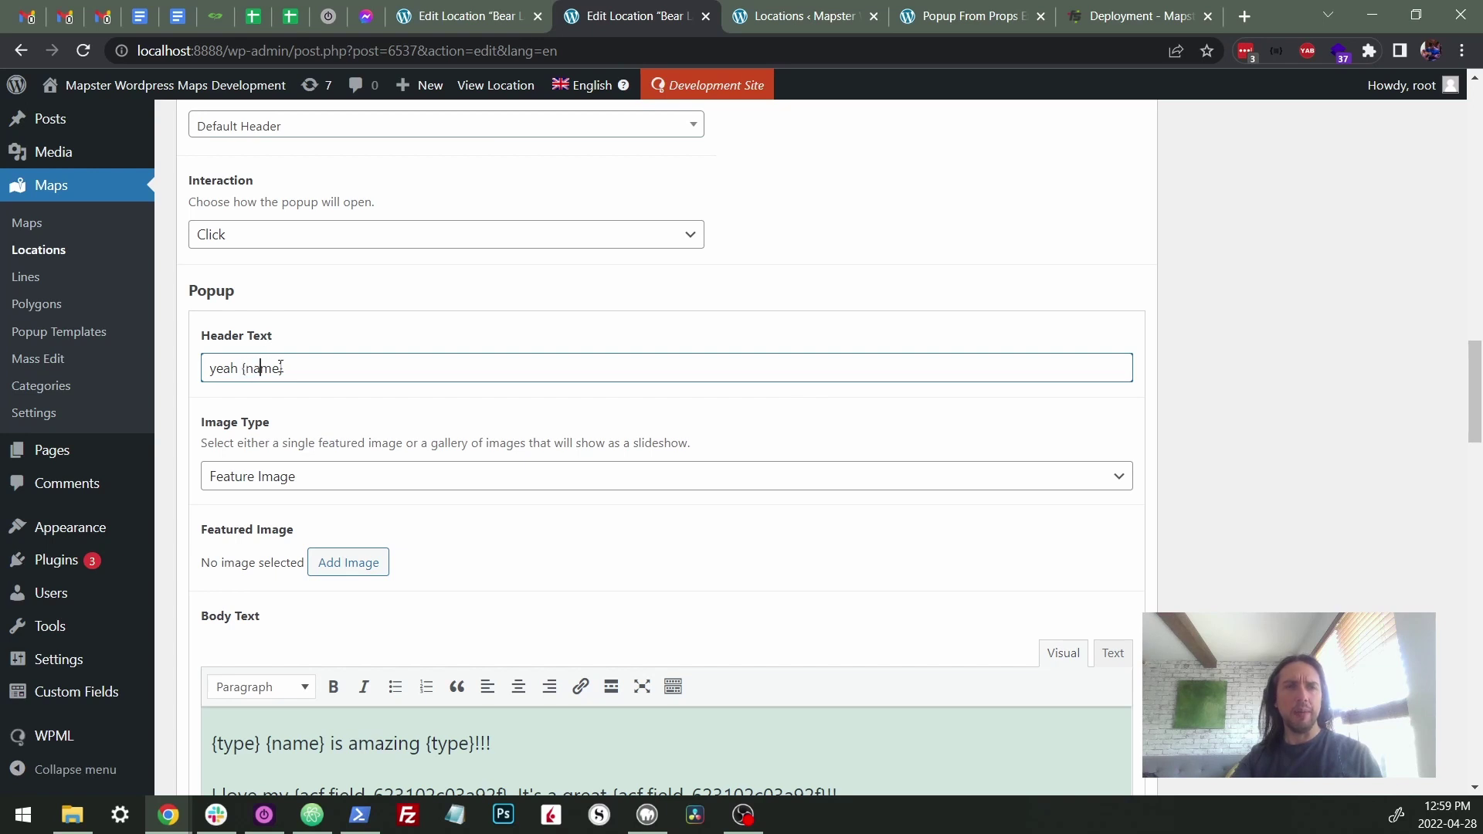
- Compare against the example map popup, then return to the location's popup settings
{"action": "left_click", "coordinate": [927, 16]}
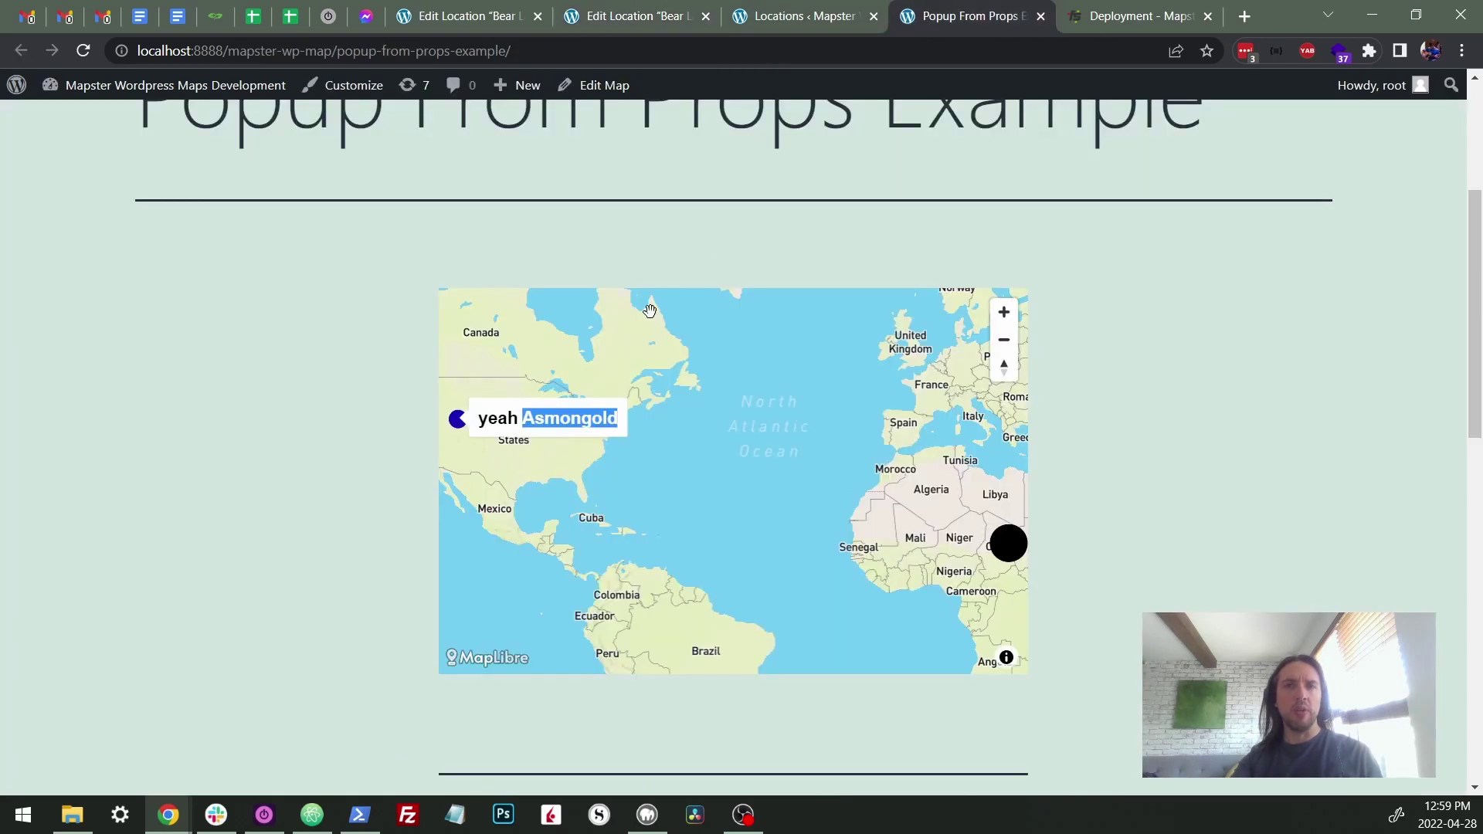
{"action": "left_click", "coordinate": [546, 419]}
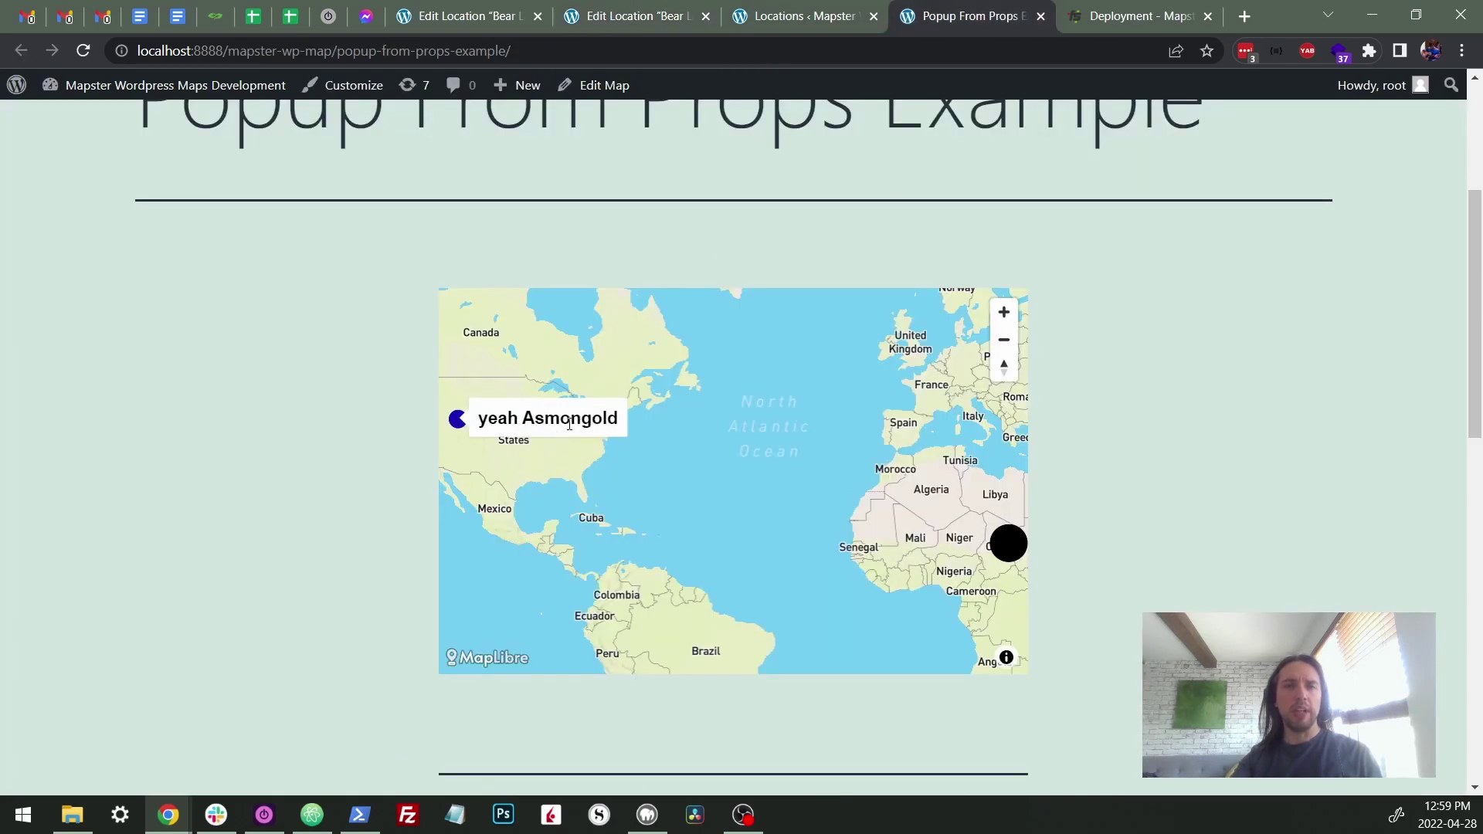
{"action": "left_click", "coordinate": [634, 16]}
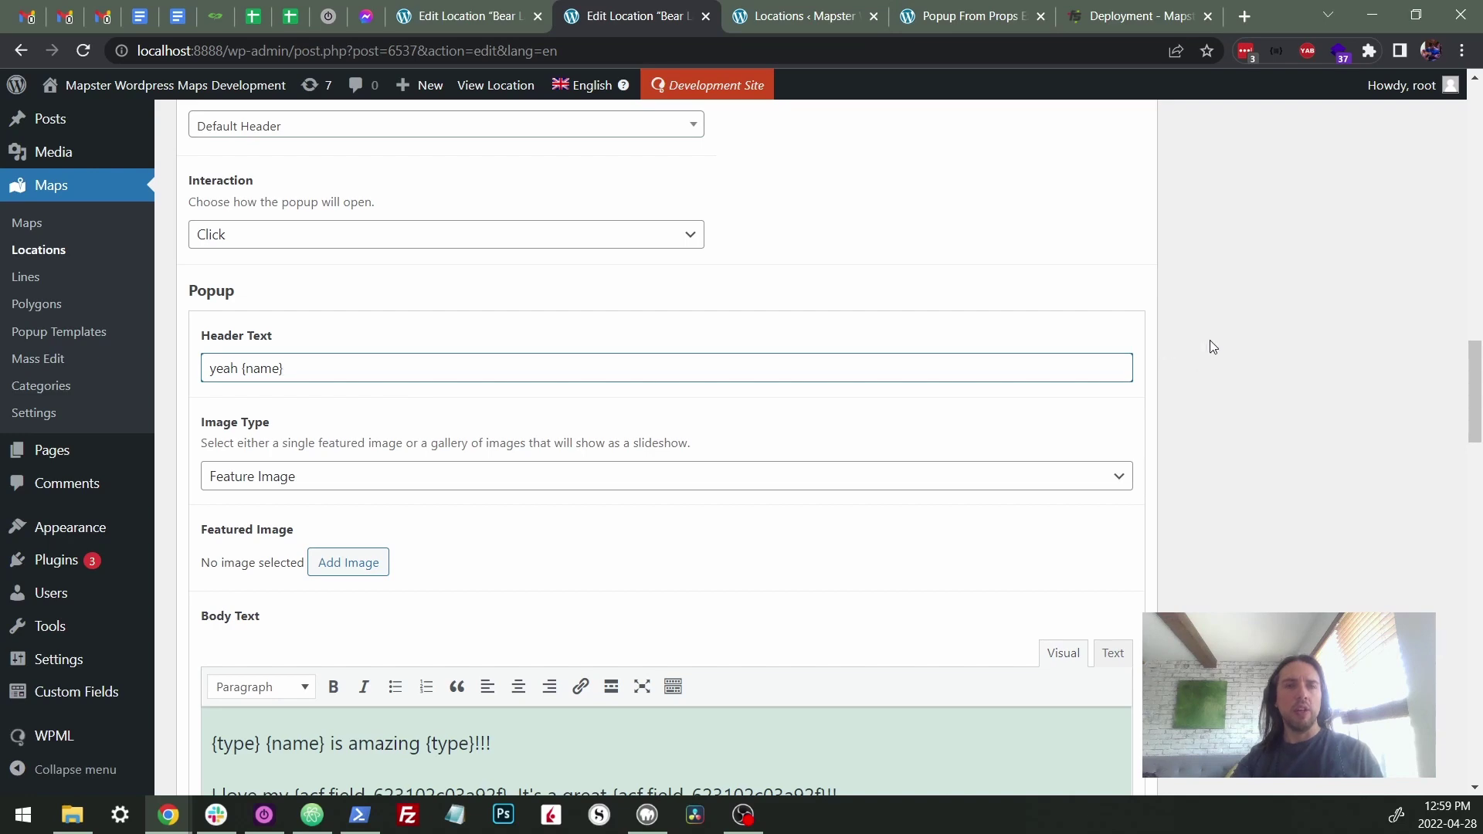
{"action": "scroll", "coordinate": [1213, 347], "scroll_direction": "down", "scroll_amount": 5}
{"action": "scroll", "coordinate": [1213, 347], "scroll_direction": "up", "scroll_amount": 2}
{"action": "scroll", "coordinate": [1213, 347], "scroll_direction": "down", "scroll_amount": 6}
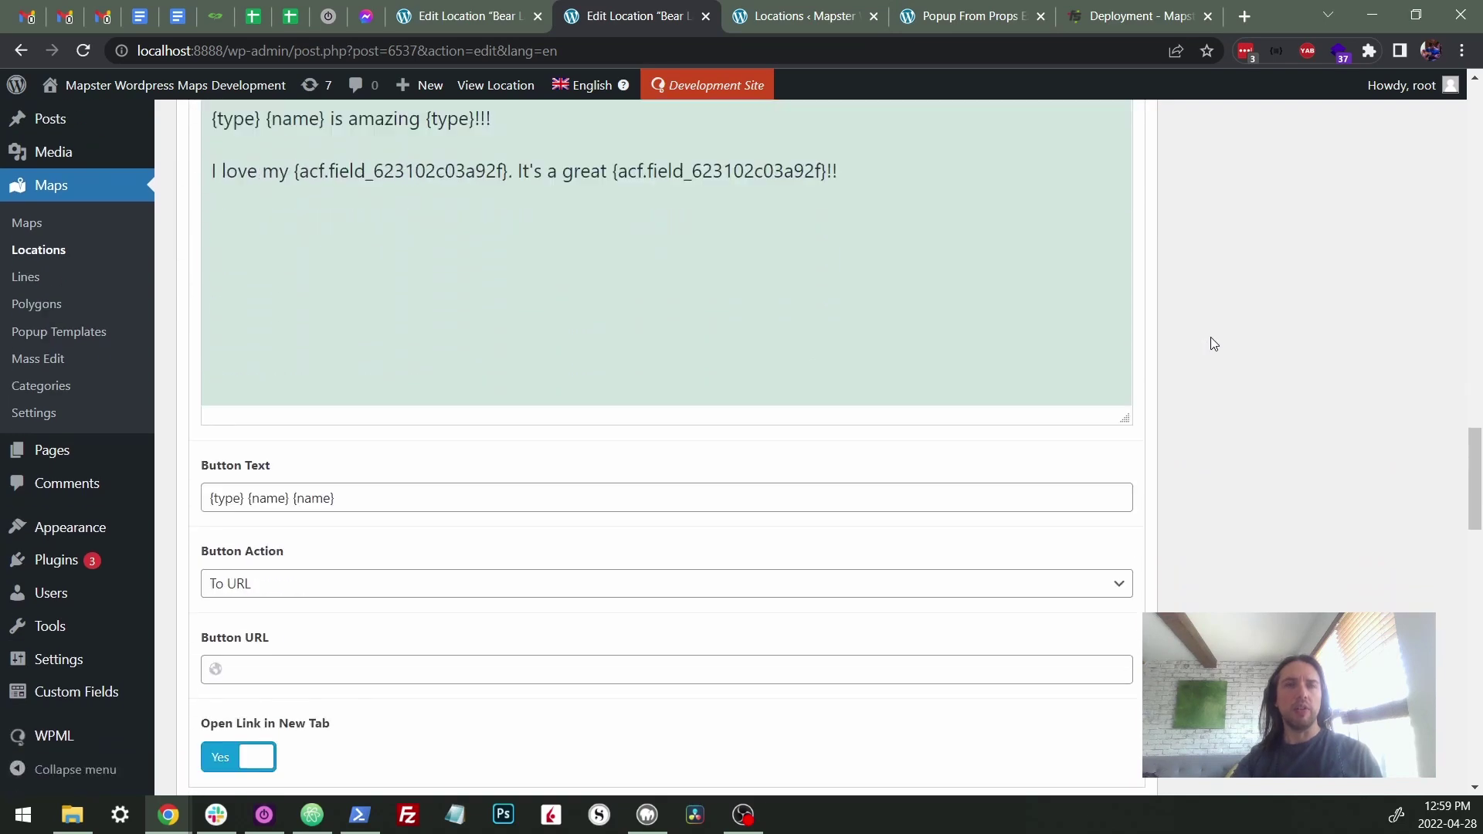
{"action": "scroll", "coordinate": [1213, 344], "scroll_direction": "up", "scroll_amount": 5}
{"action": "scroll", "coordinate": [1201, 328], "scroll_direction": "up", "scroll_amount": 3}
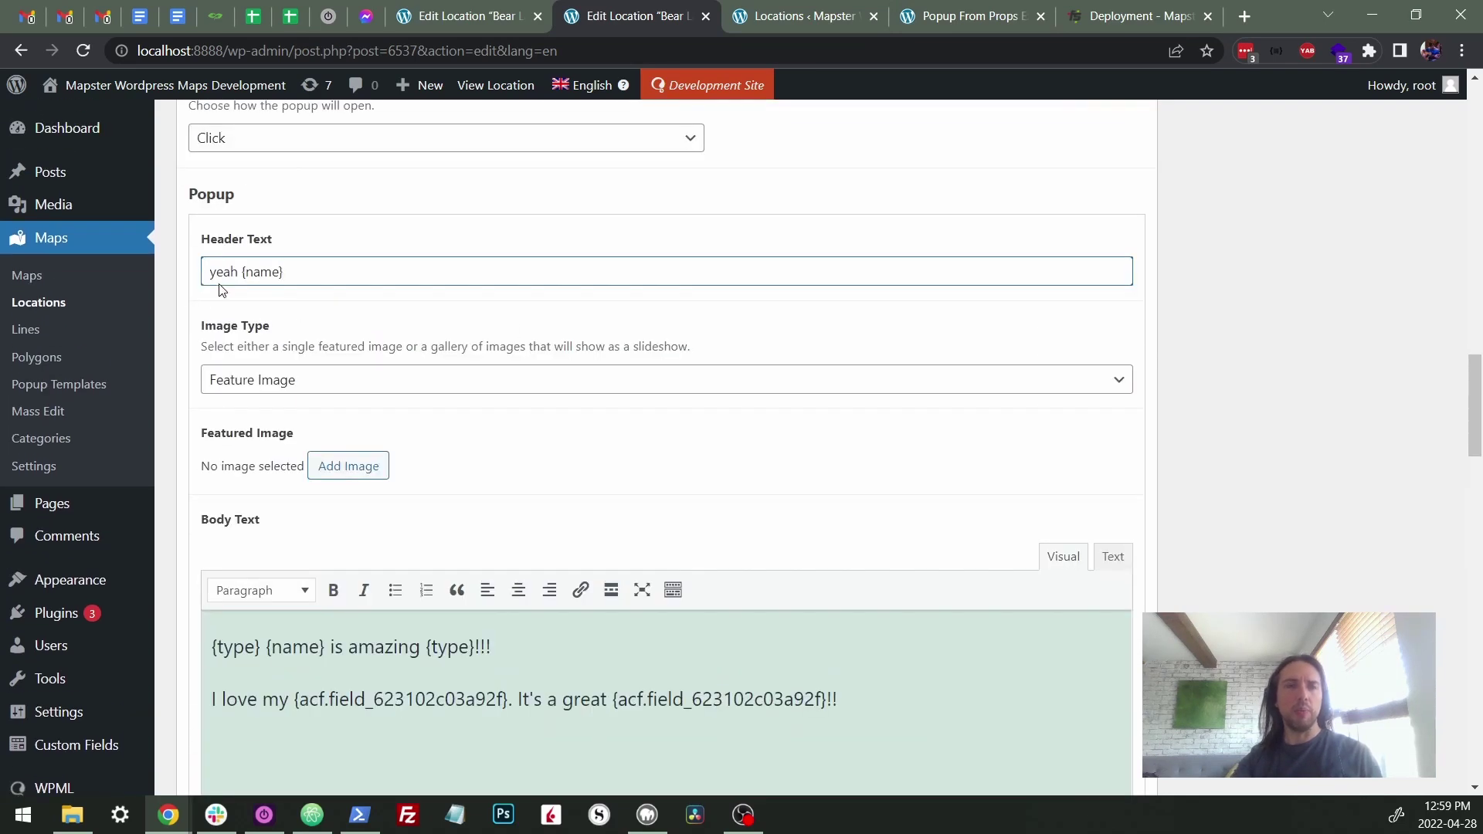
{"action": "mouse_move", "coordinate": [261, 275]}
{"action": "left_mouse_down"}
{"action": "mouse_move", "coordinate": [291, 295]}
{"action": "mouse_move", "coordinate": [284, 273]}
{"action": "left_mouse_up"}
{"action": "left_click", "coordinate": [238, 271]}
{"action": "left_click", "coordinate": [314, 268]}
{"action": "scroll", "coordinate": [1210, 313], "scroll_direction": "down", "scroll_amount": 20}
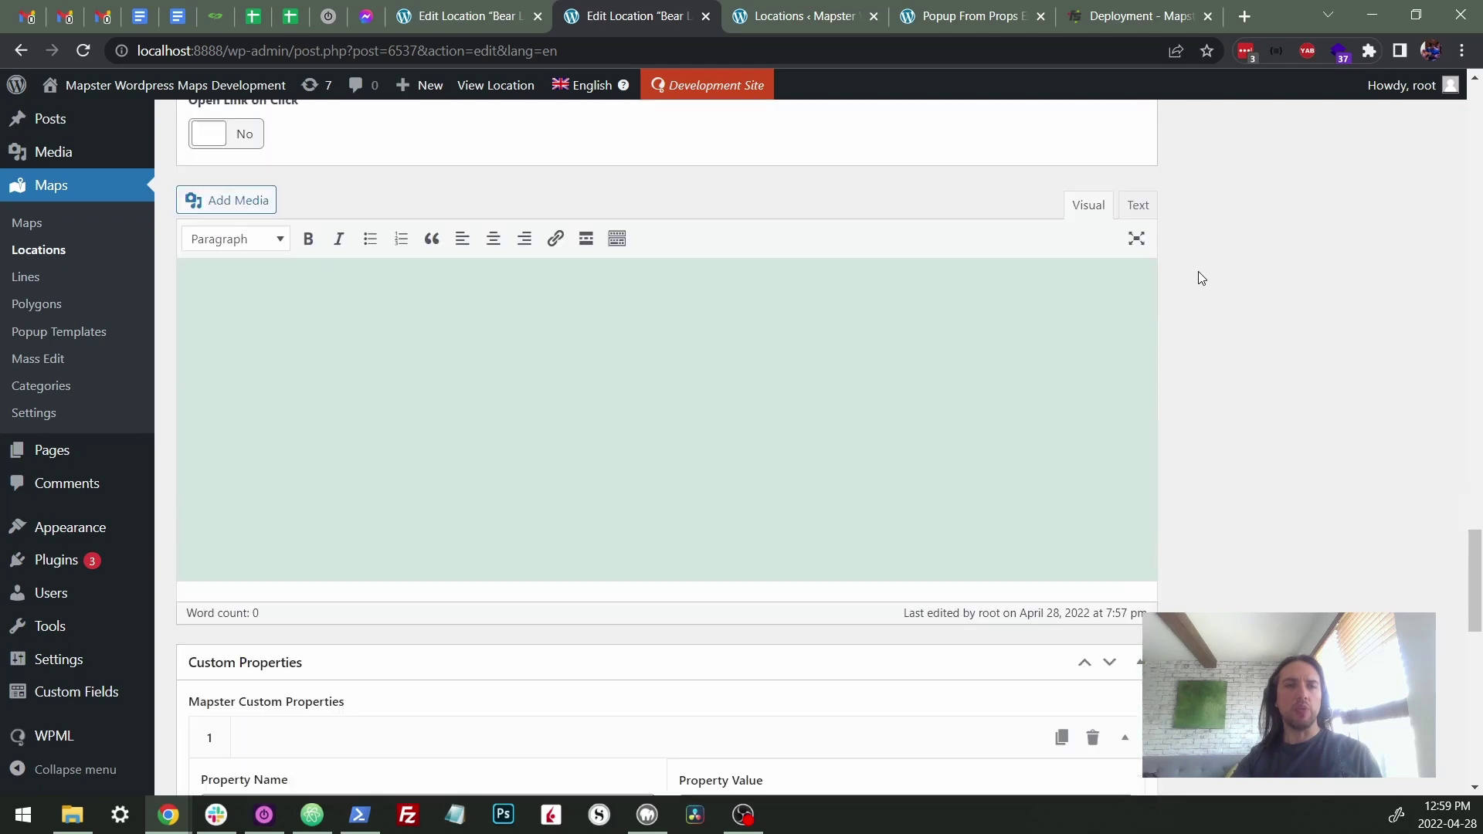
{"action": "scroll", "coordinate": [1199, 276], "scroll_direction": "down", "scroll_amount": 2}
{"action": "scroll", "coordinate": [430, 229], "scroll_direction": "up", "scroll_amount": 1}
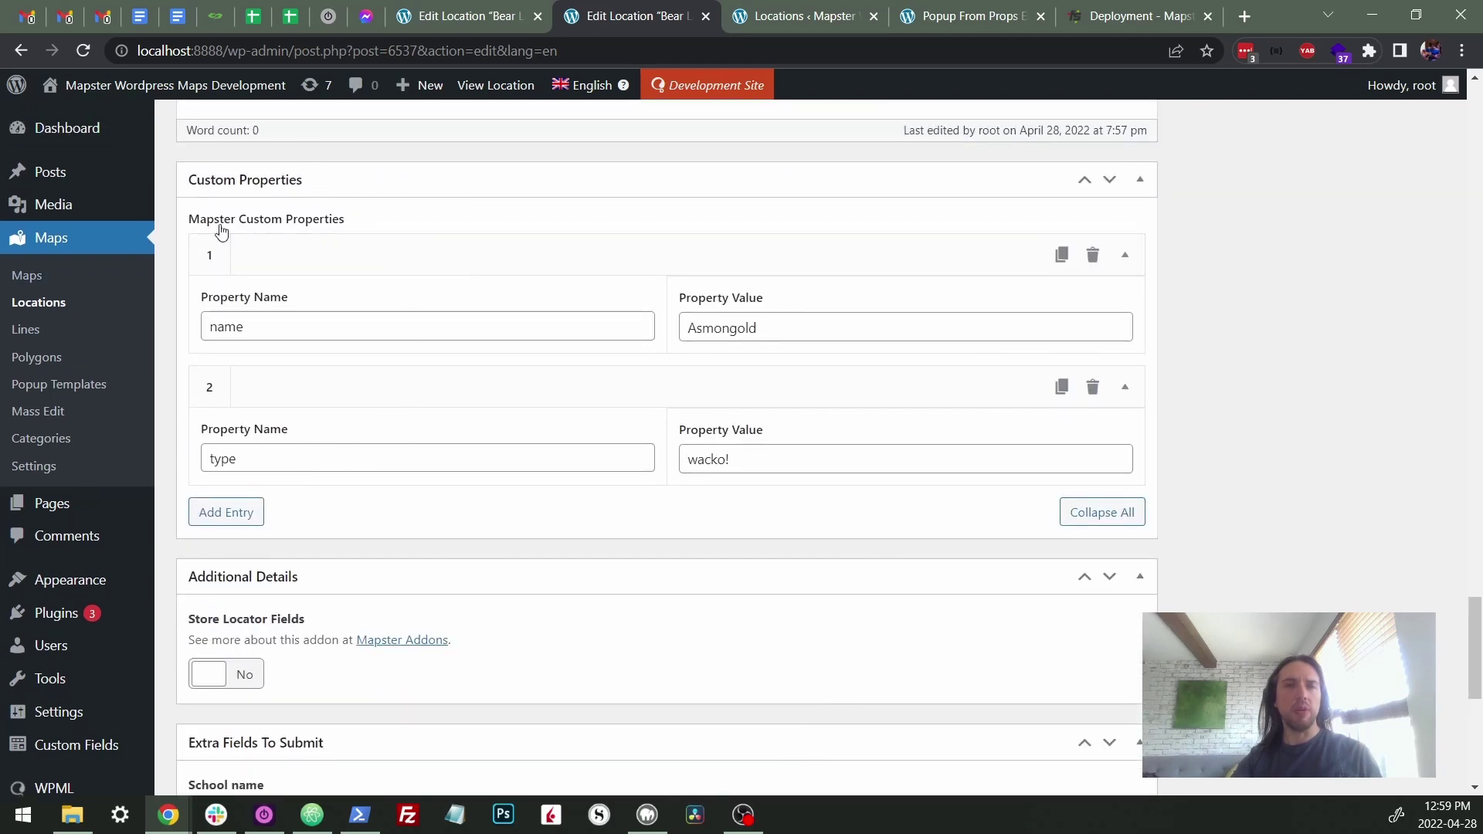
{"action": "scroll", "coordinate": [1224, 305], "scroll_direction": "down", "scroll_amount": 5}
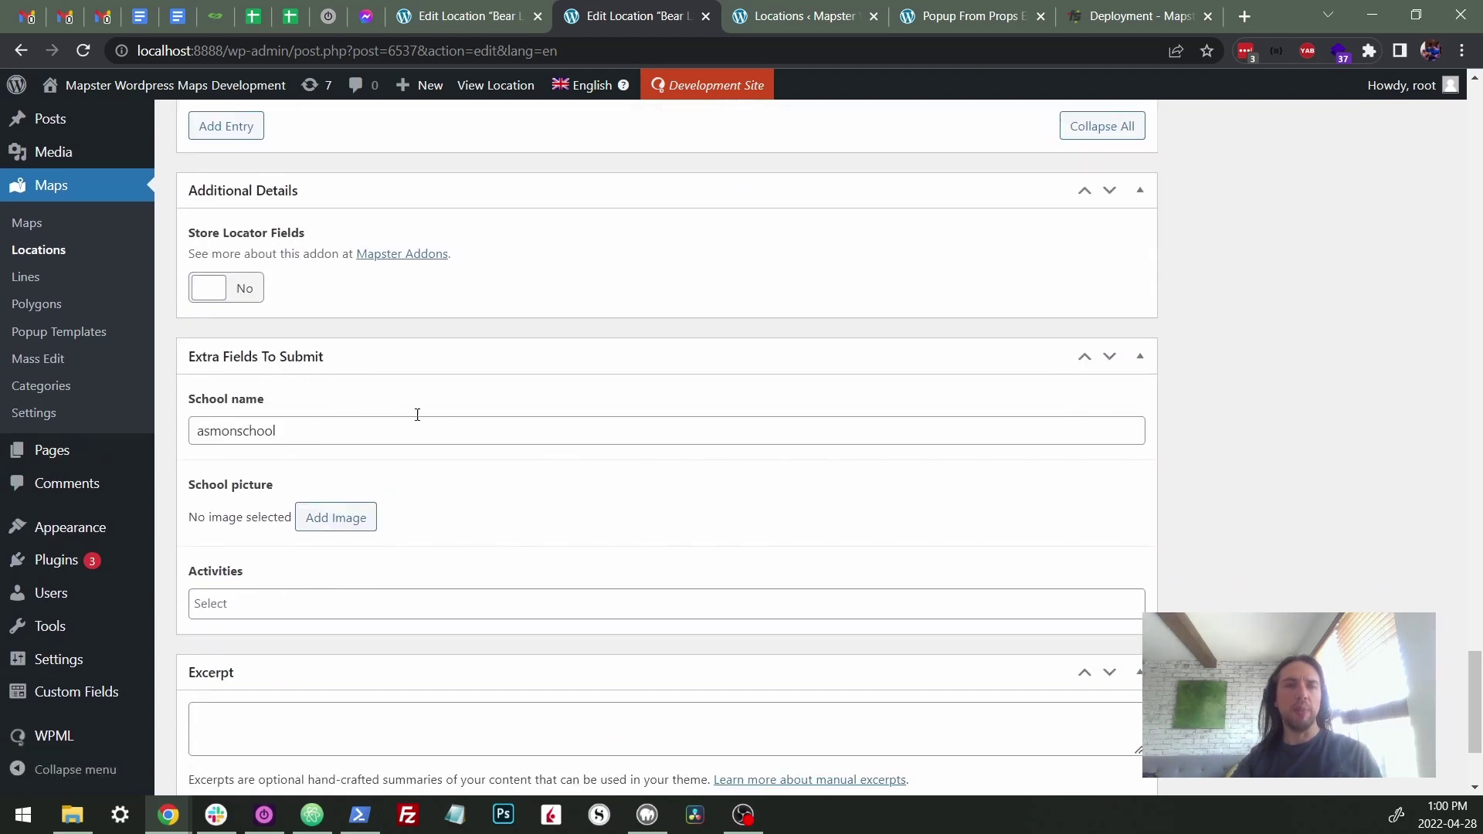
{"action": "scroll", "coordinate": [1254, 490], "scroll_direction": "up", "scroll_amount": 6}
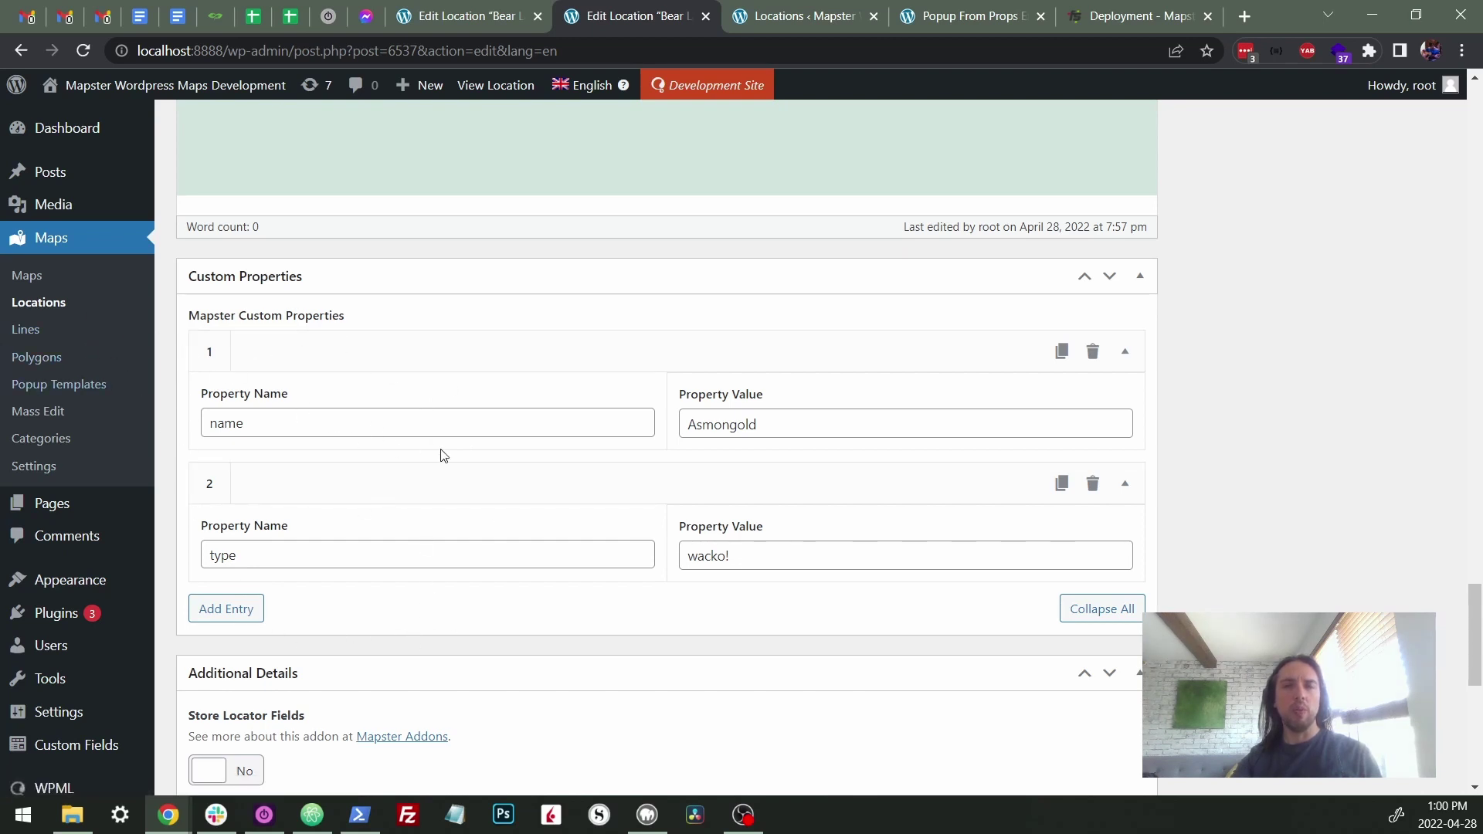
{"action": "left_click", "coordinate": [230, 609]}
{"action": "left_click", "coordinate": [623, 692]}
{"action": "left_click", "coordinate": [1092, 616]}
{"action": "scroll", "coordinate": [381, 530], "scroll_direction": "up", "scroll_amount": 10}
{"action": "scroll", "coordinate": [284, 186], "scroll_direction": "up", "scroll_amount": 7}
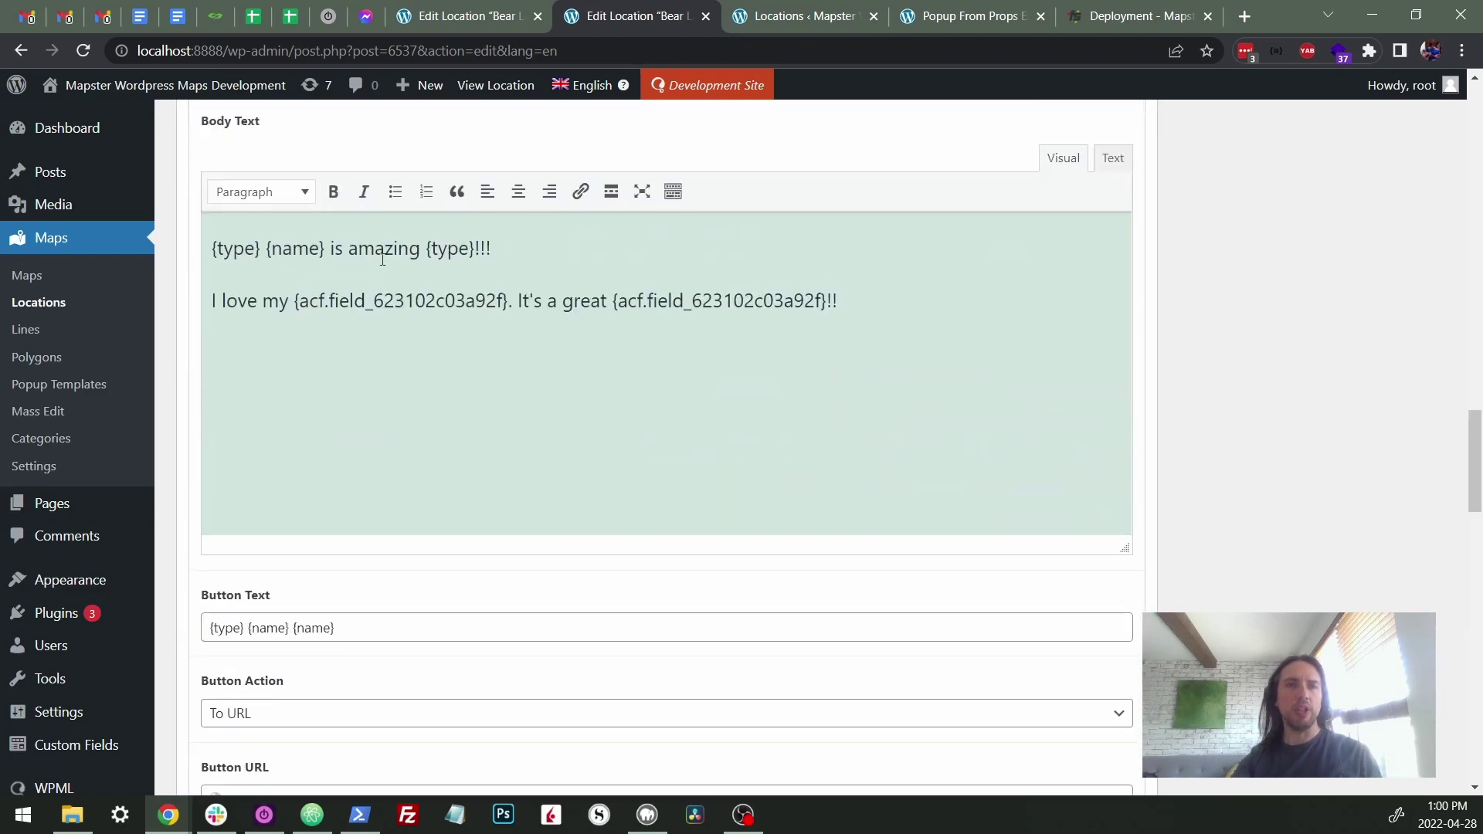
{"action": "scroll", "coordinate": [391, 288], "scroll_direction": "down", "scroll_amount": 11}
{"action": "scroll", "coordinate": [362, 384], "scroll_direction": "down", "scroll_amount": 2}
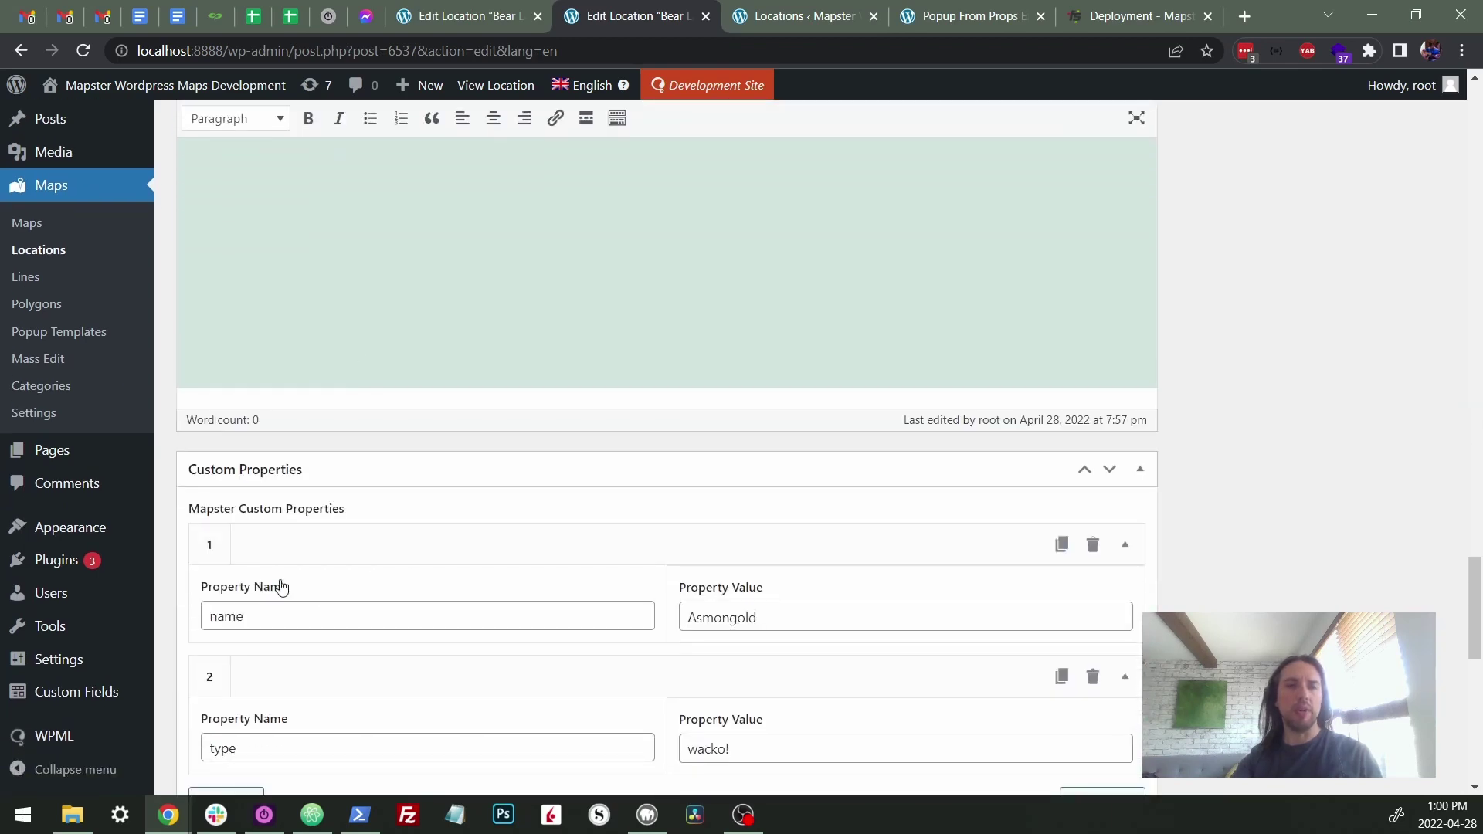
{"action": "scroll", "coordinate": [672, 641], "scroll_direction": "down", "scroll_amount": 3}
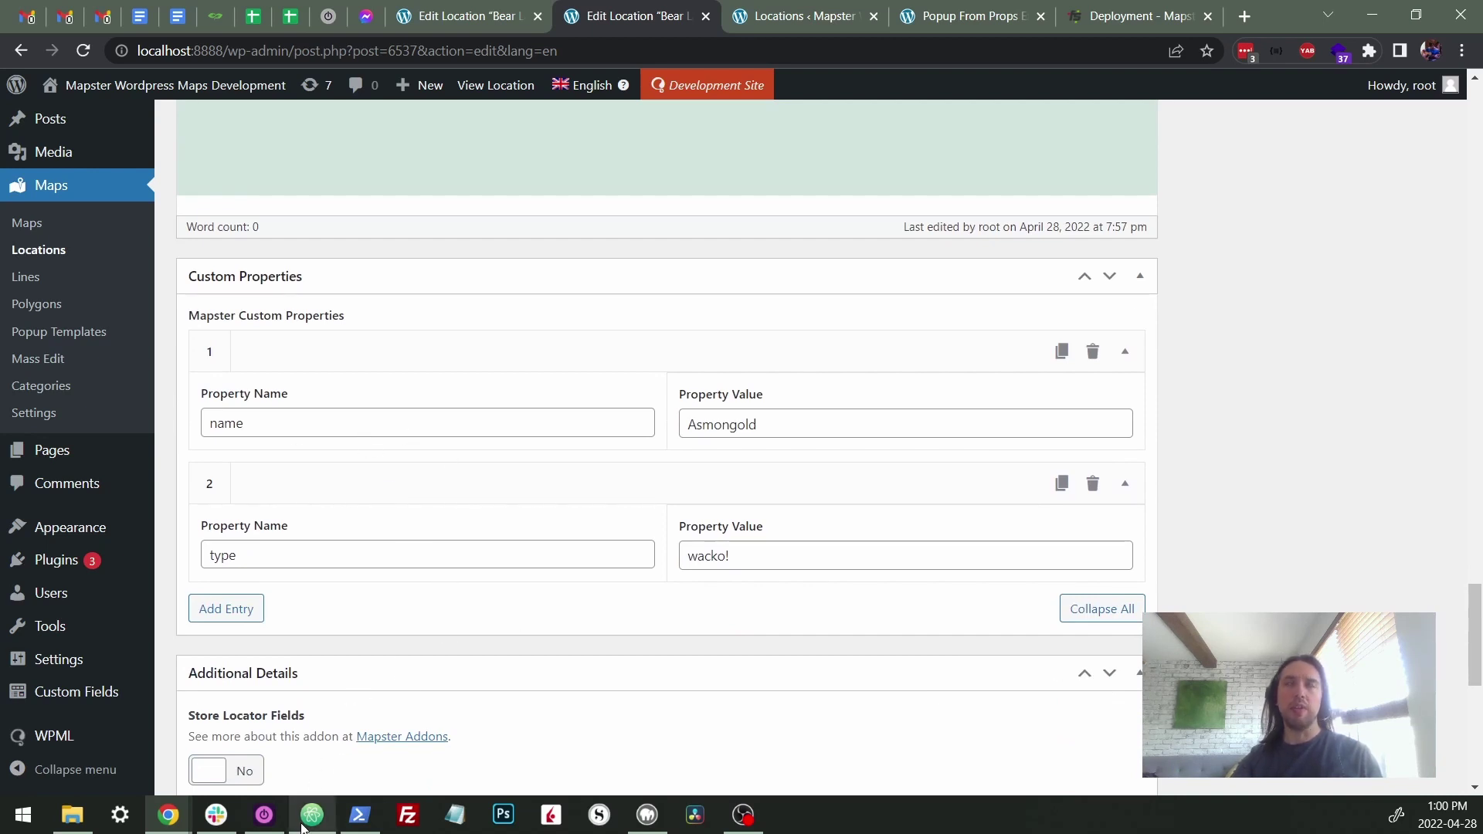
{"action": "left_click", "coordinate": [313, 726]}
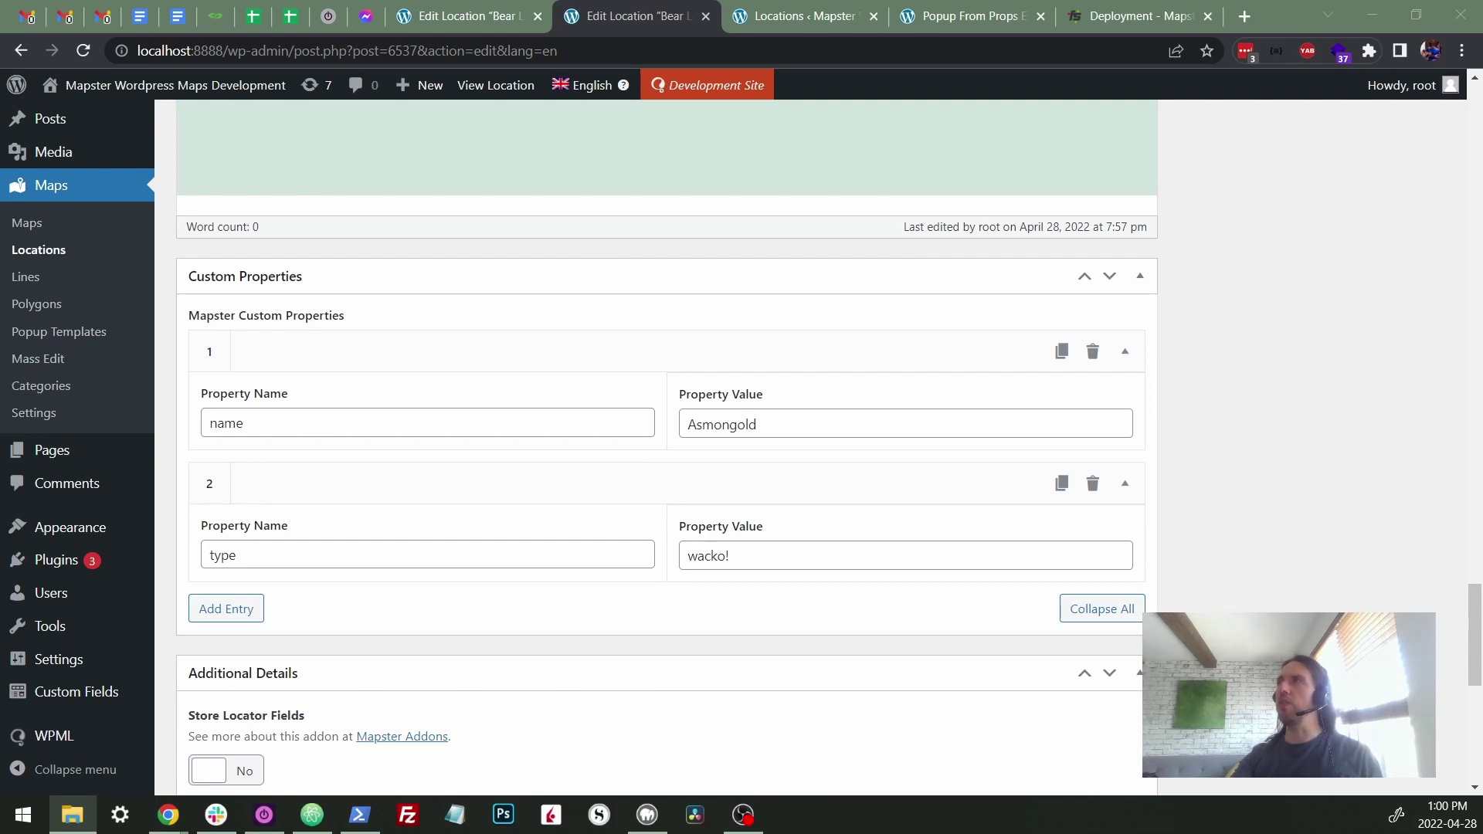
{"action": "left_click", "coordinate": [311, 815]}
{"action": "left_click_drag", "start_coordinate": [860, 20], "coordinate": [790, 35]}
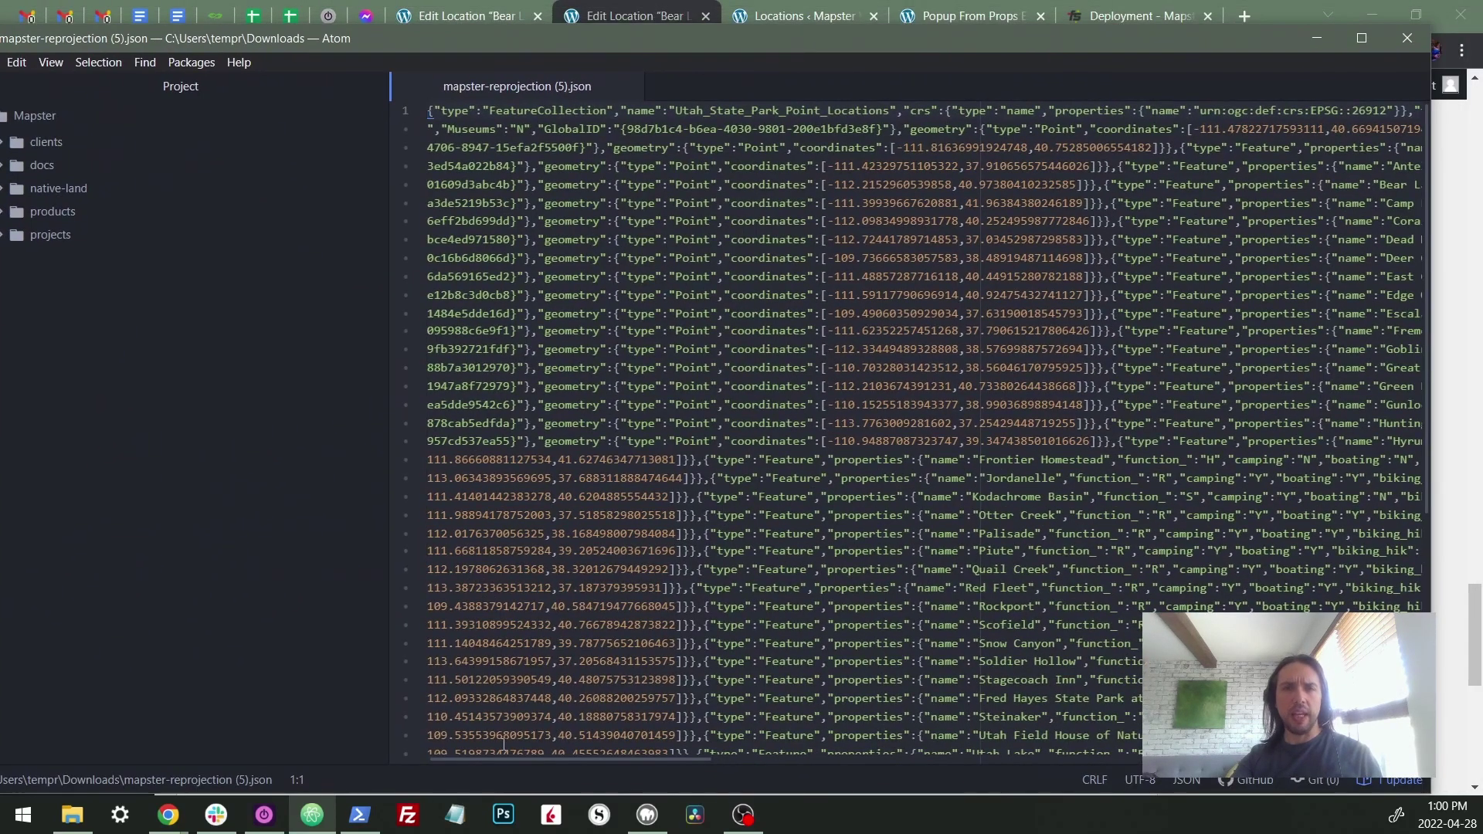
{"action": "left_click_drag", "start_coordinate": [541, 757], "coordinate": [670, 755]}
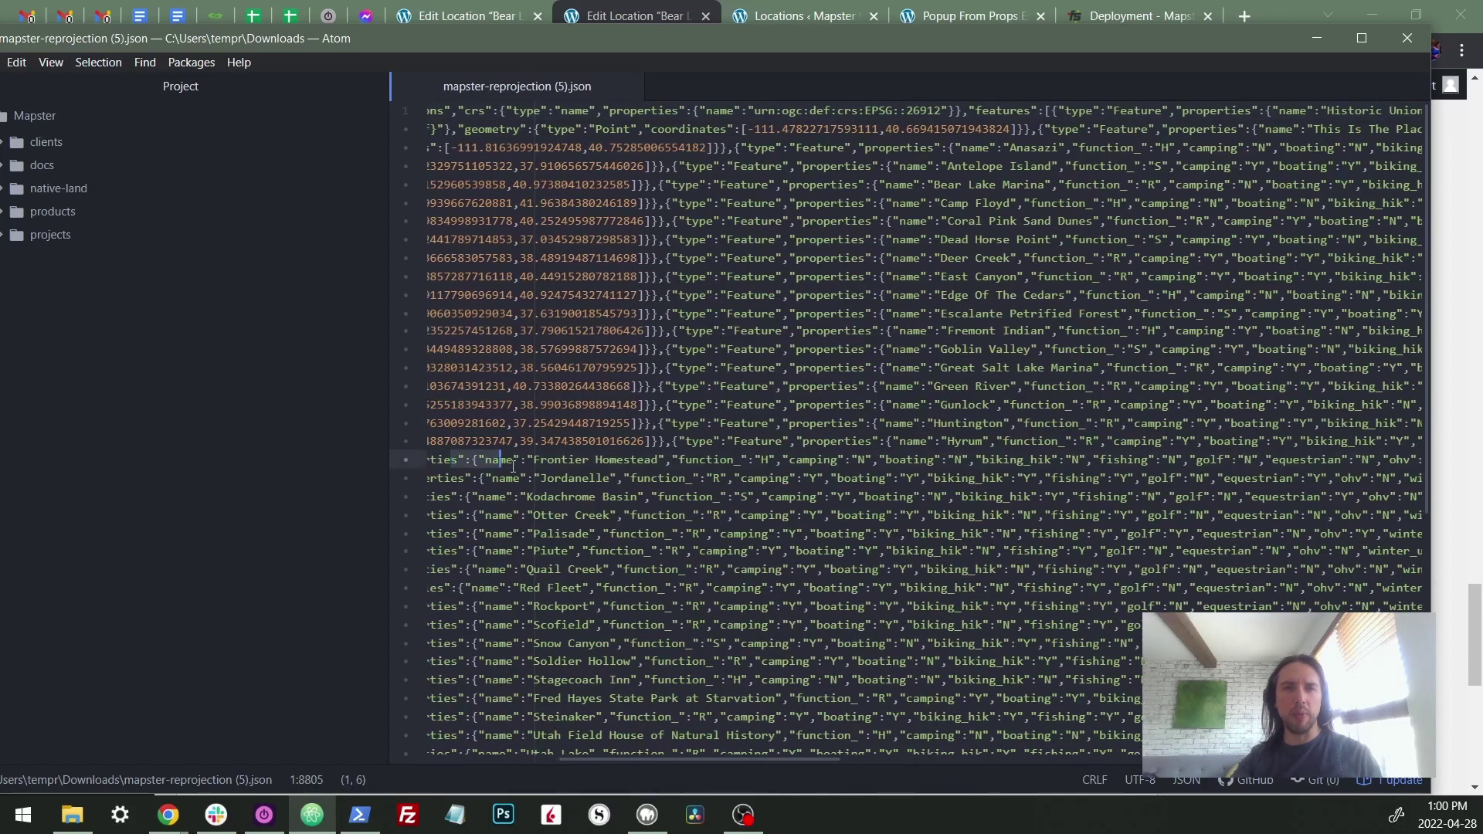
{"action": "left_click", "coordinate": [530, 460]}
{"action": "left_click_drag", "start_coordinate": [479, 459], "coordinate": [983, 450]}
{"action": "key", "text": "Right"}
{"action": "key", "text": "Right"}
{"action": "key", "text": "Right"}
{"action": "key", "text": "Right"}
{"action": "key", "text": "Right"}
{"action": "key", "text": "Right"}
{"action": "key", "text": "Right"}
{"action": "key", "text": "Right"}
{"action": "key", "text": "Right"}
{"action": "key", "text": "Right"}
{"action": "key", "text": "Right"}
{"action": "key", "text": "Right"}
{"action": "key", "text": "Right"}
{"action": "key", "text": "Right"}
{"action": "key", "text": "Right"}
{"action": "key", "text": "Right"}
{"action": "key", "text": "Right"}
{"action": "key", "text": "Right"}
{"action": "key", "text": "Right"}
{"action": "key", "text": "Right"}
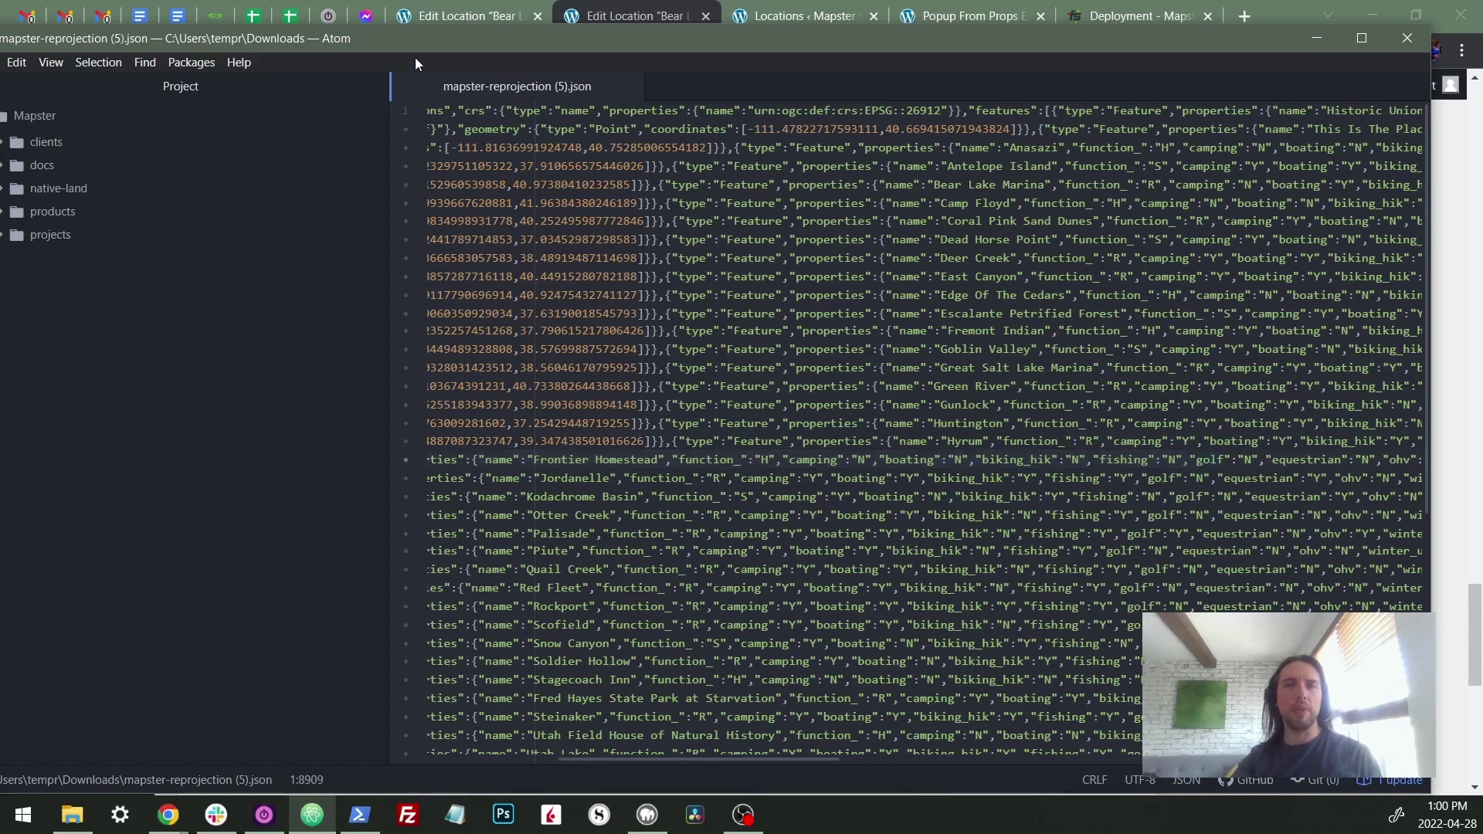
{"action": "left_click_drag", "start_coordinate": [385, 39], "coordinate": [1270, 149]}
{"action": "key", "text": "alt+Tab"}
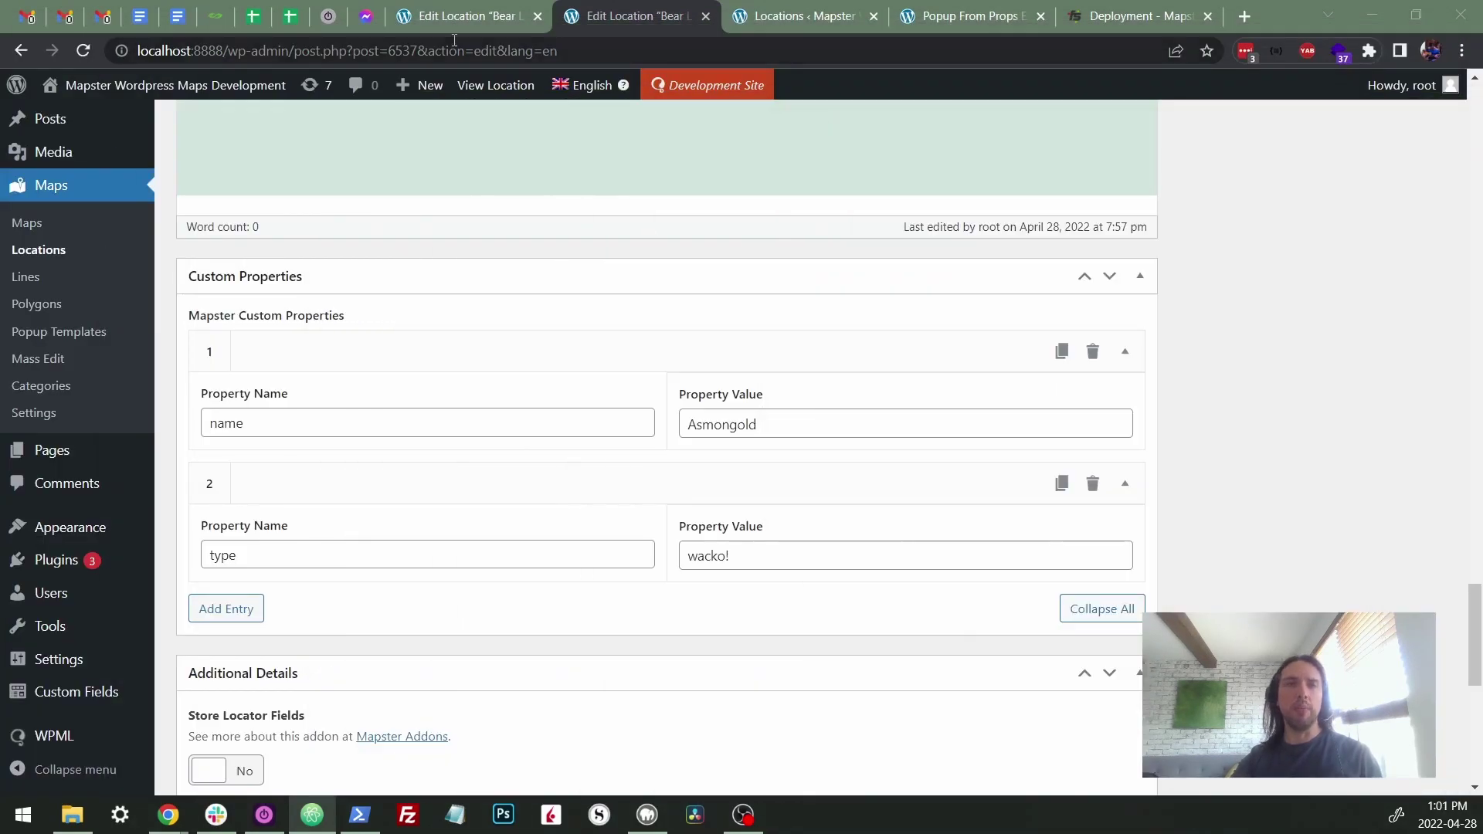
- Scroll through Bear Lake - South Eden's Custom Properties, then view the Popup From Props Example map
{"action": "left_click", "coordinate": [474, 21]}
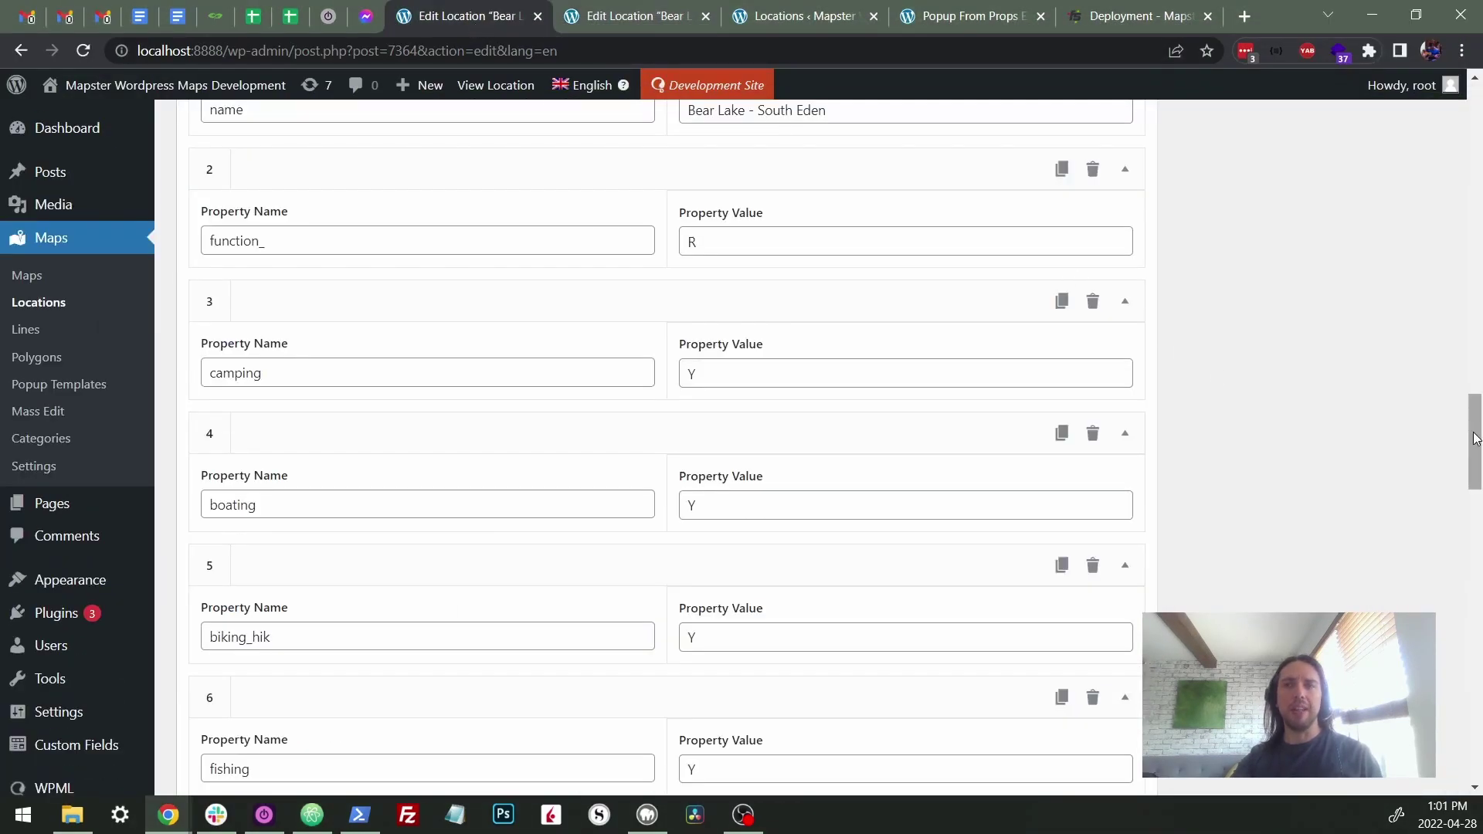
{"action": "mouse_move", "coordinate": [1474, 438]}
{"action": "left_mouse_down"}
{"action": "mouse_move", "coordinate": [1468, 349]}
{"action": "mouse_move", "coordinate": [1460, 415]}
{"action": "left_mouse_up"}
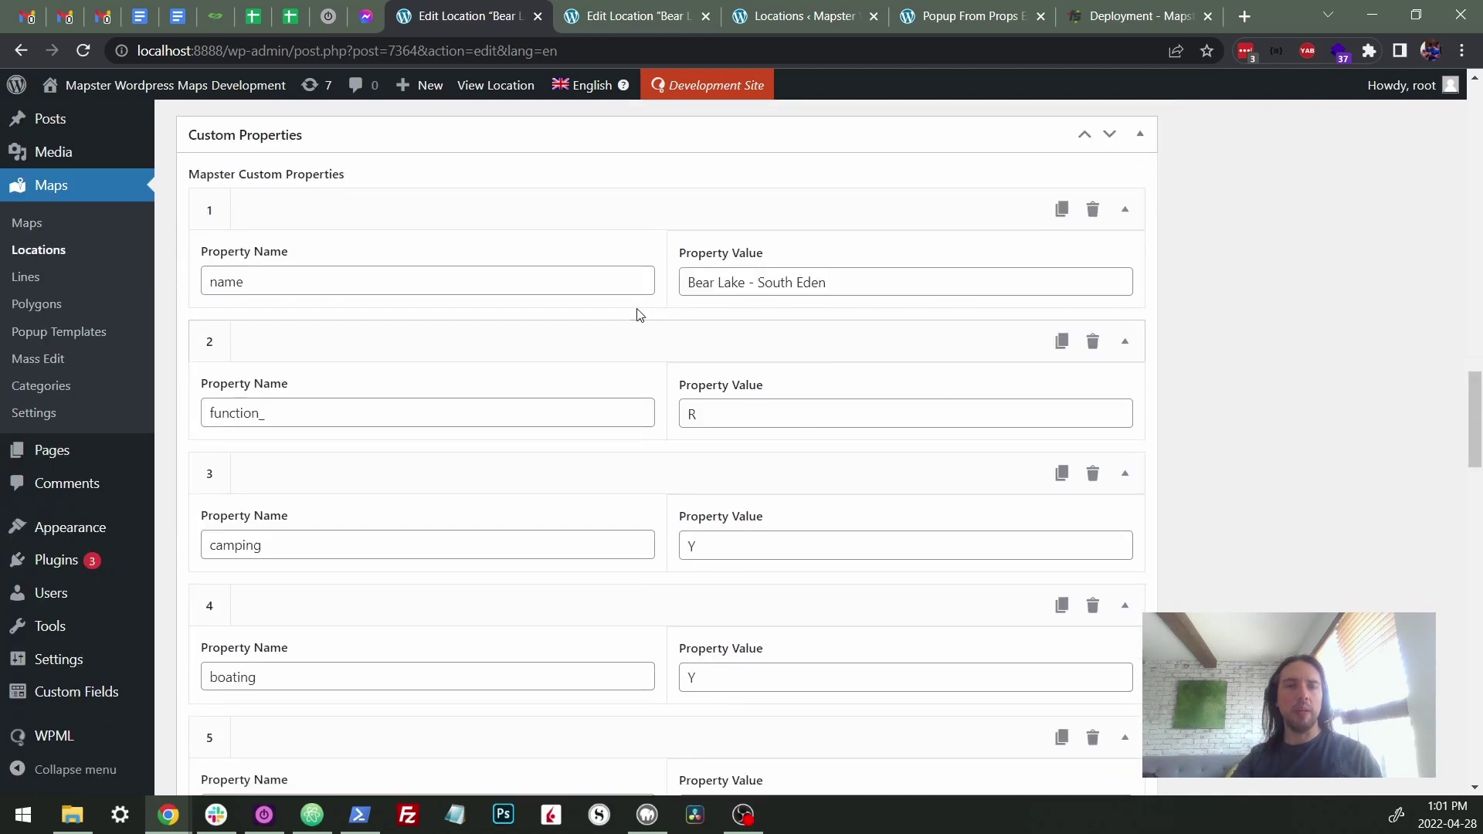
{"action": "scroll", "coordinate": [414, 479], "scroll_direction": "down", "scroll_amount": 5}
{"action": "scroll", "coordinate": [460, 463], "scroll_direction": "down", "scroll_amount": 10}
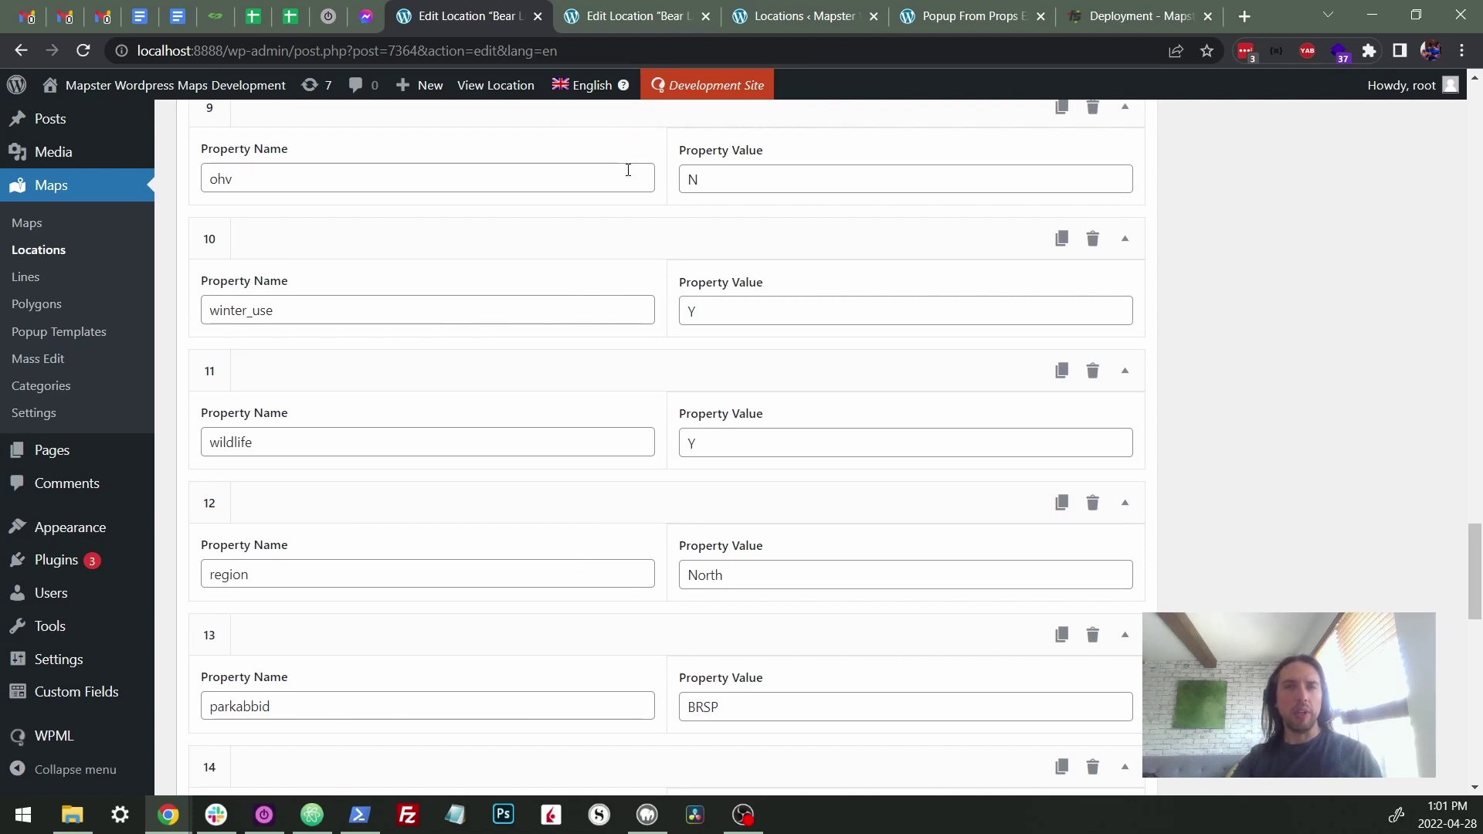
{"action": "left_click", "coordinate": [908, 24]}
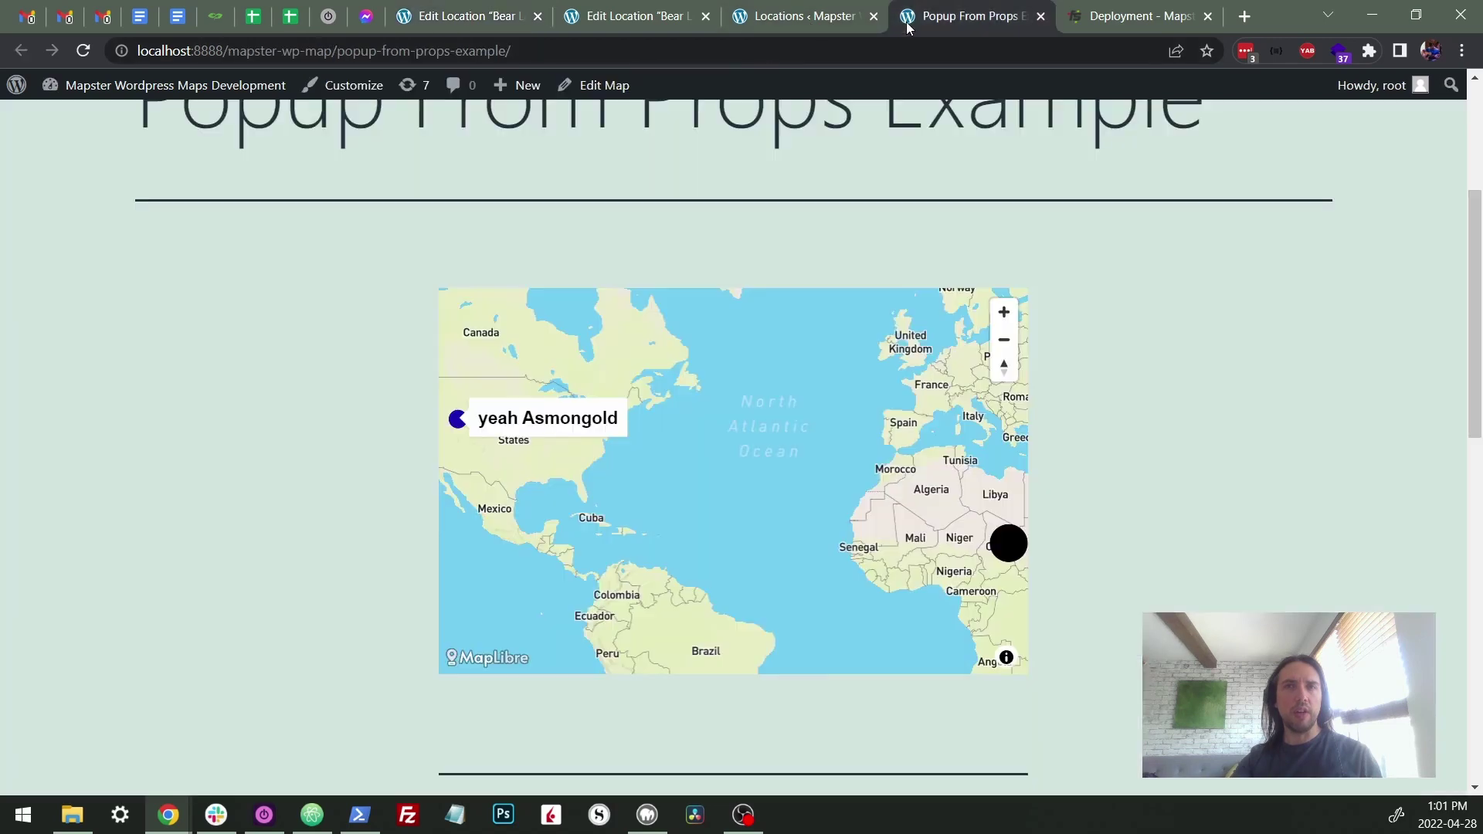
- Check the {name} placeholder in the second location's popup header and scroll to the Popup box
{"action": "left_click", "coordinate": [644, 22]}
{"action": "scroll", "coordinate": [1212, 491], "scroll_direction": "up", "scroll_amount": 15}
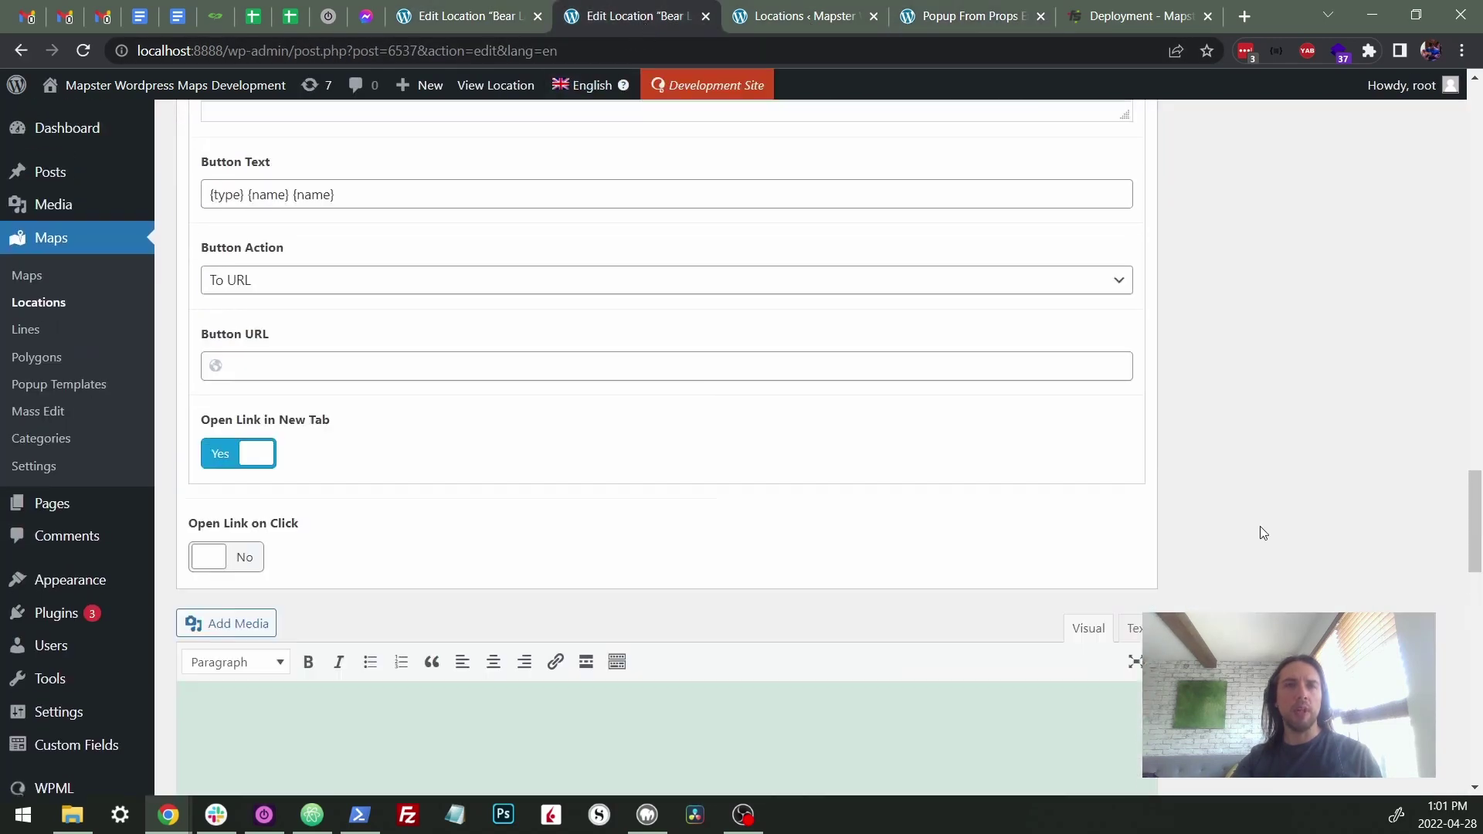
{"action": "scroll", "coordinate": [361, 210], "scroll_direction": "up", "scroll_amount": 5}
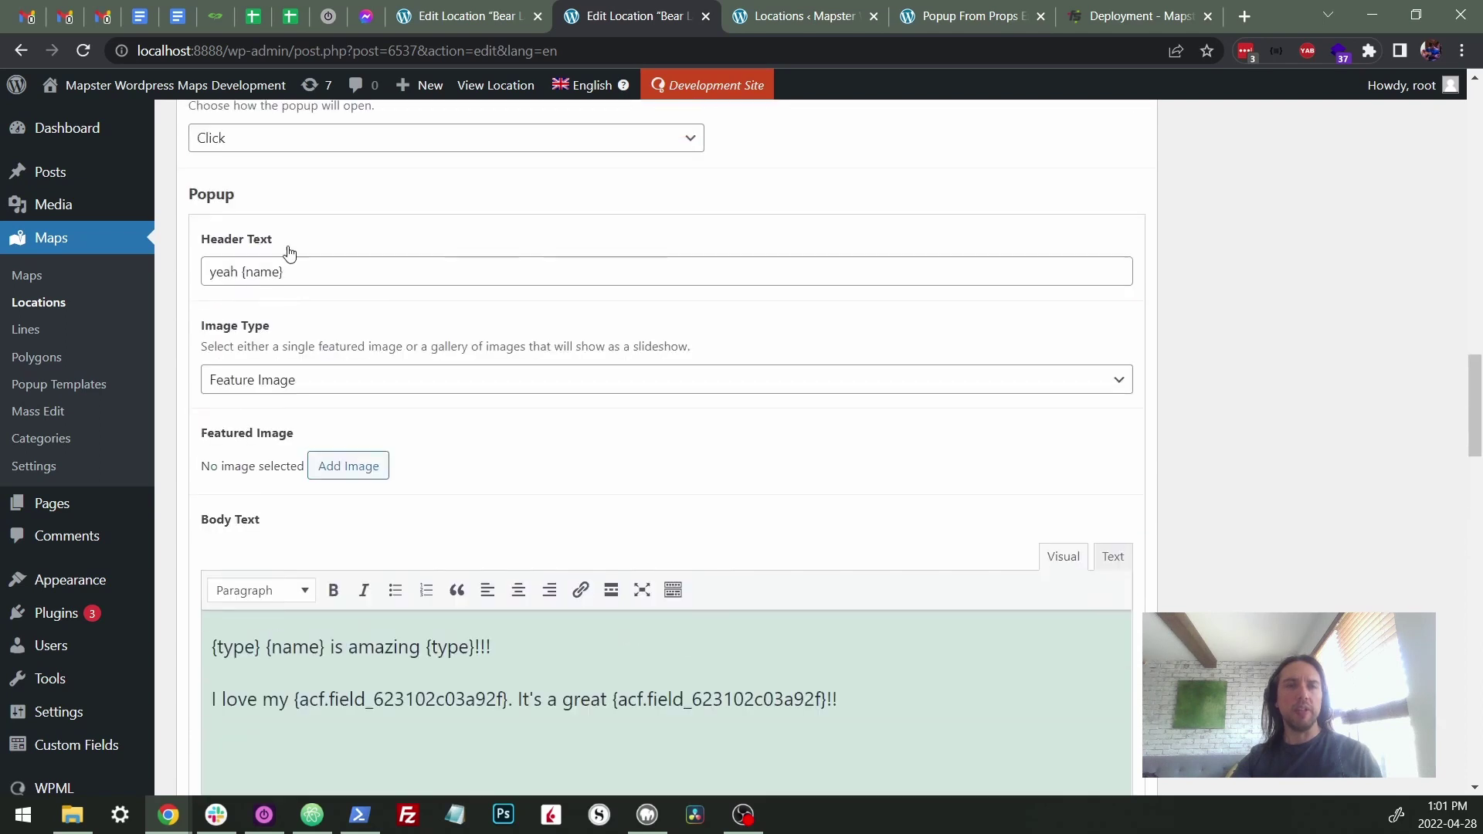
{"action": "left_click_drag", "start_coordinate": [242, 272], "coordinate": [290, 272]}
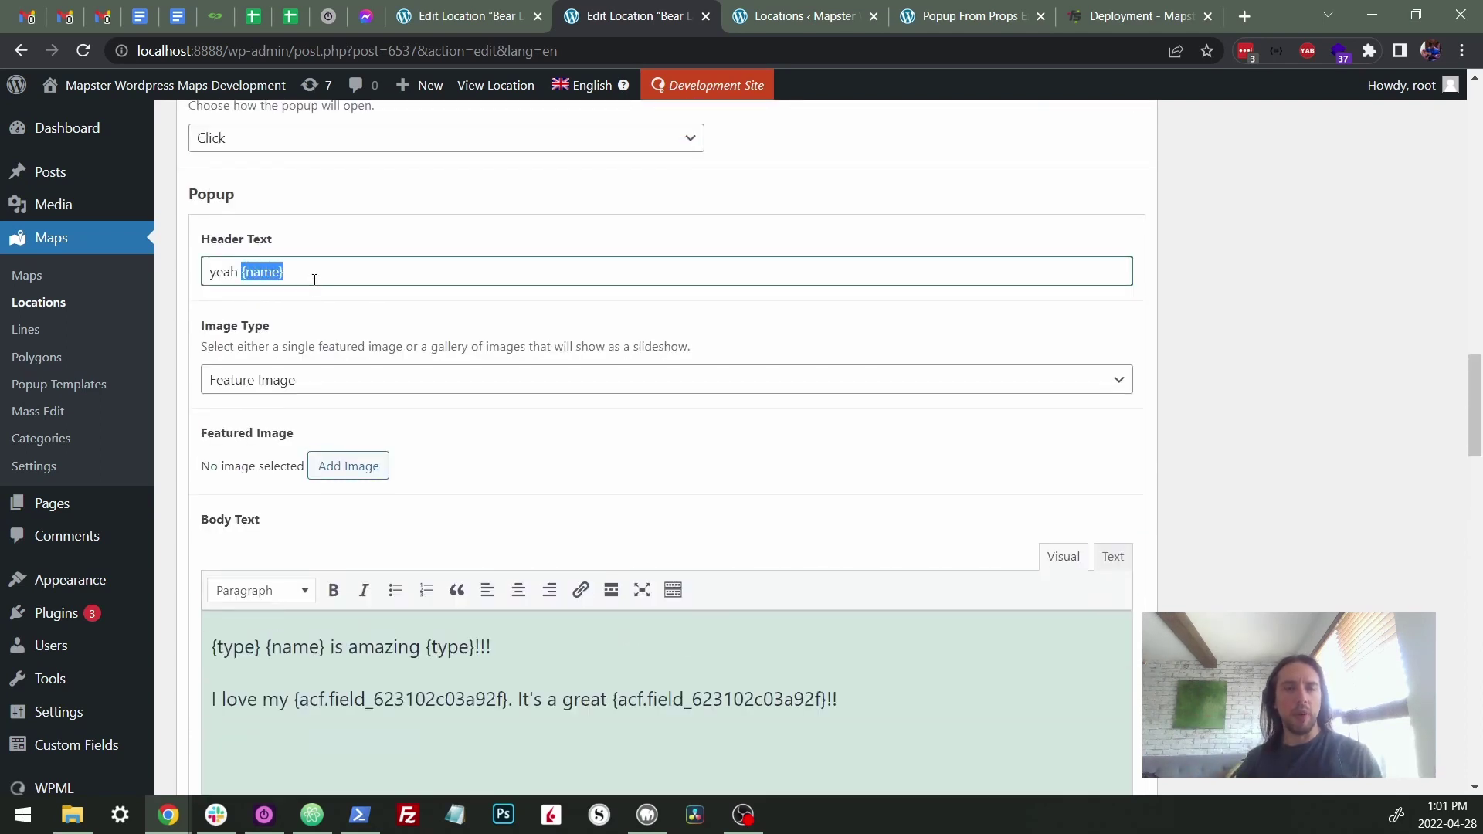
{"action": "left_click", "coordinate": [295, 263]}
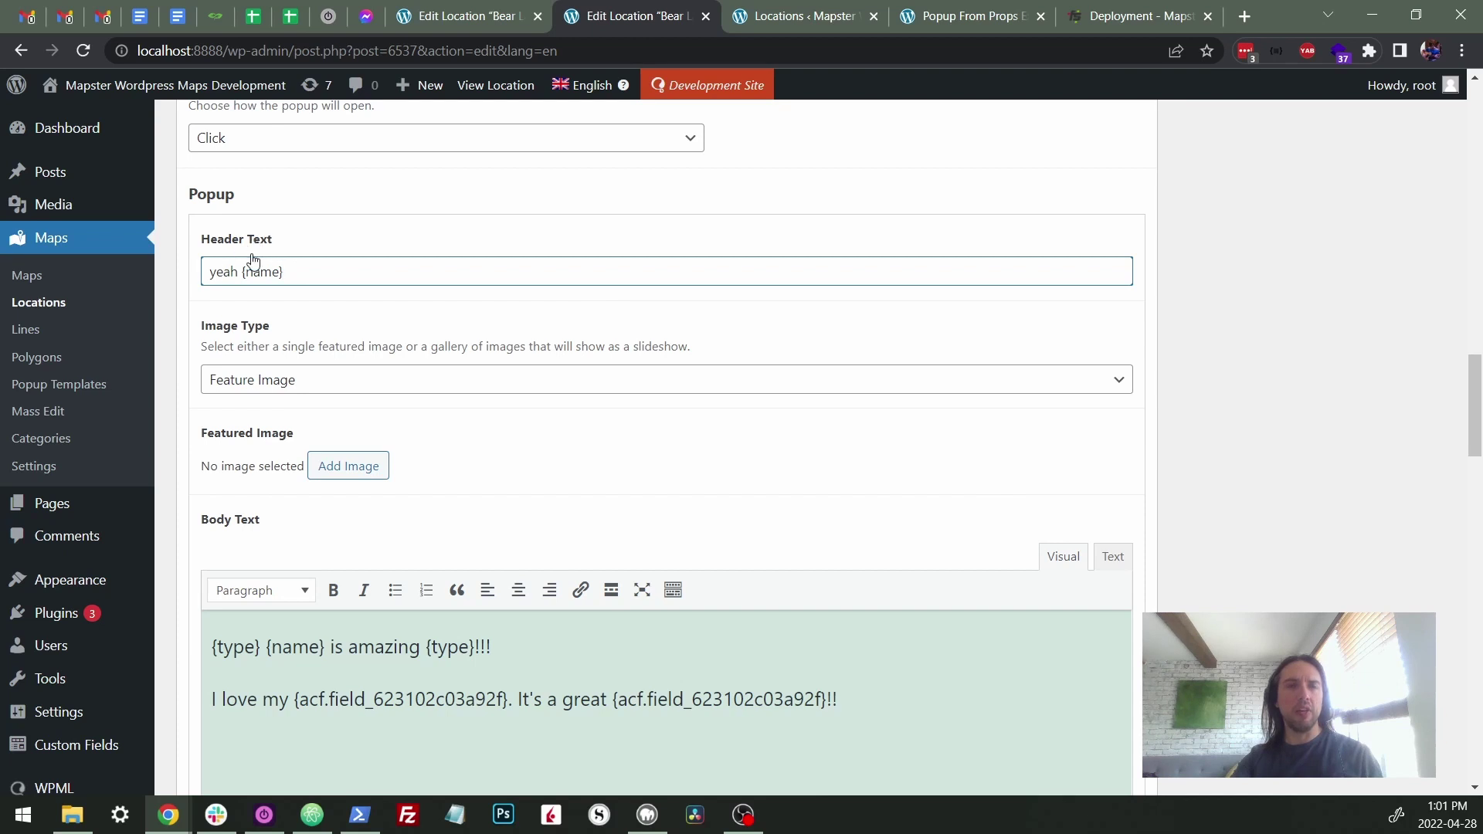
{"action": "scroll", "coordinate": [358, 488], "scroll_direction": "down", "scroll_amount": 1}
{"action": "scroll", "coordinate": [358, 488], "scroll_direction": "down", "scroll_amount": 6}
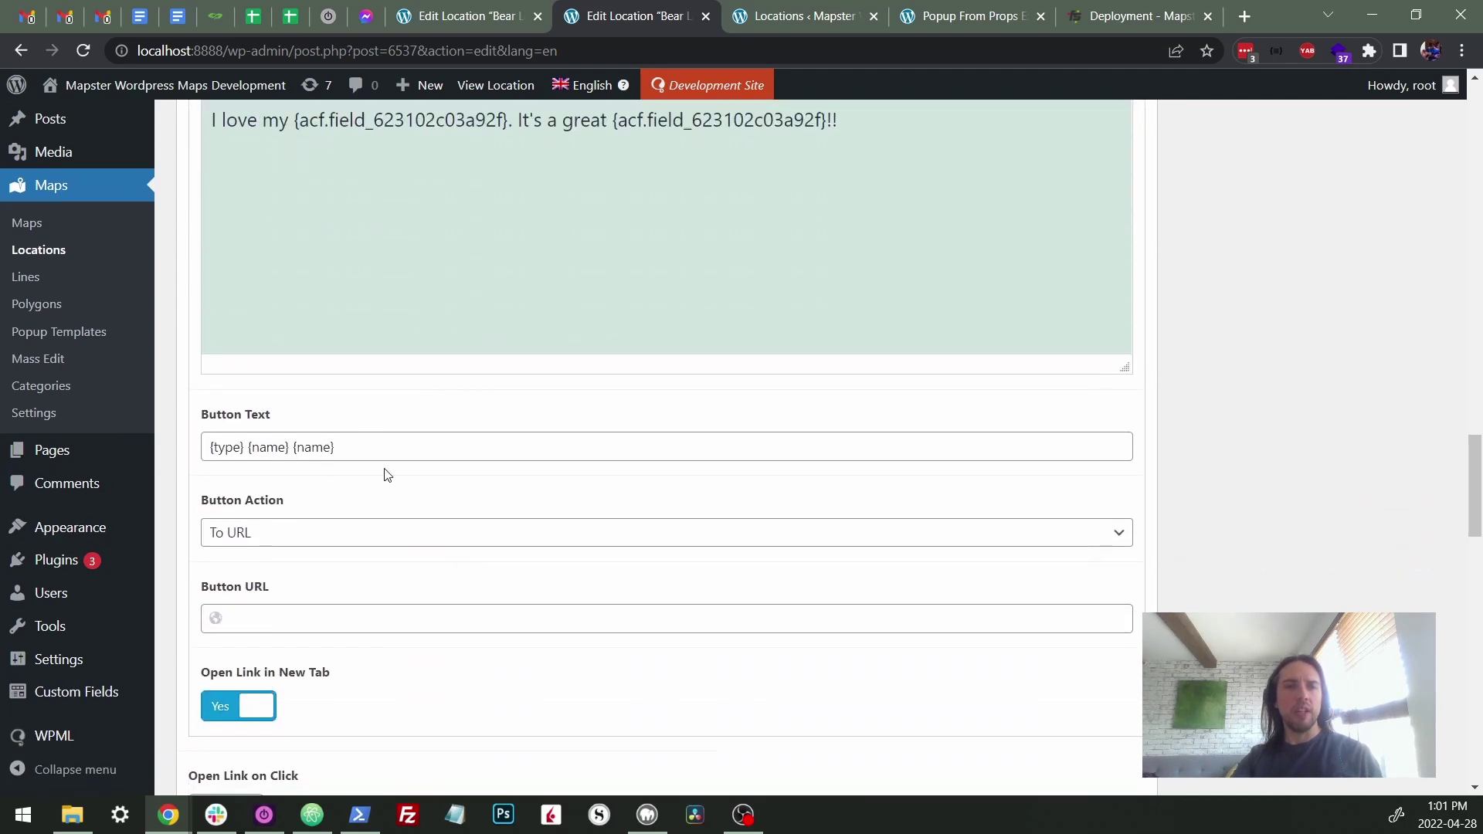
{"action": "scroll", "coordinate": [364, 371], "scroll_direction": "down", "scroll_amount": 4}
{"action": "scroll", "coordinate": [368, 356], "scroll_direction": "up", "scroll_amount": 1}
- Try the popup Button Action 'Open modal', then set it back to 'To URL'
{"action": "left_click", "coordinate": [318, 244]}
{"action": "left_click", "coordinate": [318, 307]}
{"action": "left_click", "coordinate": [326, 447]}
{"action": "left_click", "coordinate": [370, 251]}
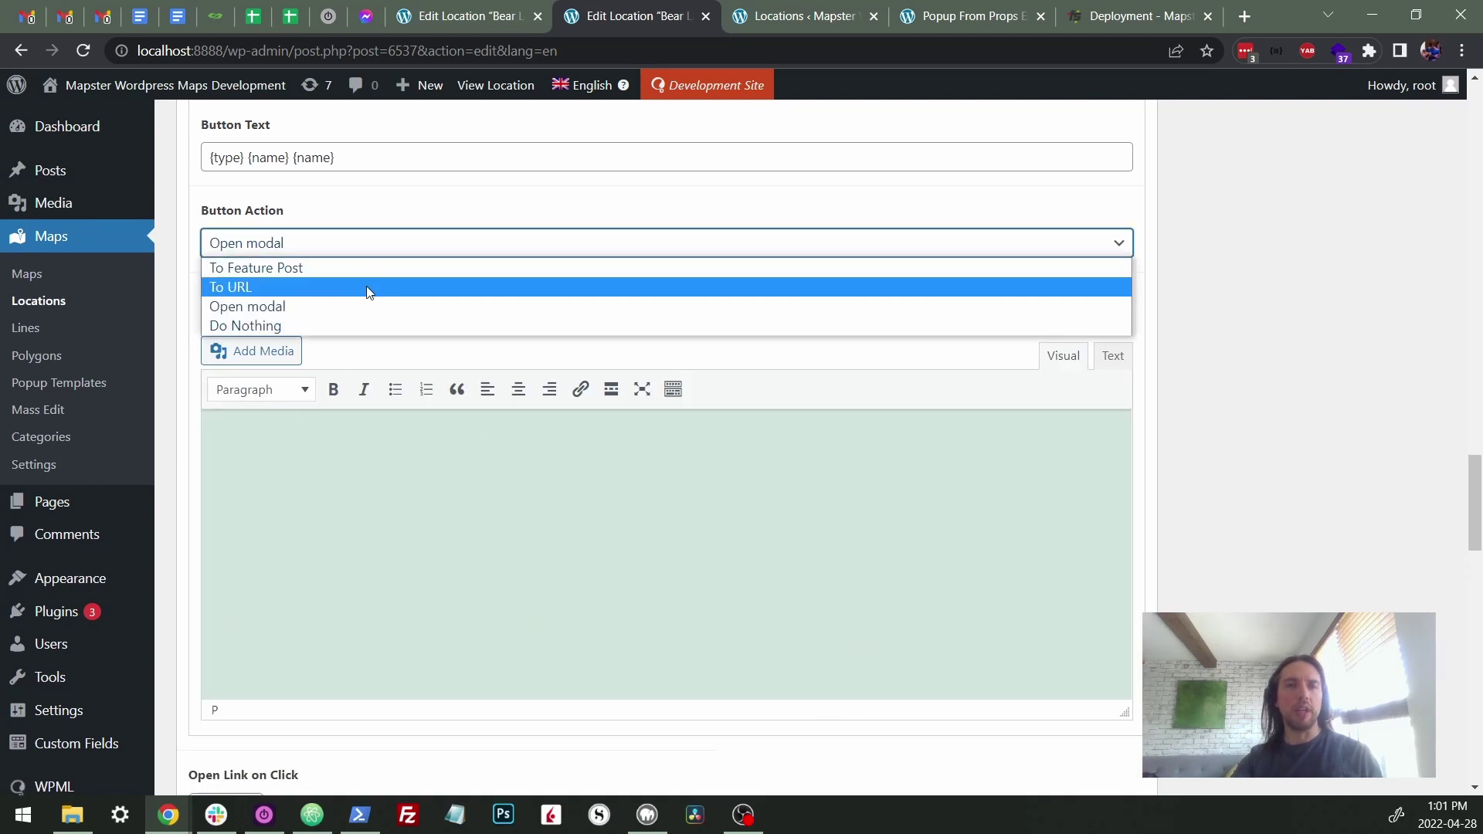
{"action": "left_click", "coordinate": [372, 283]}
{"action": "left_click", "coordinate": [1298, 327]}
{"action": "scroll", "coordinate": [1298, 332], "scroll_direction": "up", "scroll_amount": 6}
{"action": "scroll", "coordinate": [1288, 343], "scroll_direction": "up", "scroll_amount": 3}
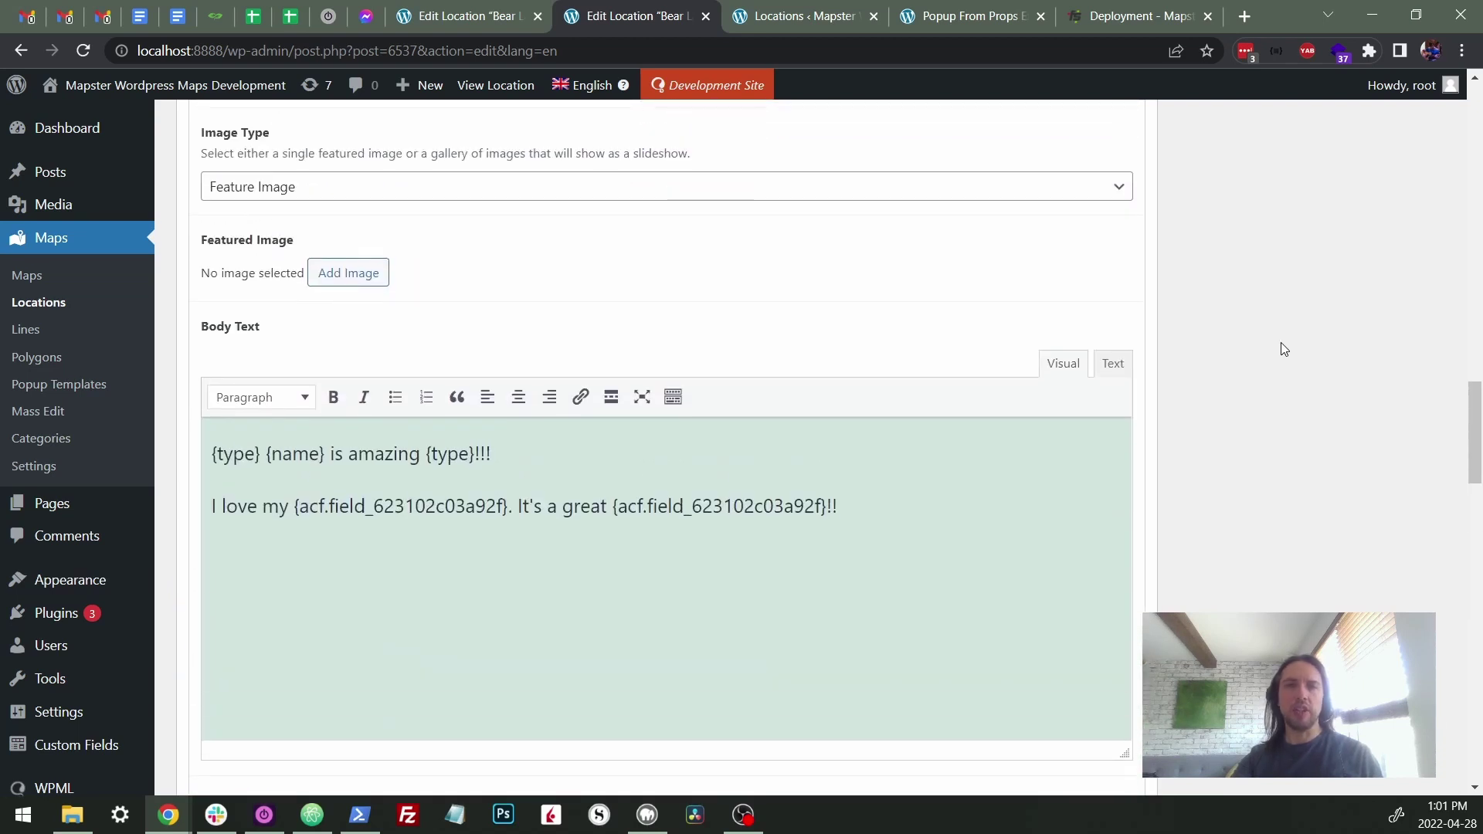
{"action": "scroll", "coordinate": [1272, 377], "scroll_direction": "up", "scroll_amount": 7}
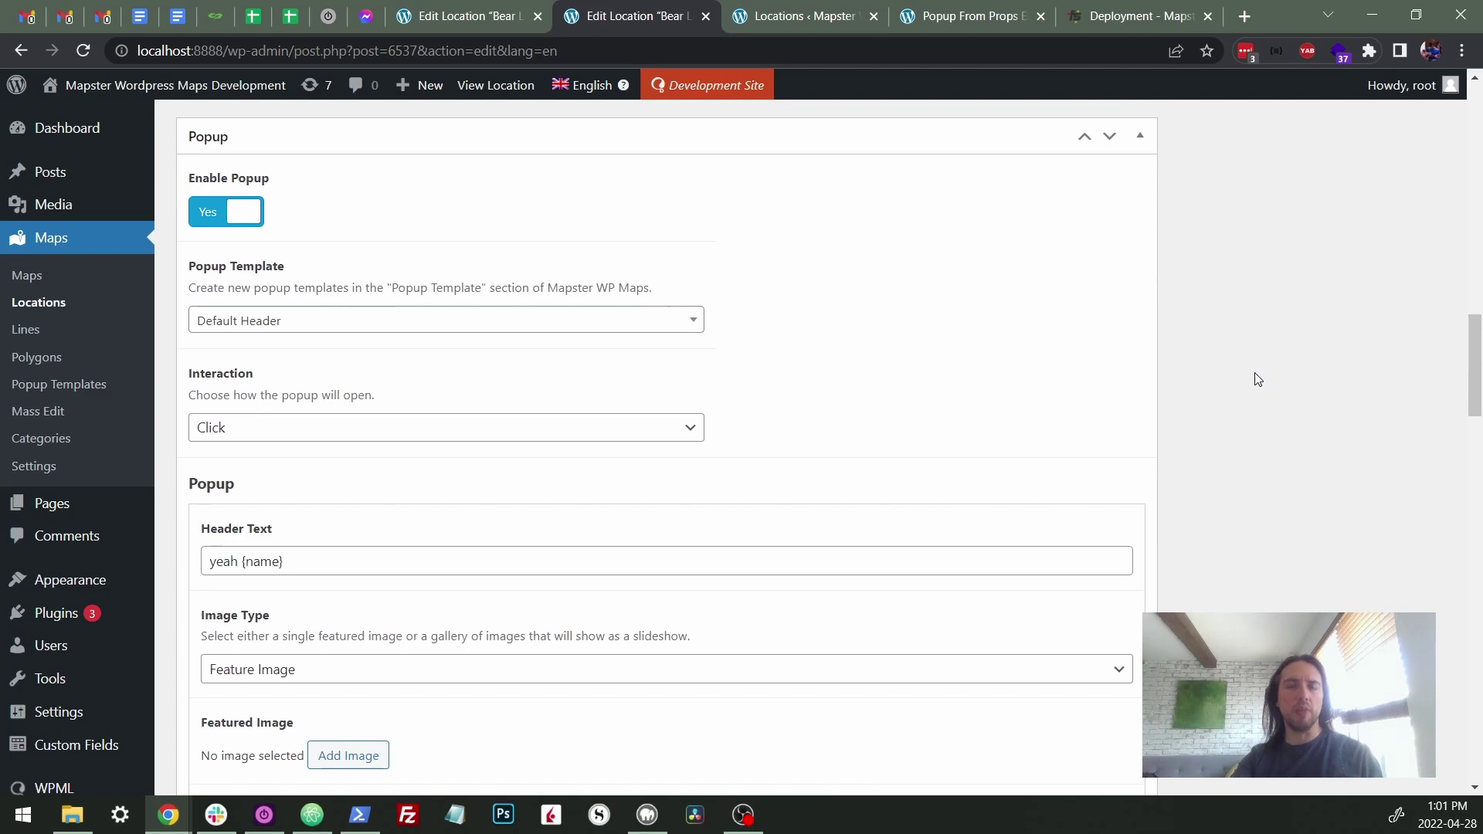
{"action": "scroll", "coordinate": [1230, 382], "scroll_direction": "up", "scroll_amount": 1}
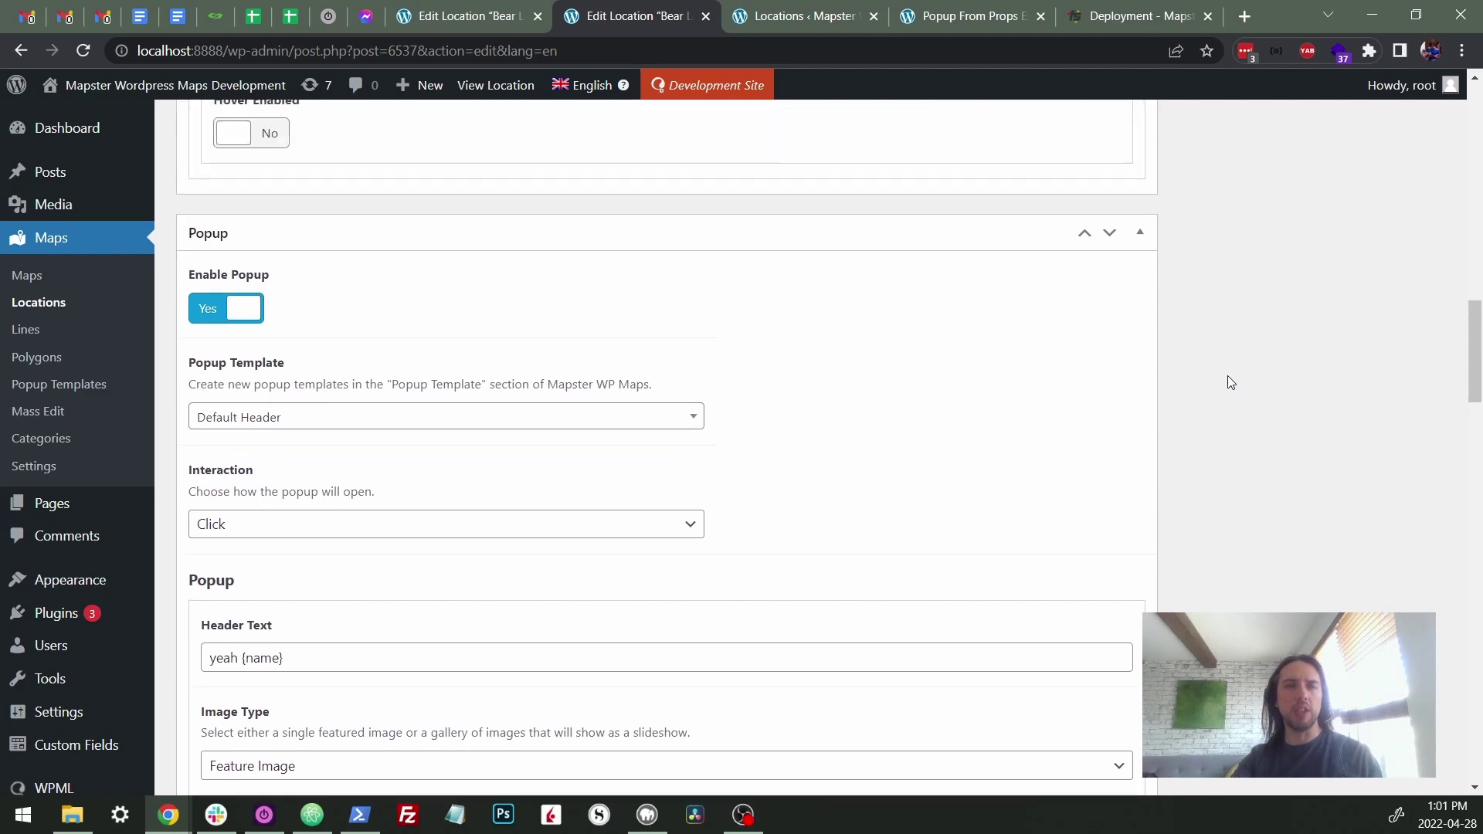
{"action": "scroll", "coordinate": [1231, 381], "scroll_direction": "down", "scroll_amount": 8}
{"action": "scroll", "coordinate": [1229, 377], "scroll_direction": "down", "scroll_amount": 4}
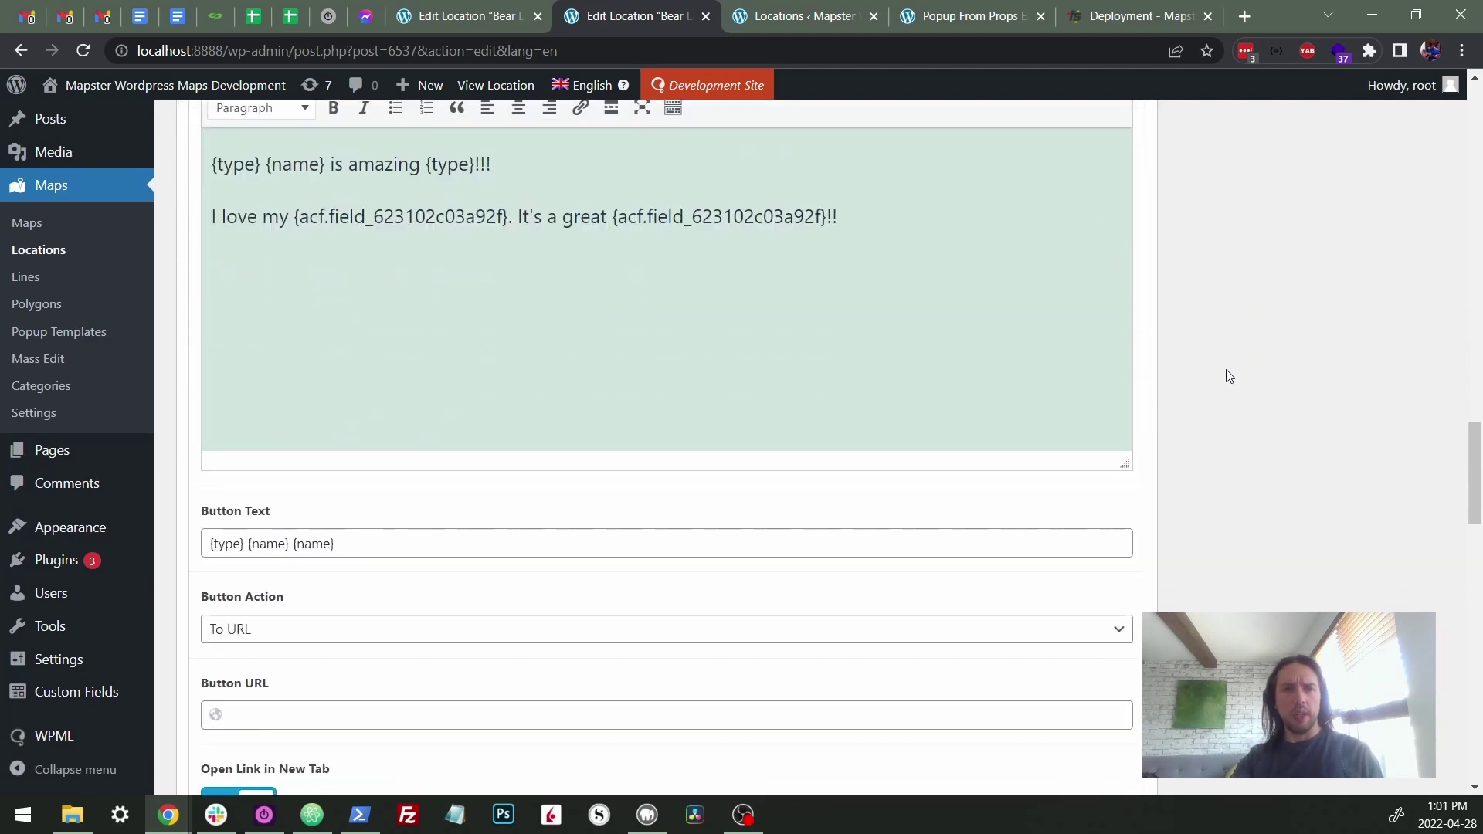
{"action": "scroll", "coordinate": [1226, 367], "scroll_direction": "down", "scroll_amount": 4}
{"action": "scroll", "coordinate": [1226, 353], "scroll_direction": "up", "scroll_amount": 5}
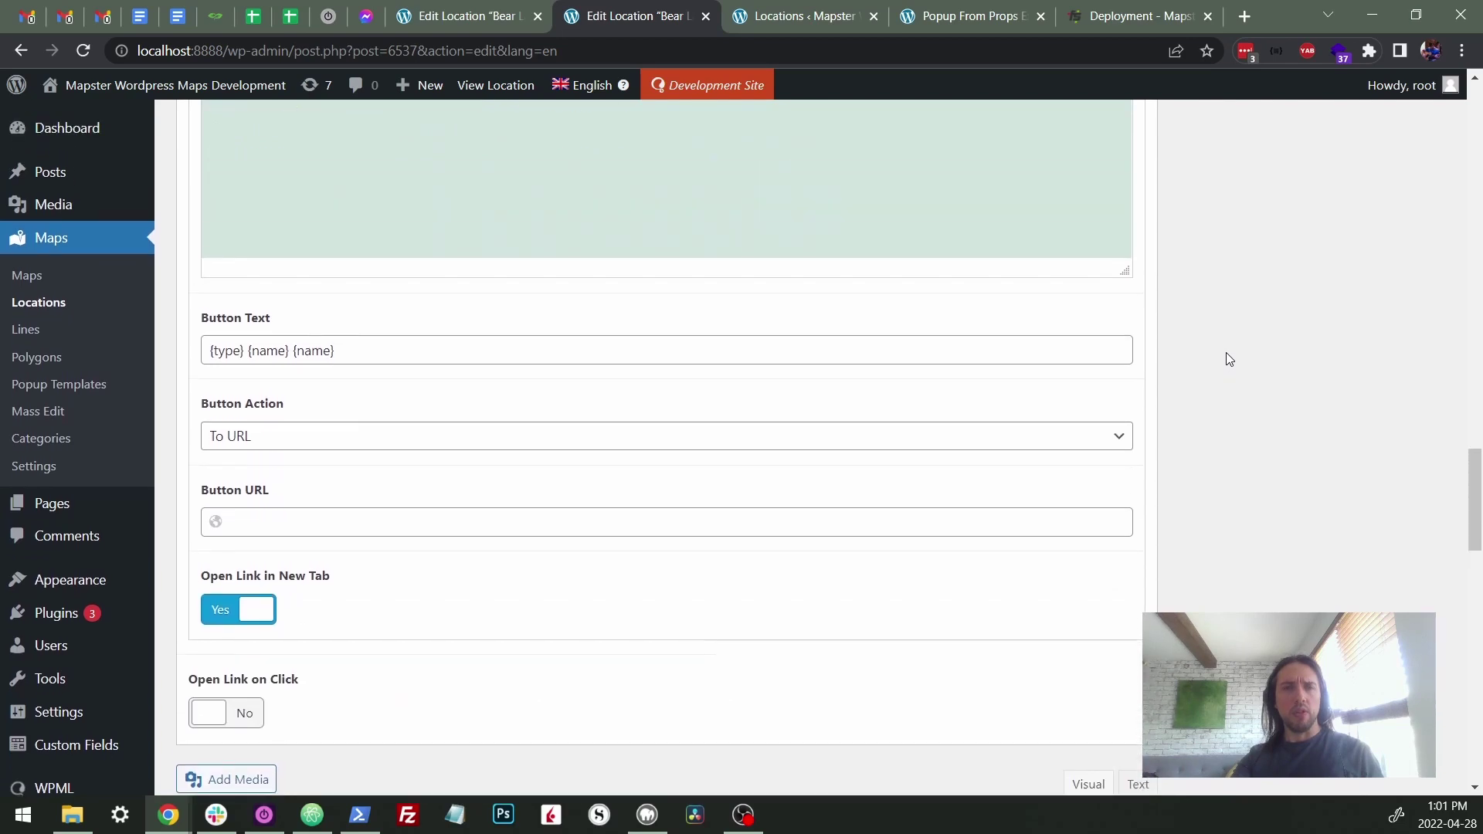
{"action": "scroll", "coordinate": [1226, 353], "scroll_direction": "down", "scroll_amount": 9}
{"action": "scroll", "coordinate": [1227, 350], "scroll_direction": "down", "scroll_amount": 10}
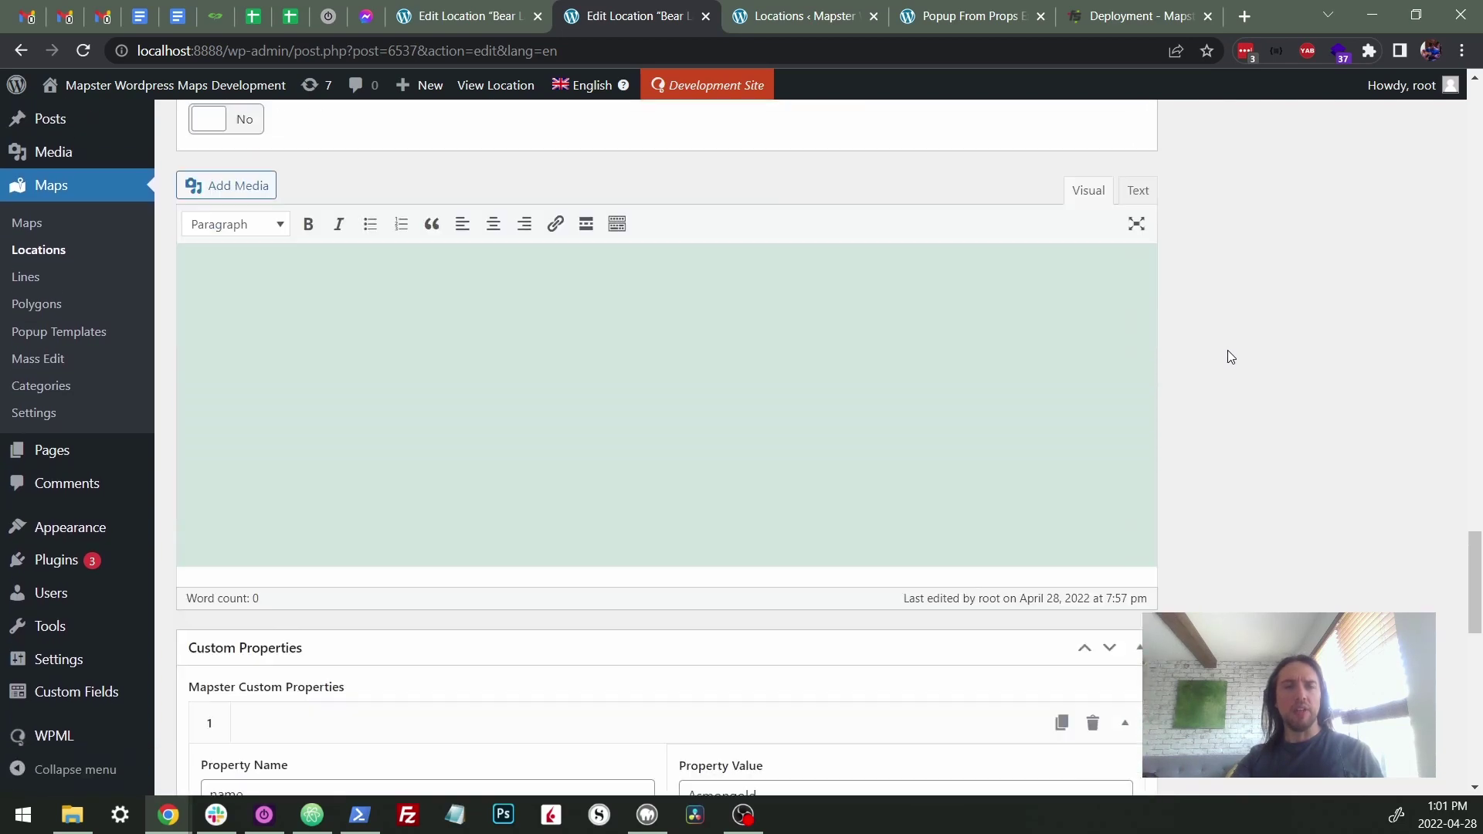
{"action": "scroll", "coordinate": [1234, 348], "scroll_direction": "down", "scroll_amount": 5}
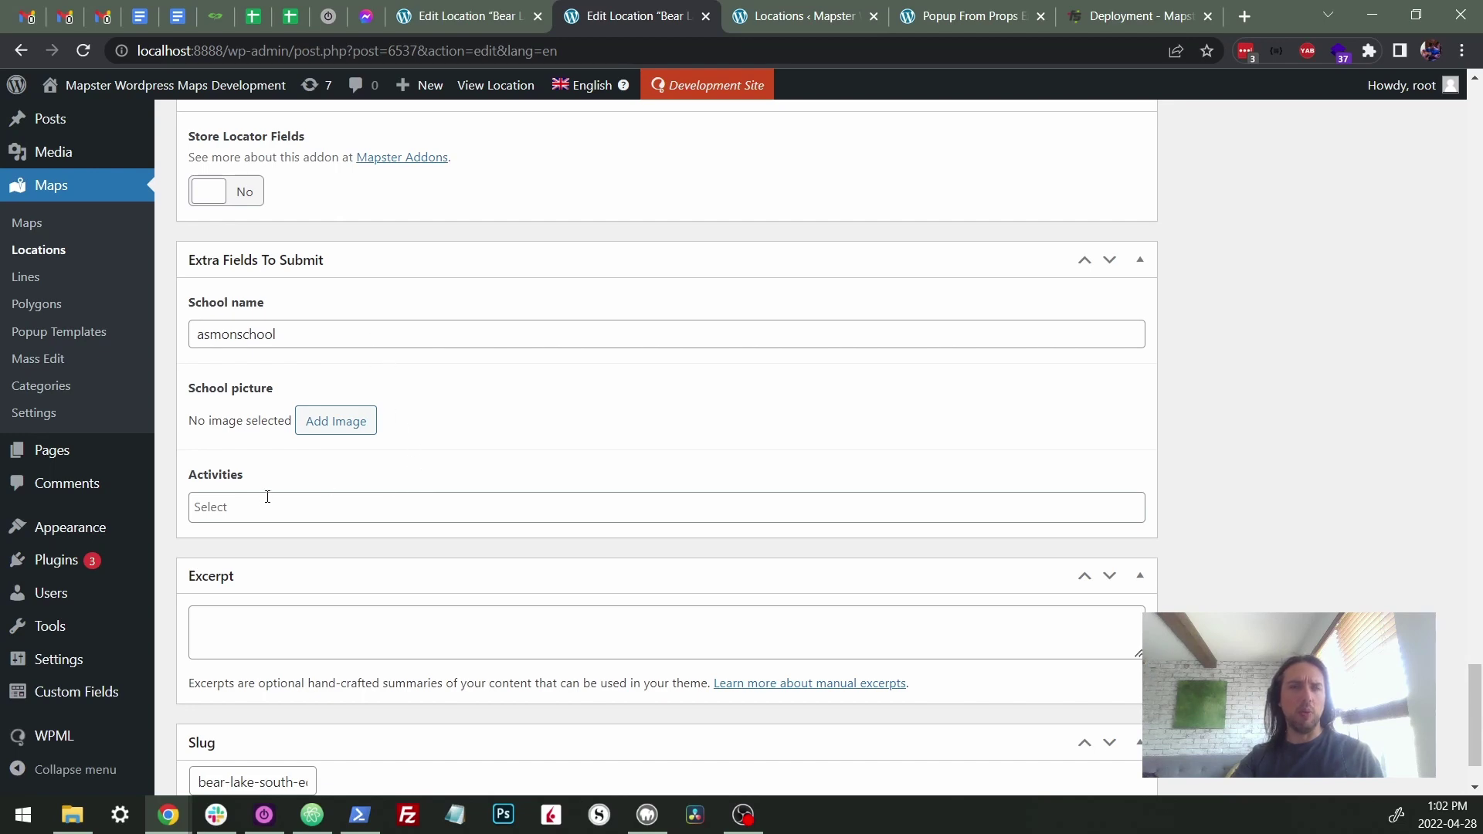
{"action": "scroll", "coordinate": [298, 463], "scroll_direction": "up", "scroll_amount": 10}
{"action": "scroll", "coordinate": [374, 464], "scroll_direction": "down", "scroll_amount": 2}
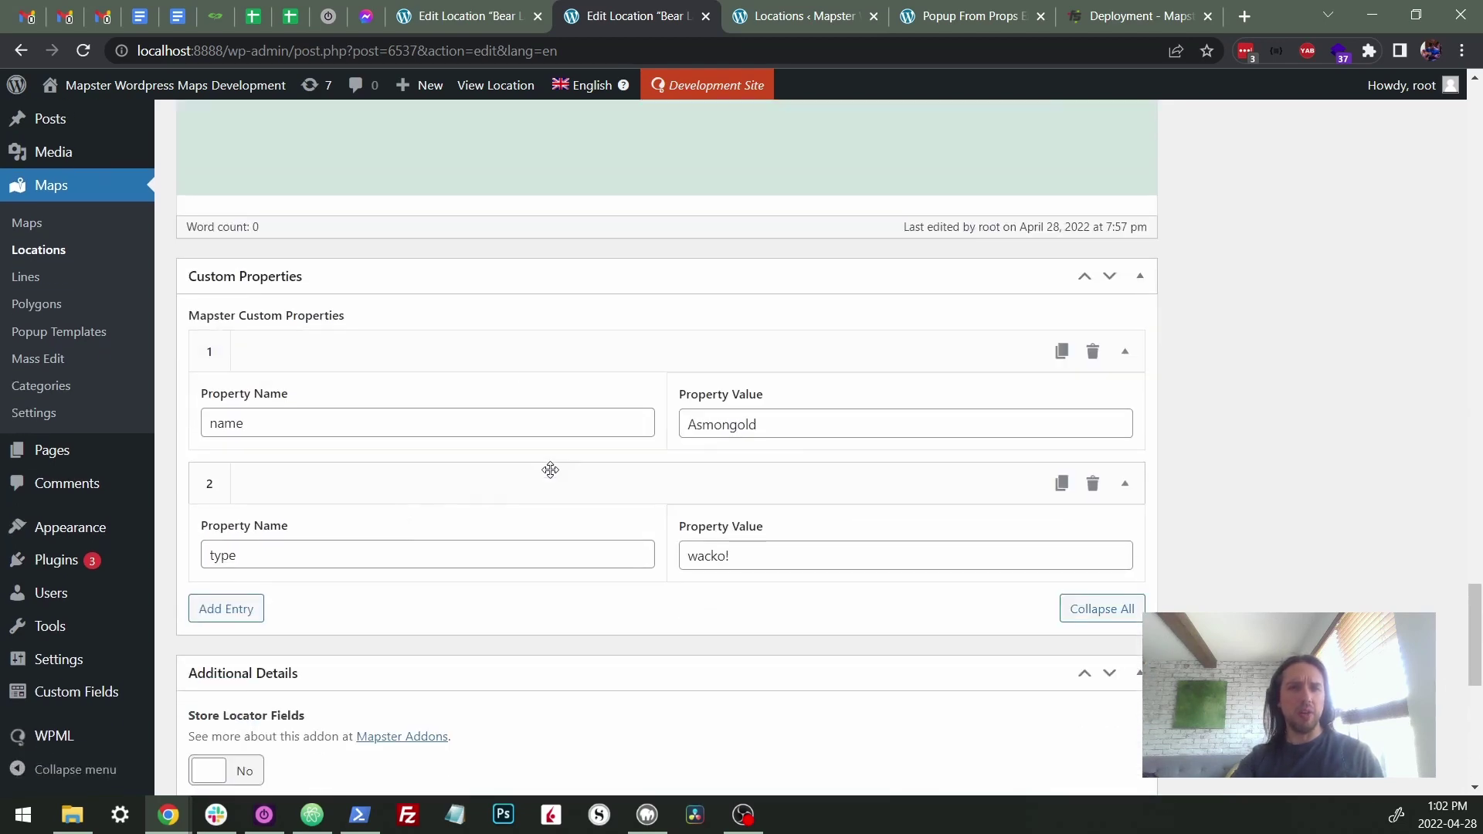
{"action": "scroll", "coordinate": [361, 497], "scroll_direction": "down", "scroll_amount": 8}
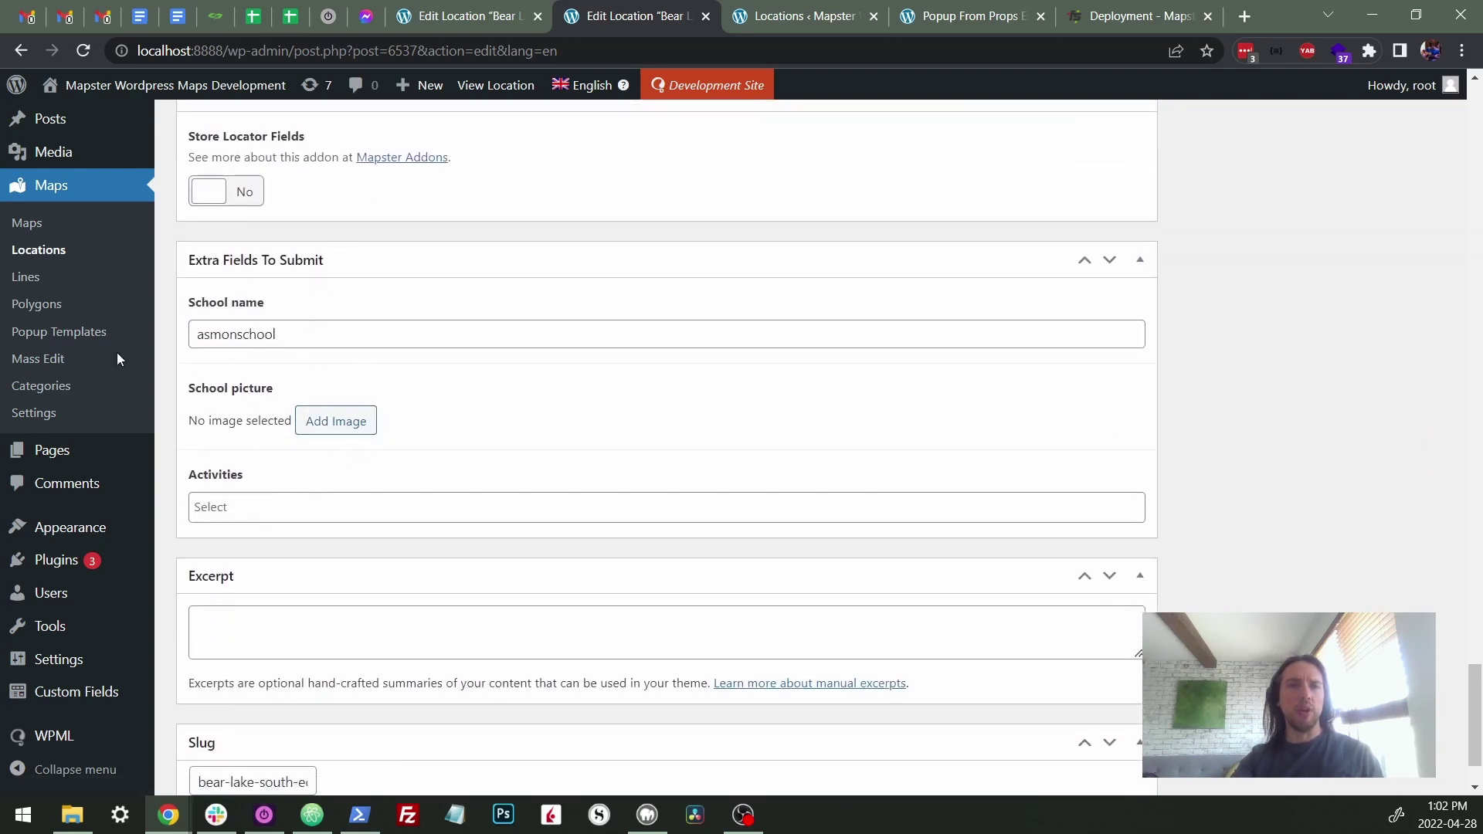
{"action": "scroll", "coordinate": [99, 530], "scroll_direction": "down", "scroll_amount": 2}
- Open Custom Fields in a new tab and open the Extra Fields To Submit field group
{"action": "right_click", "coordinate": [108, 693]}
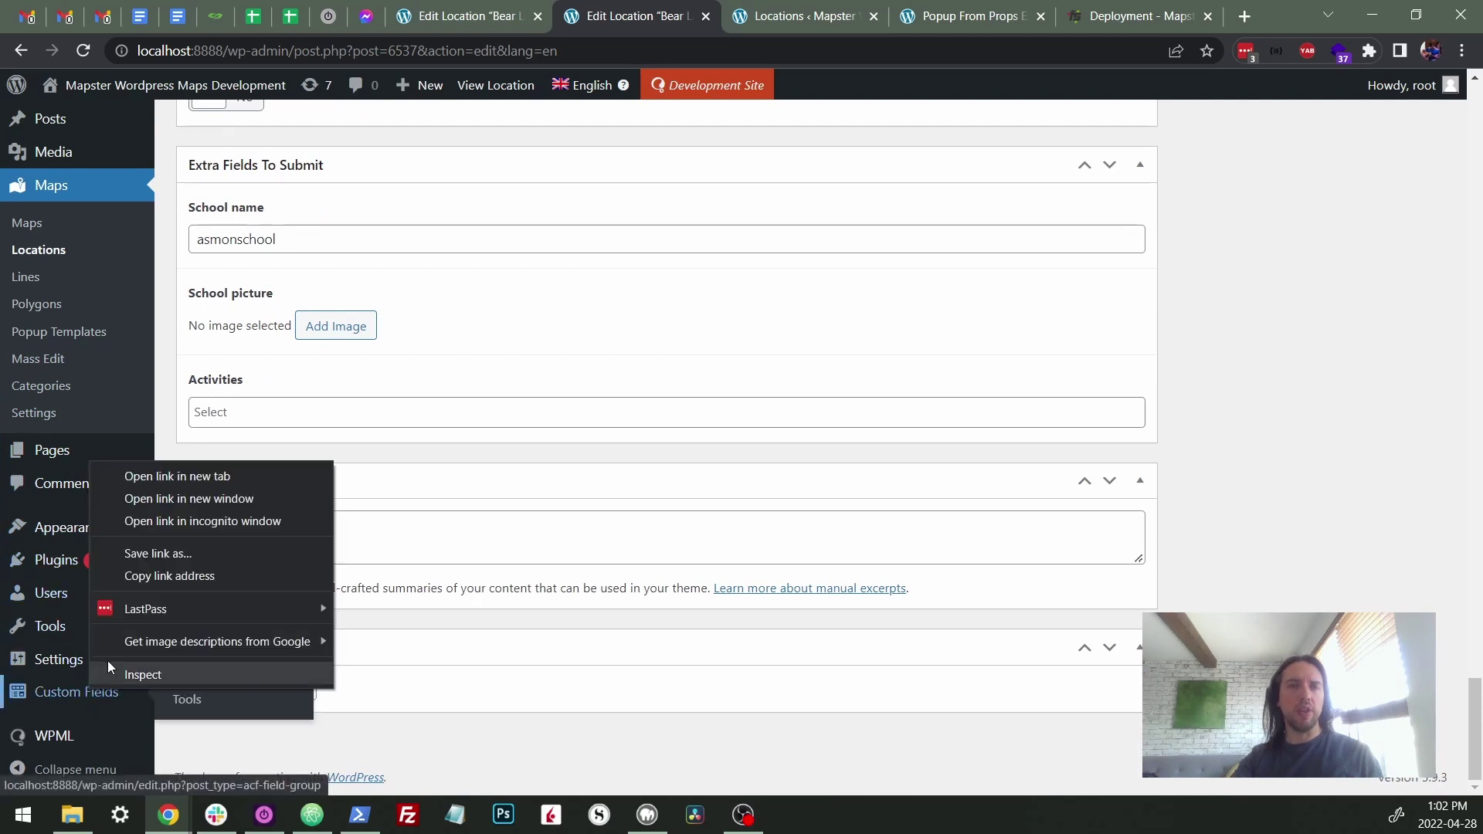
{"action": "left_click", "coordinate": [177, 478]}
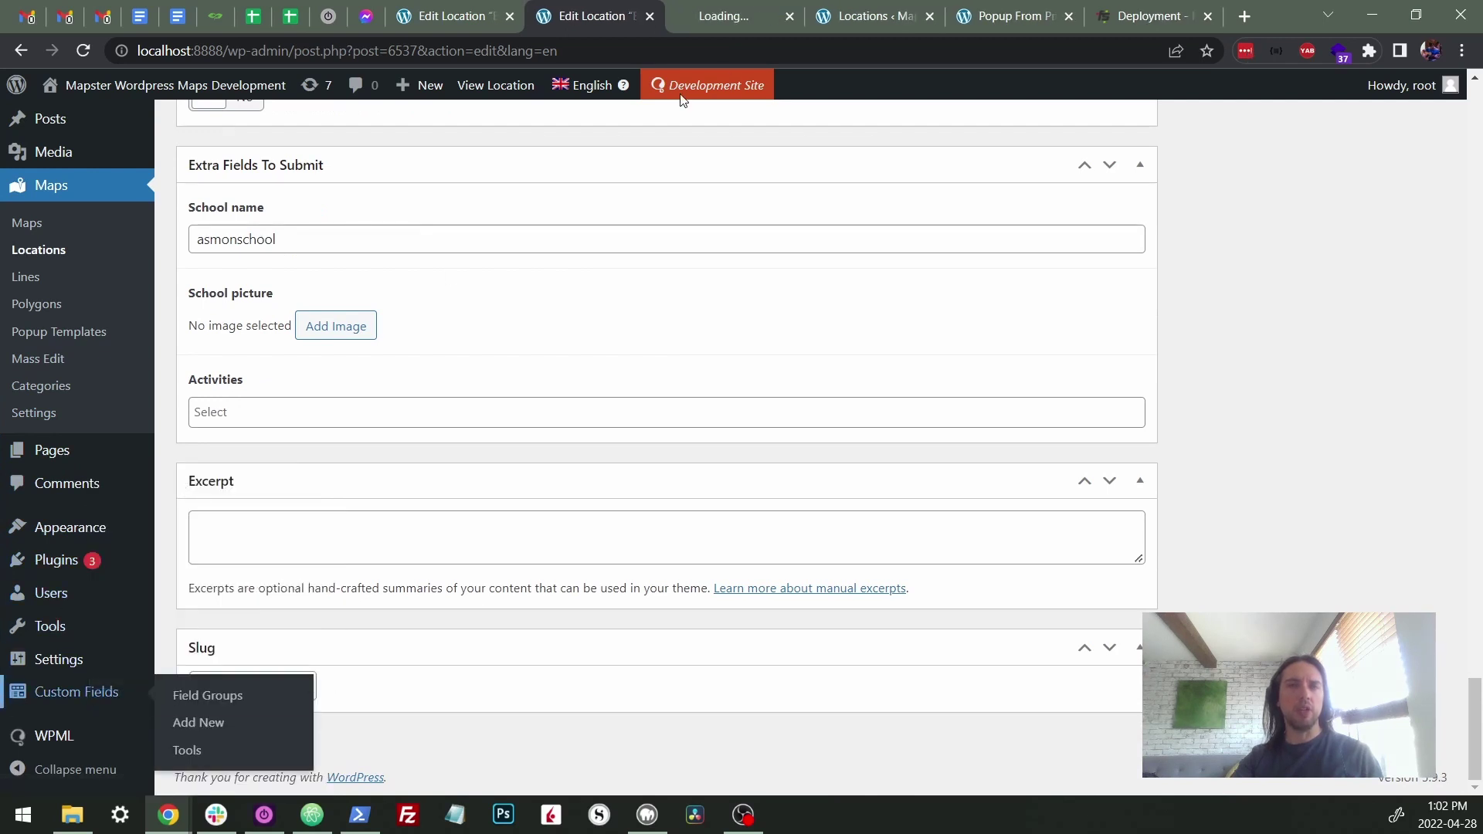
{"action": "left_click", "coordinate": [729, 5]}
{"action": "scroll", "coordinate": [662, 205], "scroll_direction": "down", "scroll_amount": 1}
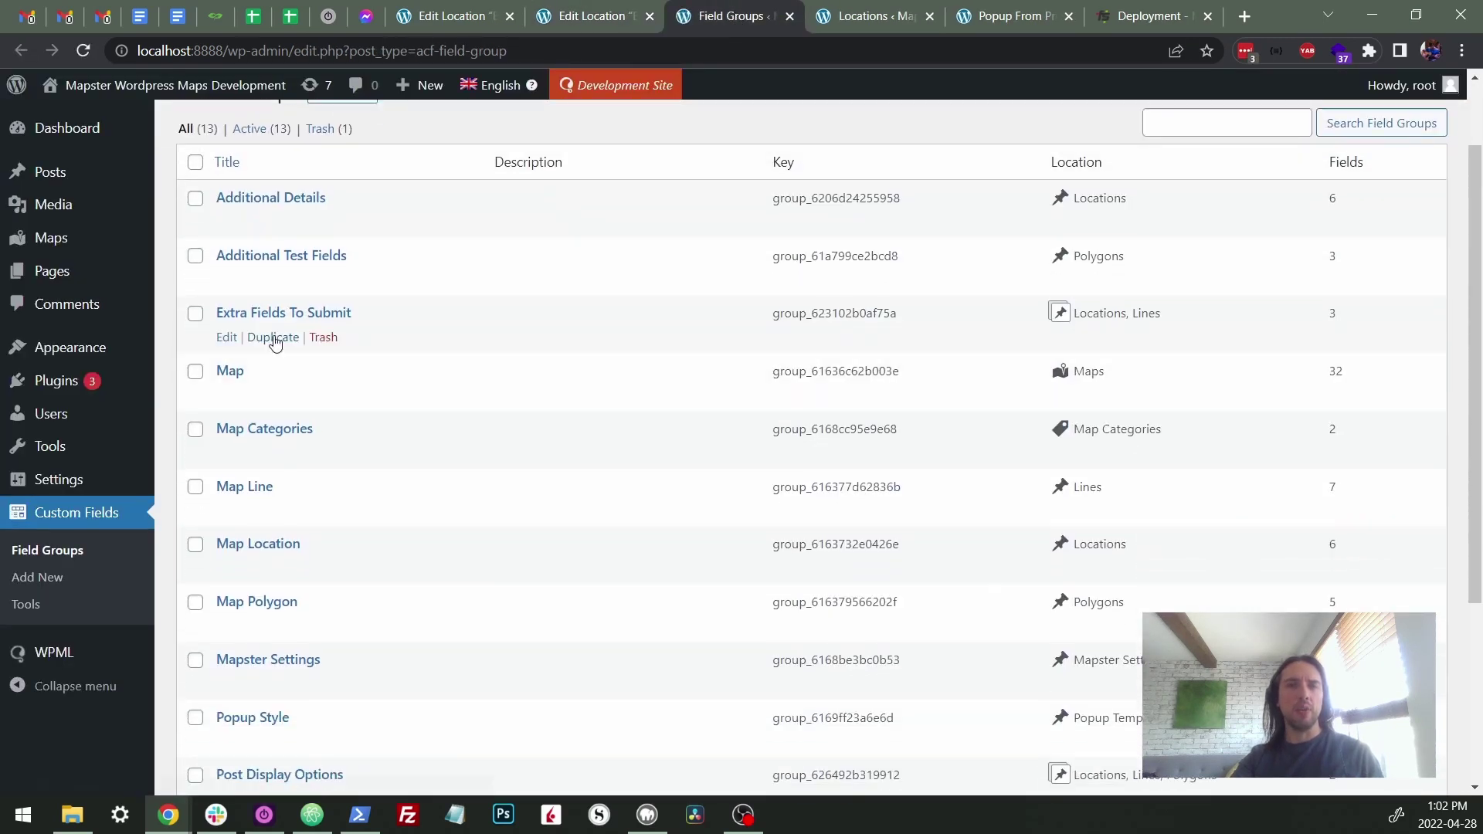
{"action": "left_click", "coordinate": [275, 313]}
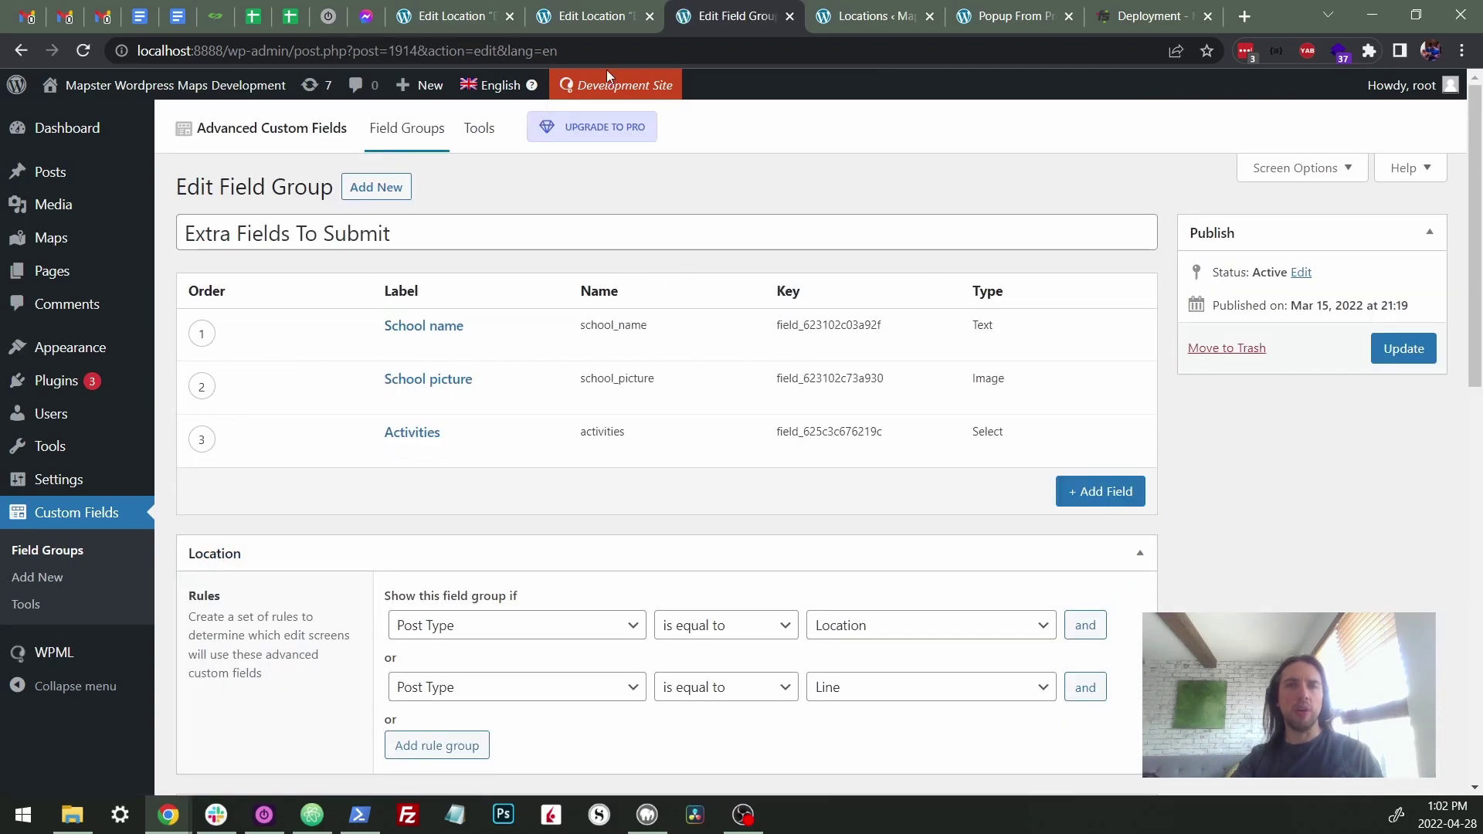
- Show the field keys column and select the School name key field_623102c03a92f for copying
{"action": "key", "text": "ctrl+Page_Up"}
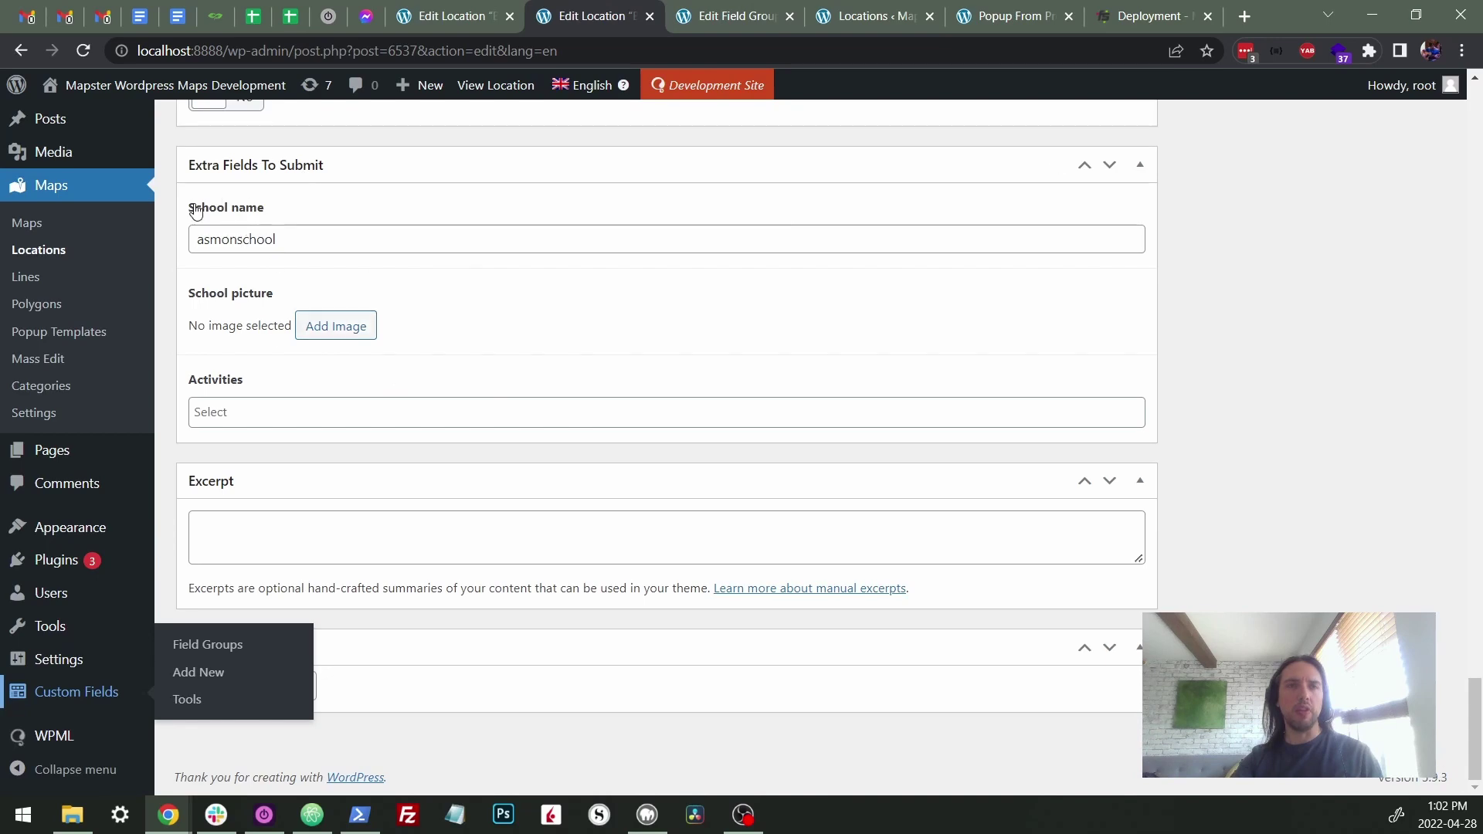
{"action": "left_click", "coordinate": [748, 18]}
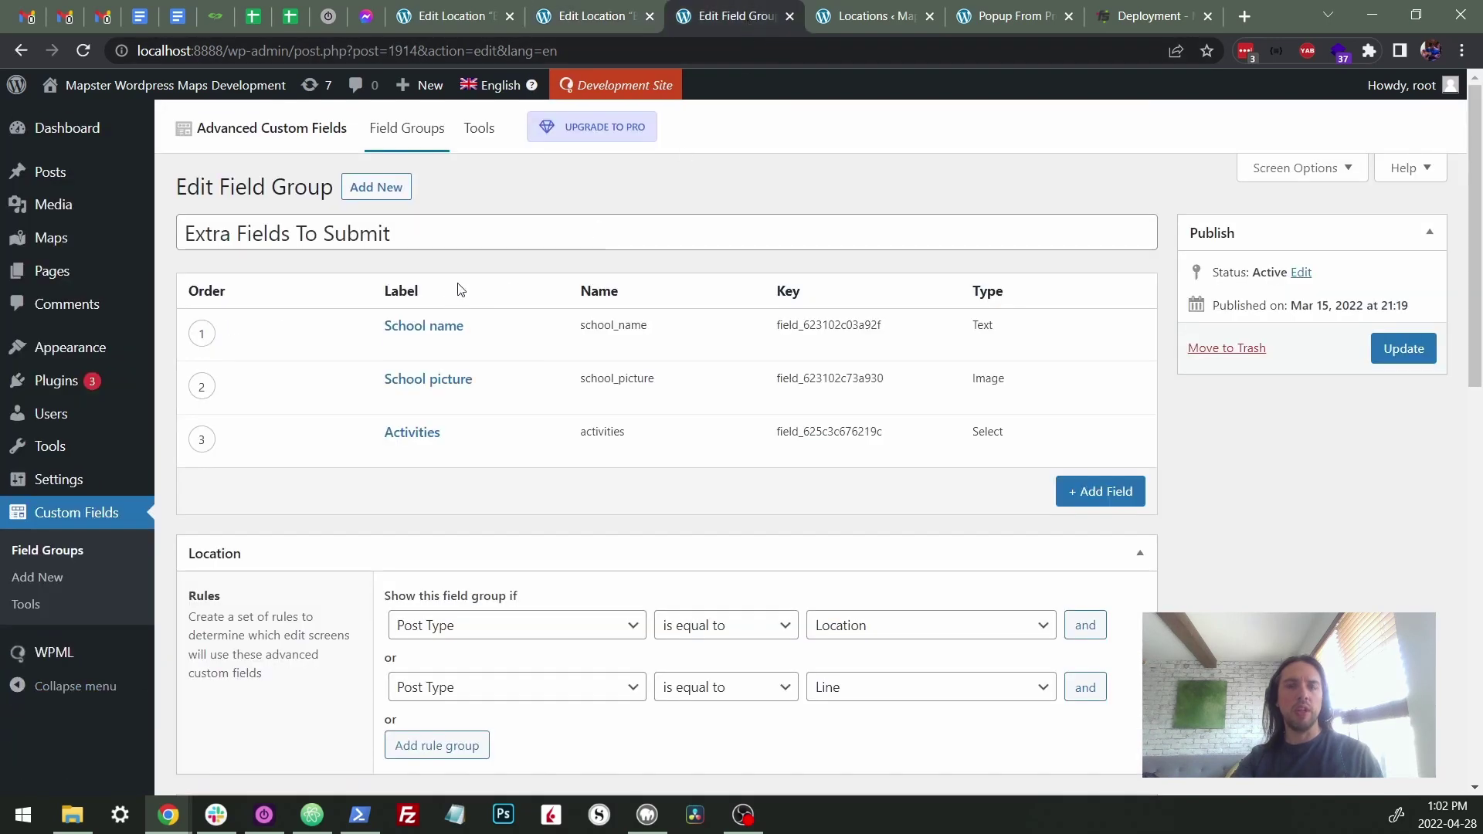
{"action": "left_click", "coordinate": [1256, 169]}
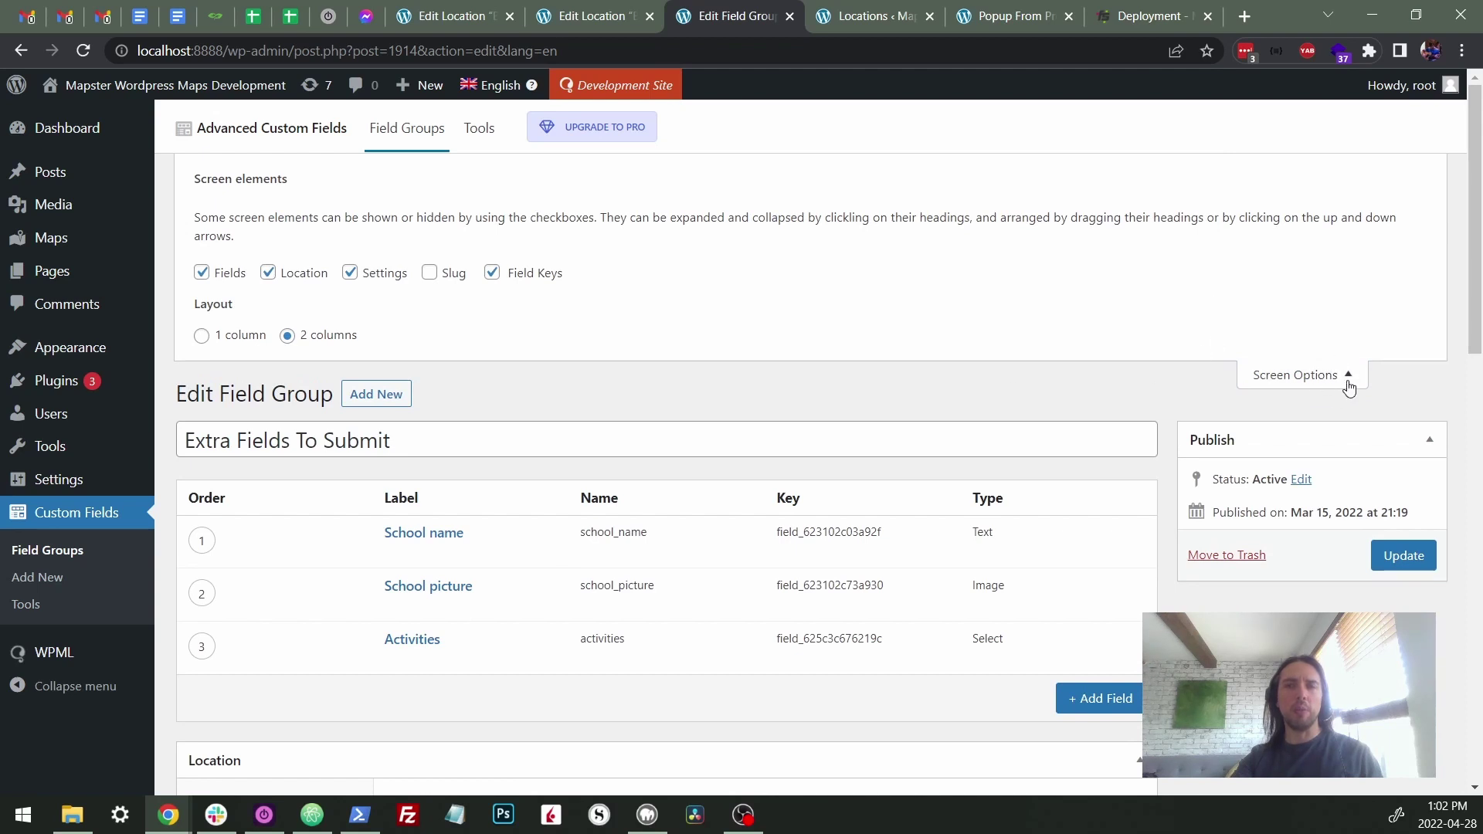
{"action": "left_click", "coordinate": [493, 274]}
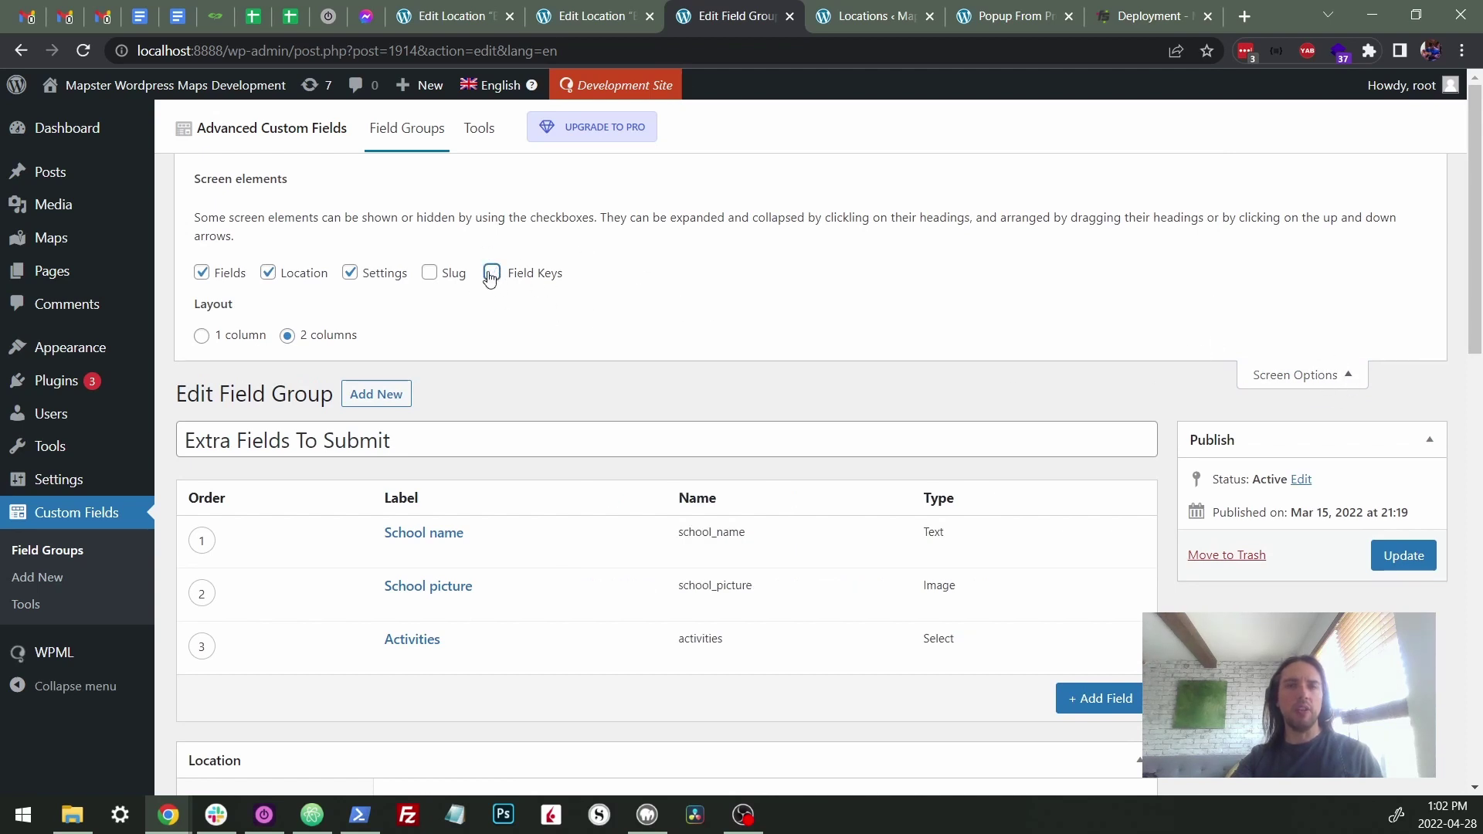
{"action": "left_click", "coordinate": [492, 275]}
{"action": "double_click", "coordinate": [885, 537]}
{"action": "left_click", "coordinate": [862, 541]}
{"action": "left_click", "coordinate": [1253, 384]}
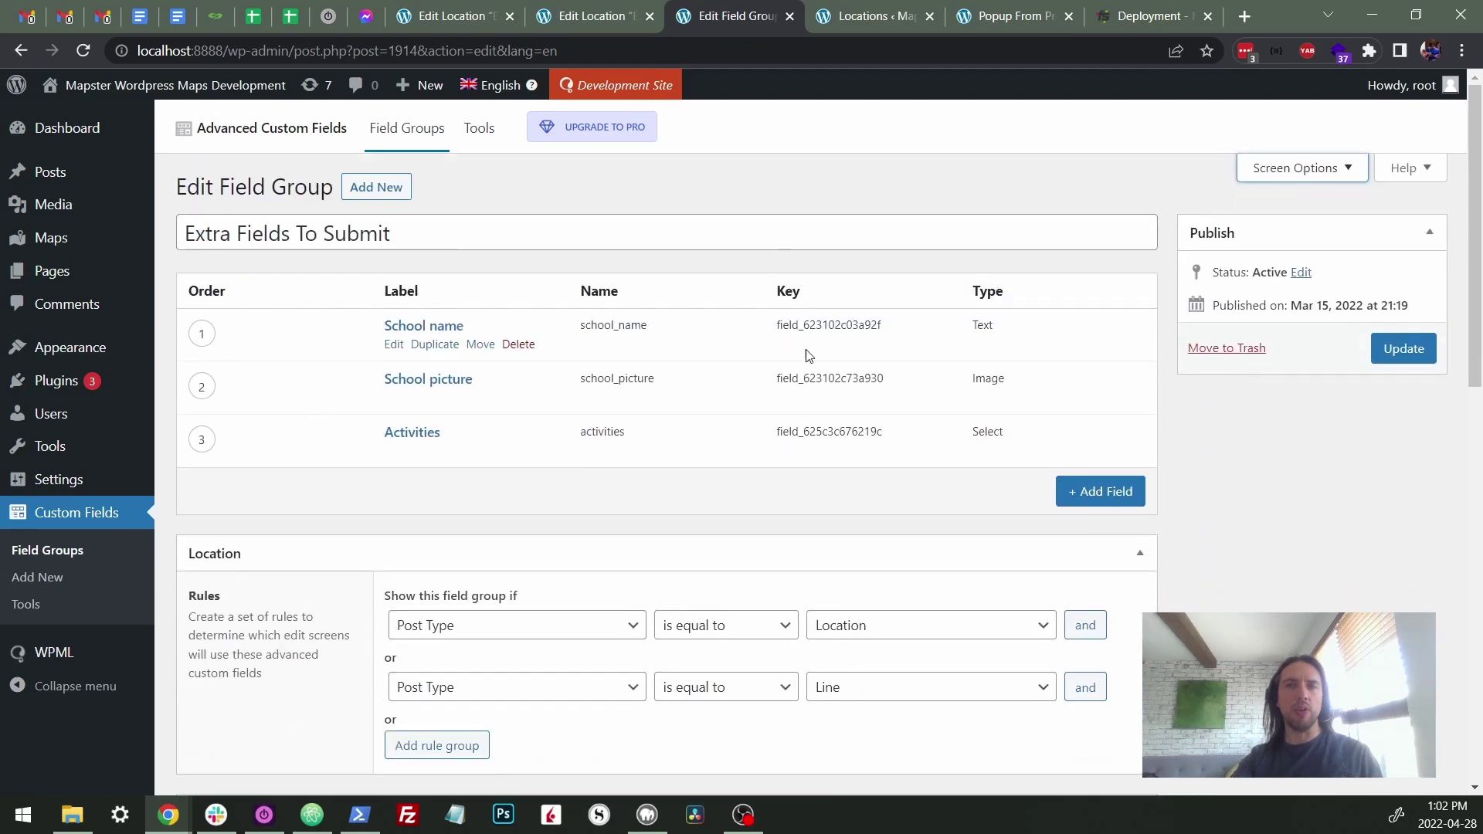
{"action": "double_click", "coordinate": [828, 325]}
{"action": "key", "text": "ctrl+c"}
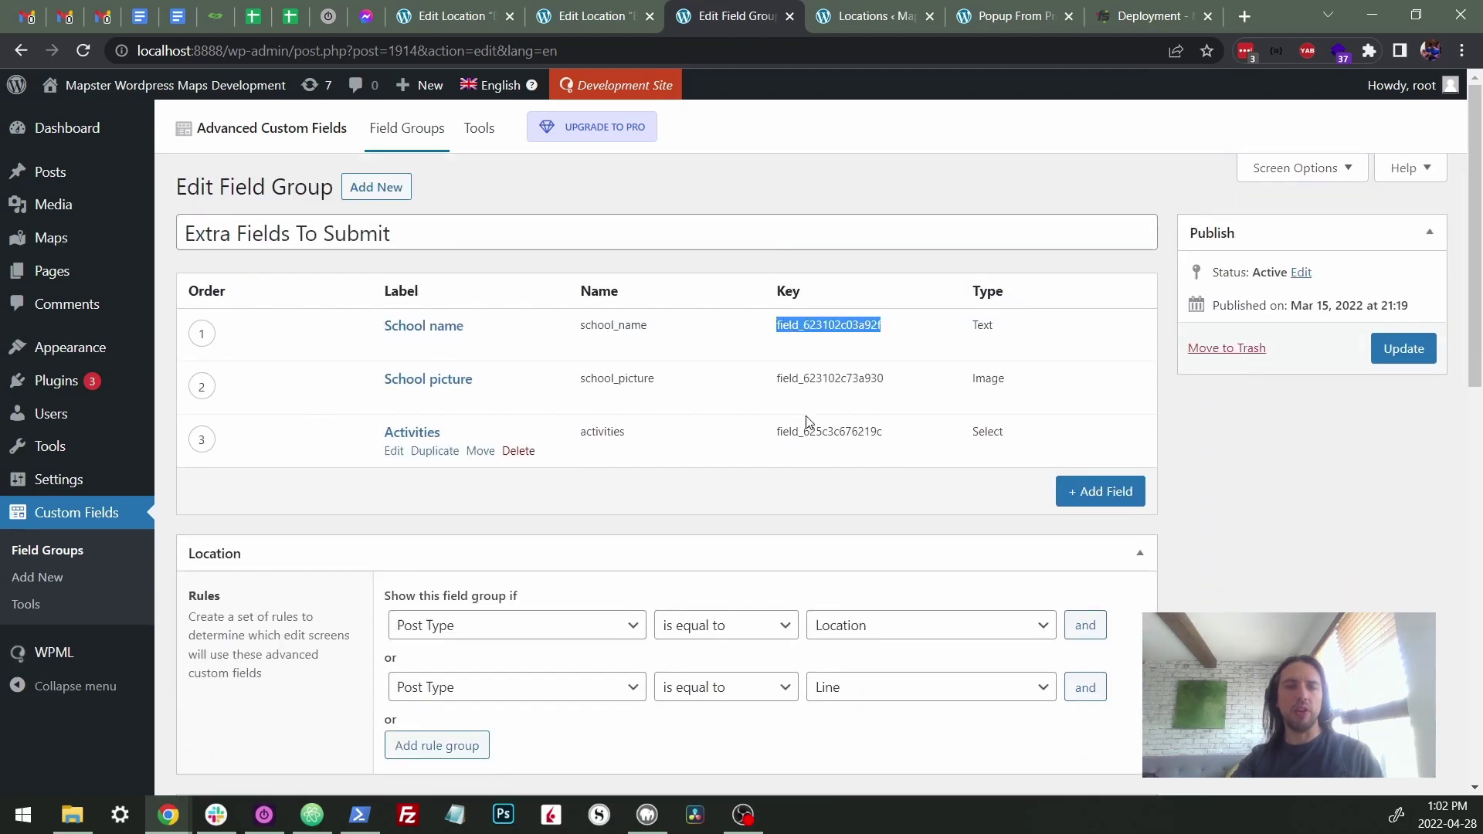
- Replace 'name' in the popup Header Text with 'acf.' plus the pasted key field_623102c03a92f
{"action": "left_click", "coordinate": [550, 16]}
{"action": "scroll", "coordinate": [625, 196], "scroll_direction": "up", "scroll_amount": 15}
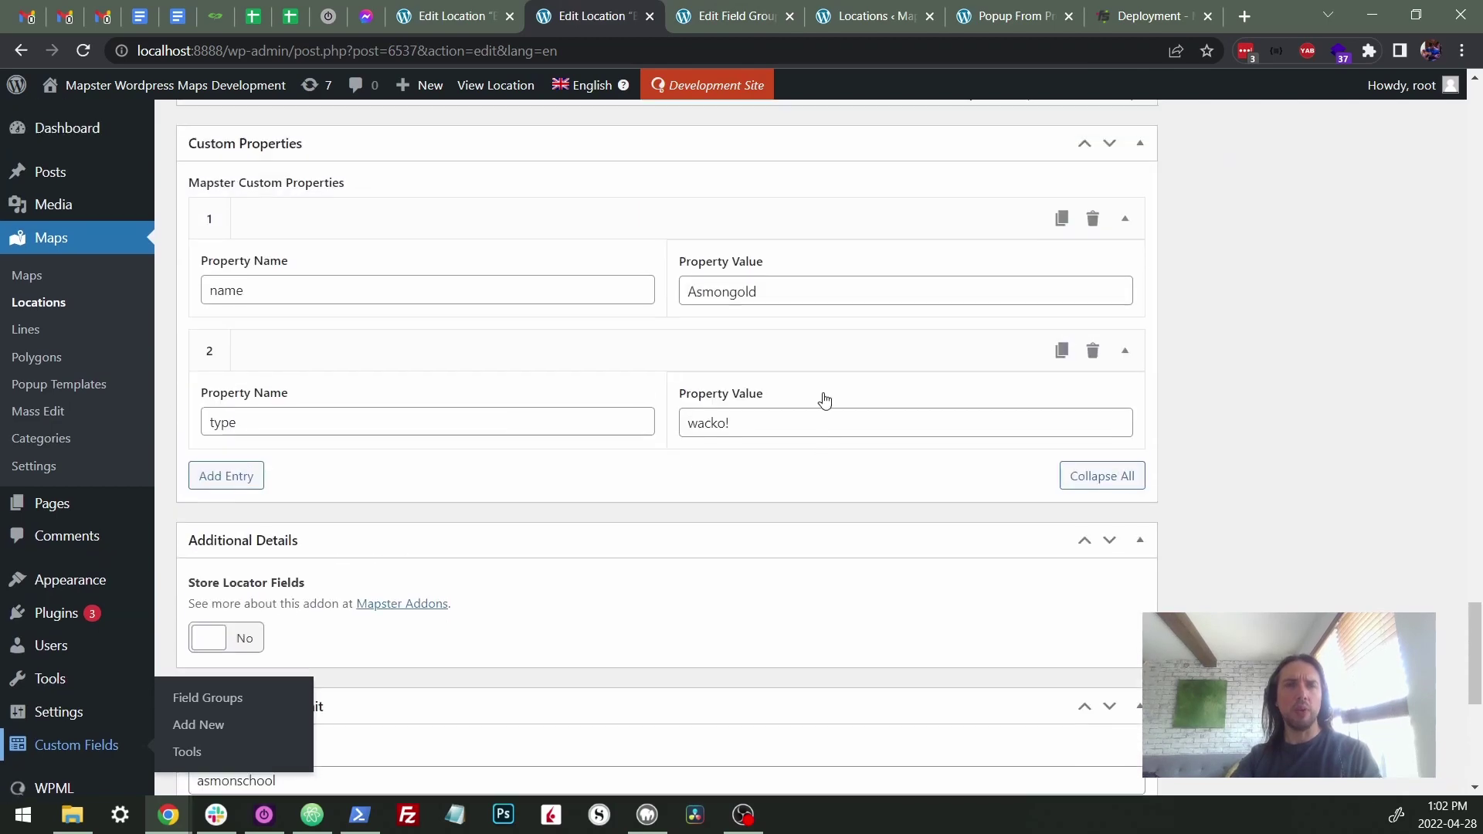
{"action": "scroll", "coordinate": [672, 358], "scroll_direction": "up", "scroll_amount": 12}
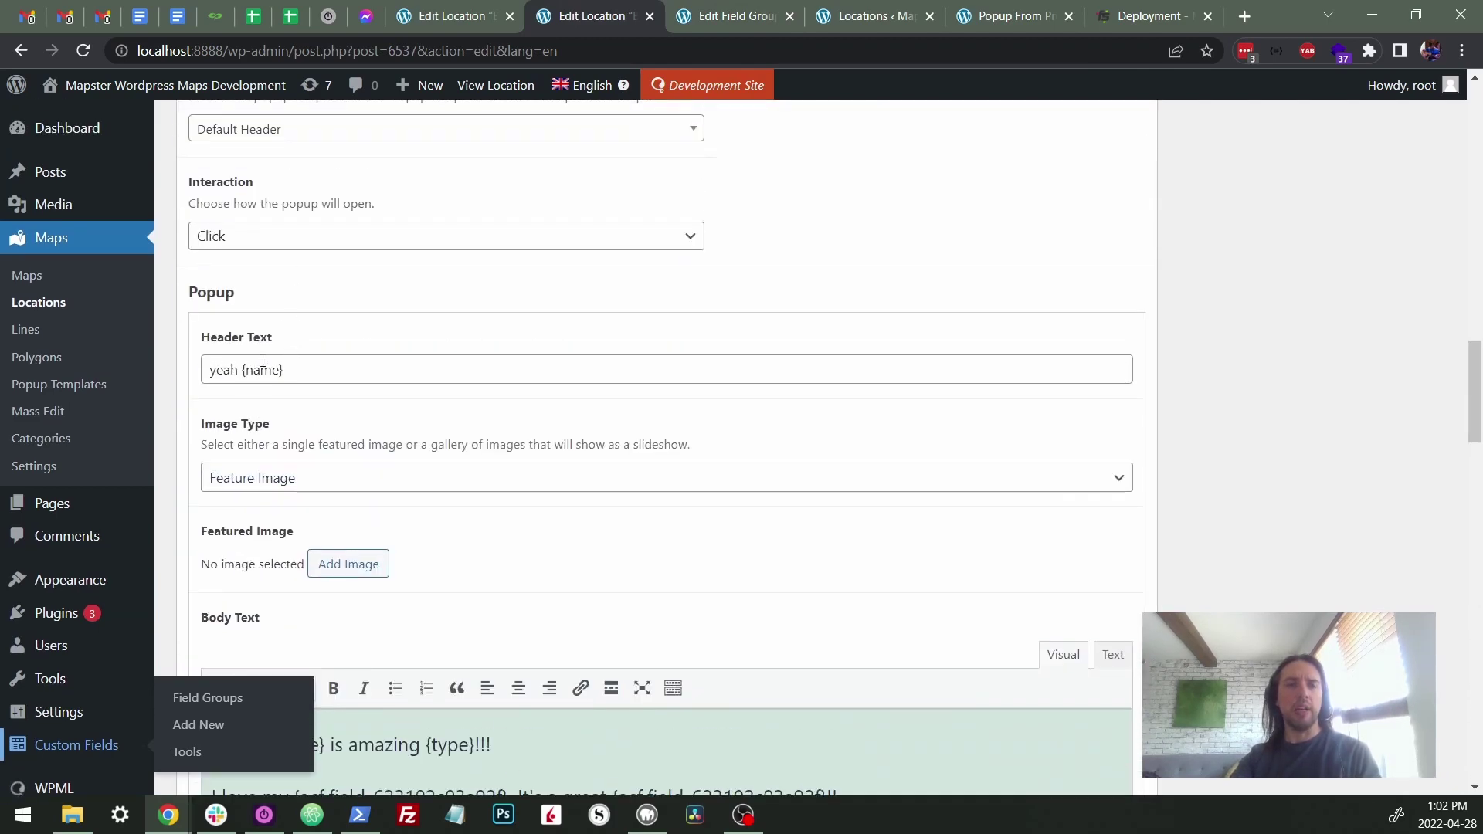
{"action": "double_click", "coordinate": [264, 368]}
{"action": "type", "text": "acf"}
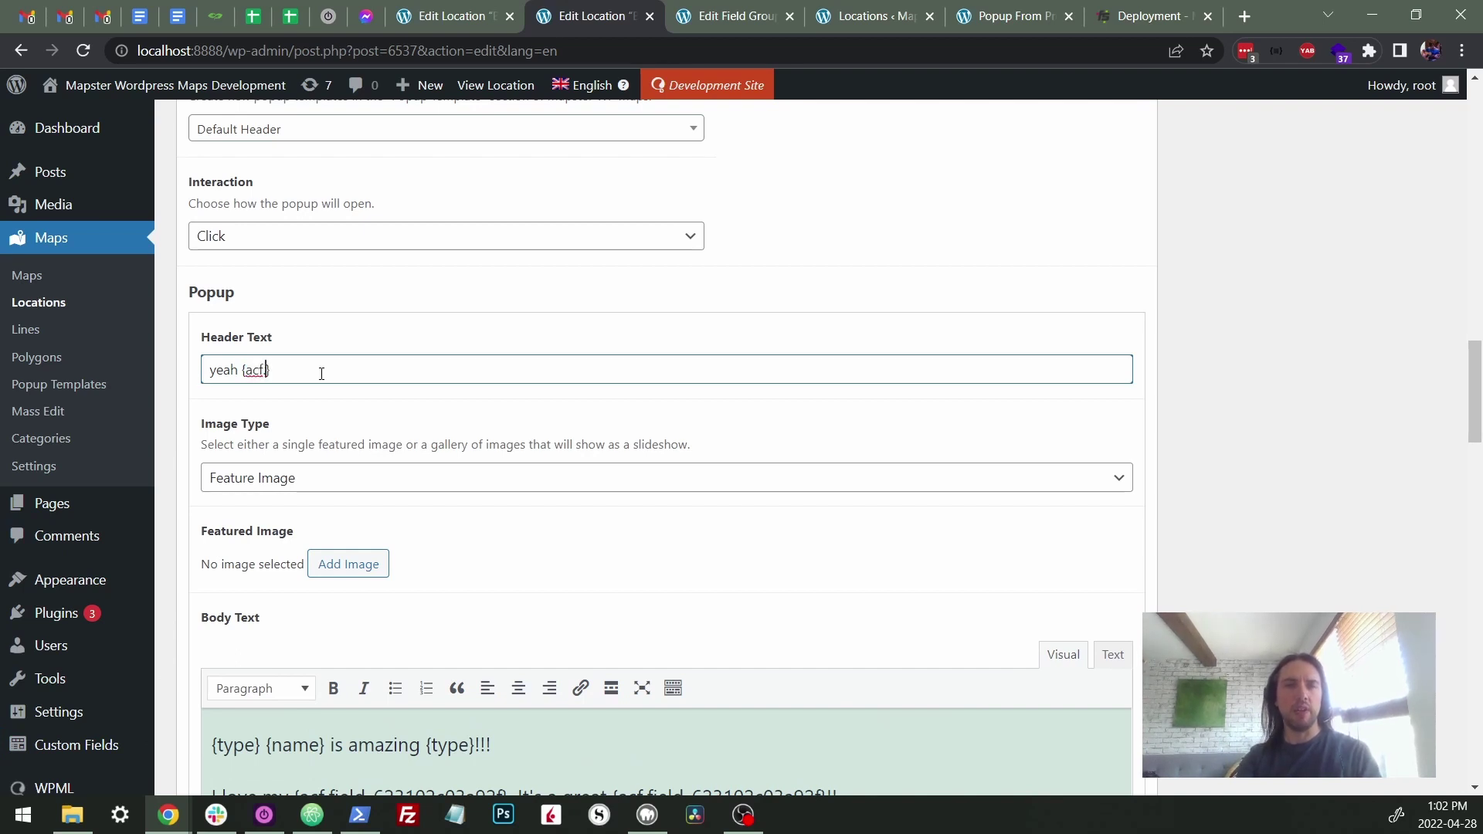
{"action": "type", "text": "."}
{"action": "key", "text": "ctrl+v"}
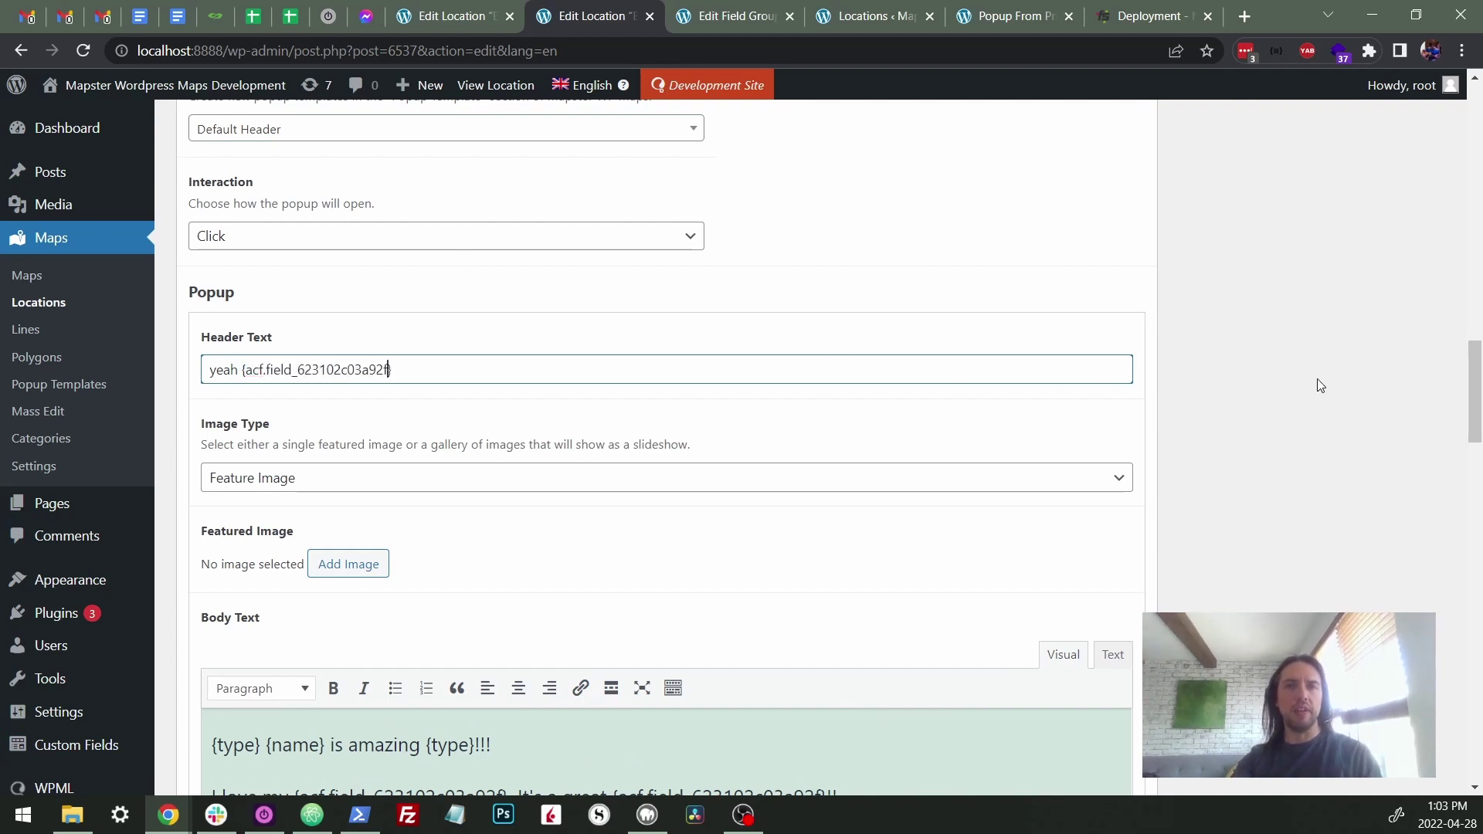
{"action": "left_click", "coordinate": [1318, 380]}
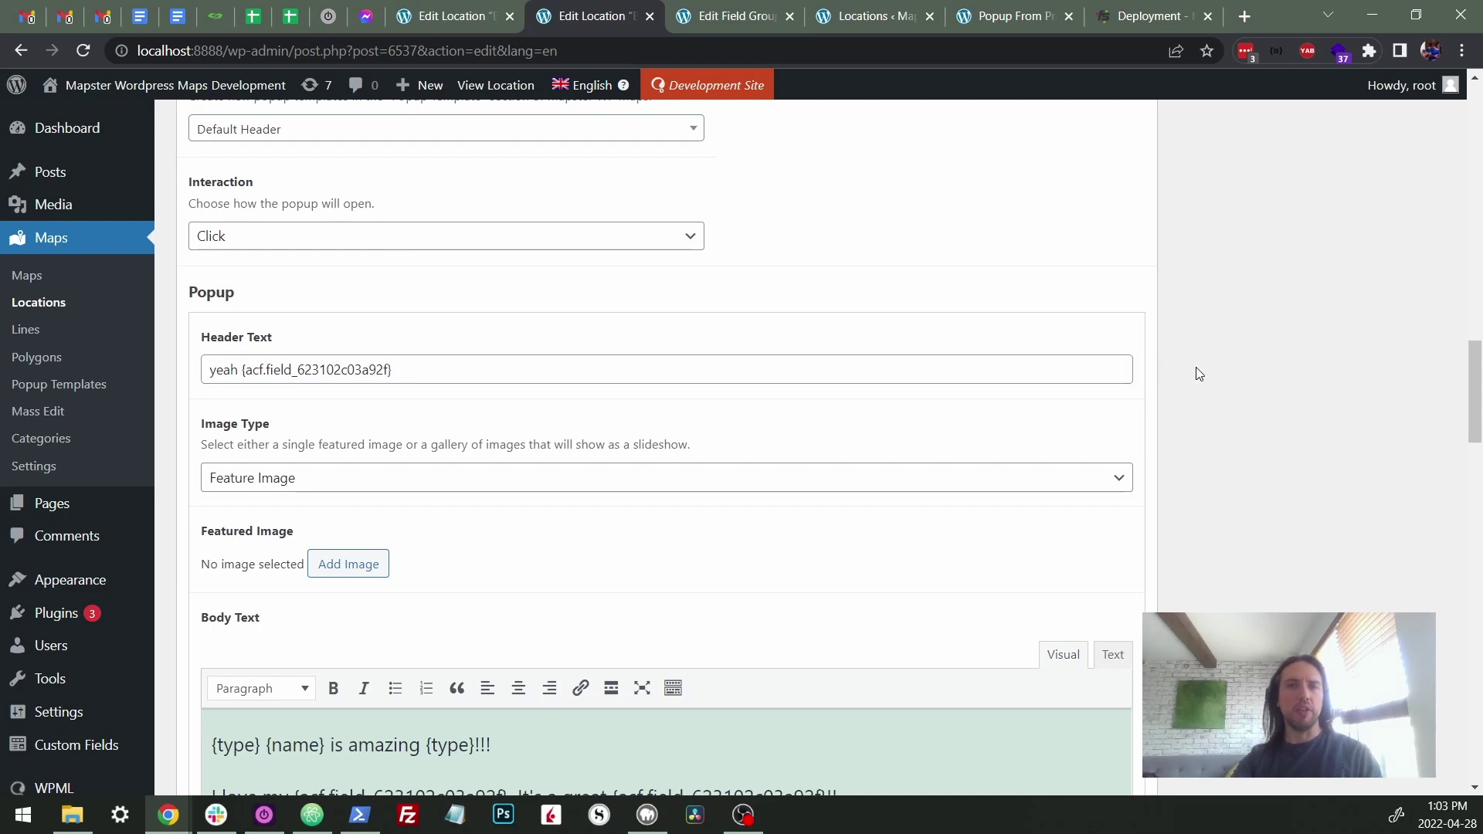
{"action": "scroll", "coordinate": [1198, 374], "scroll_direction": "down", "scroll_amount": 10}
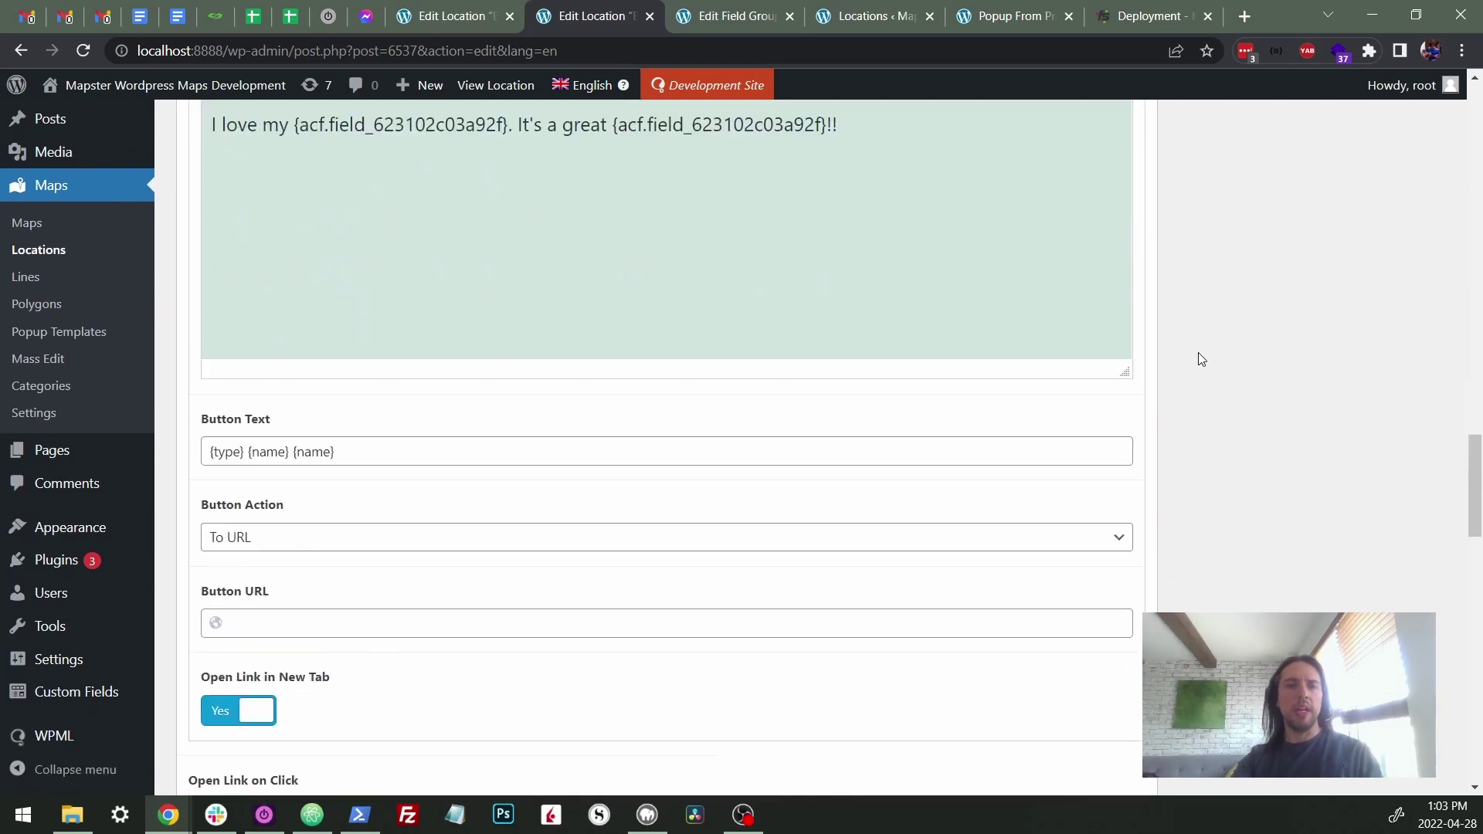
{"action": "scroll", "coordinate": [1201, 354], "scroll_direction": "down", "scroll_amount": 6}
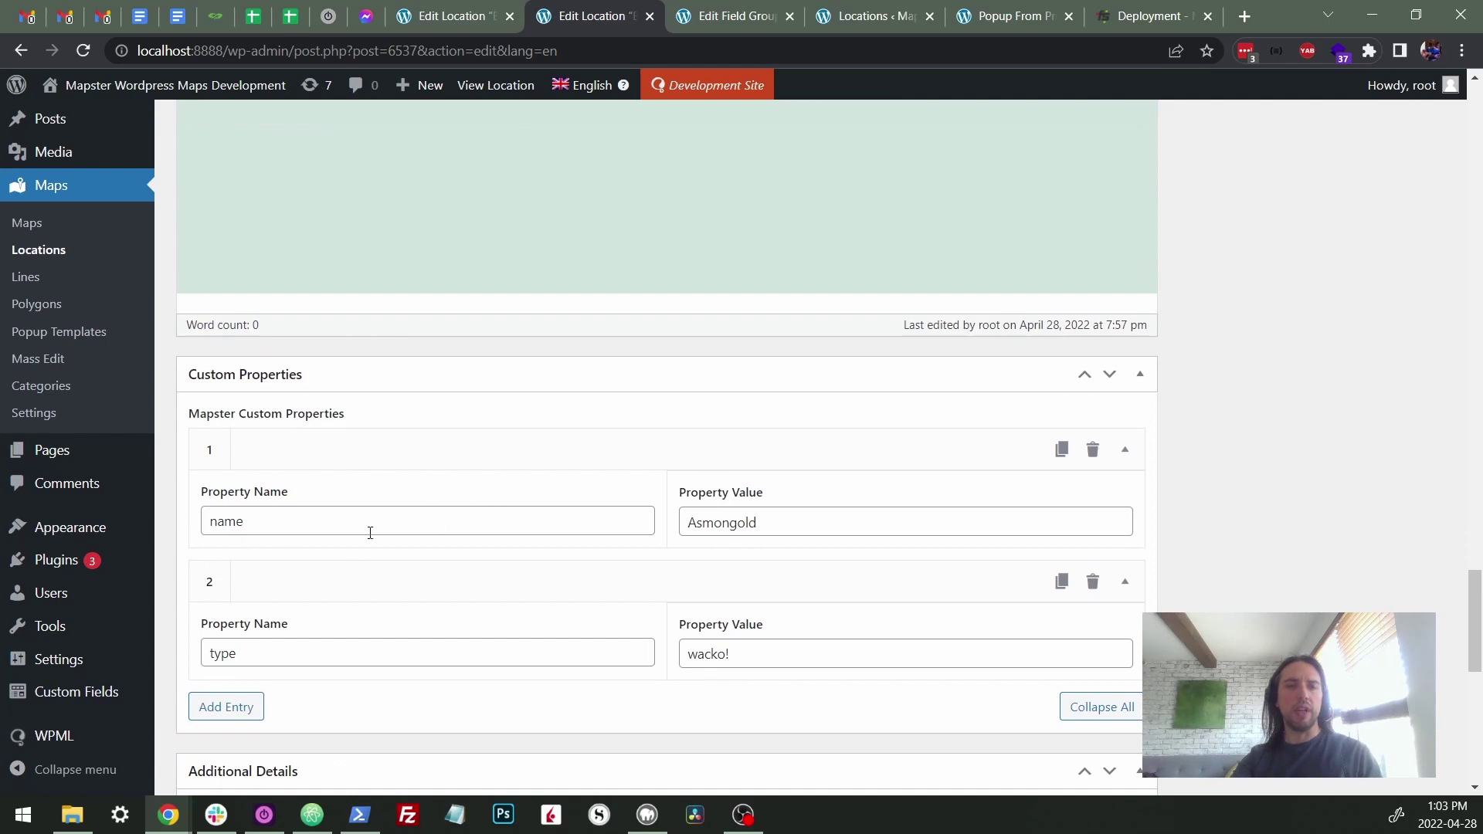
{"action": "scroll", "coordinate": [377, 532], "scroll_direction": "down", "scroll_amount": 8}
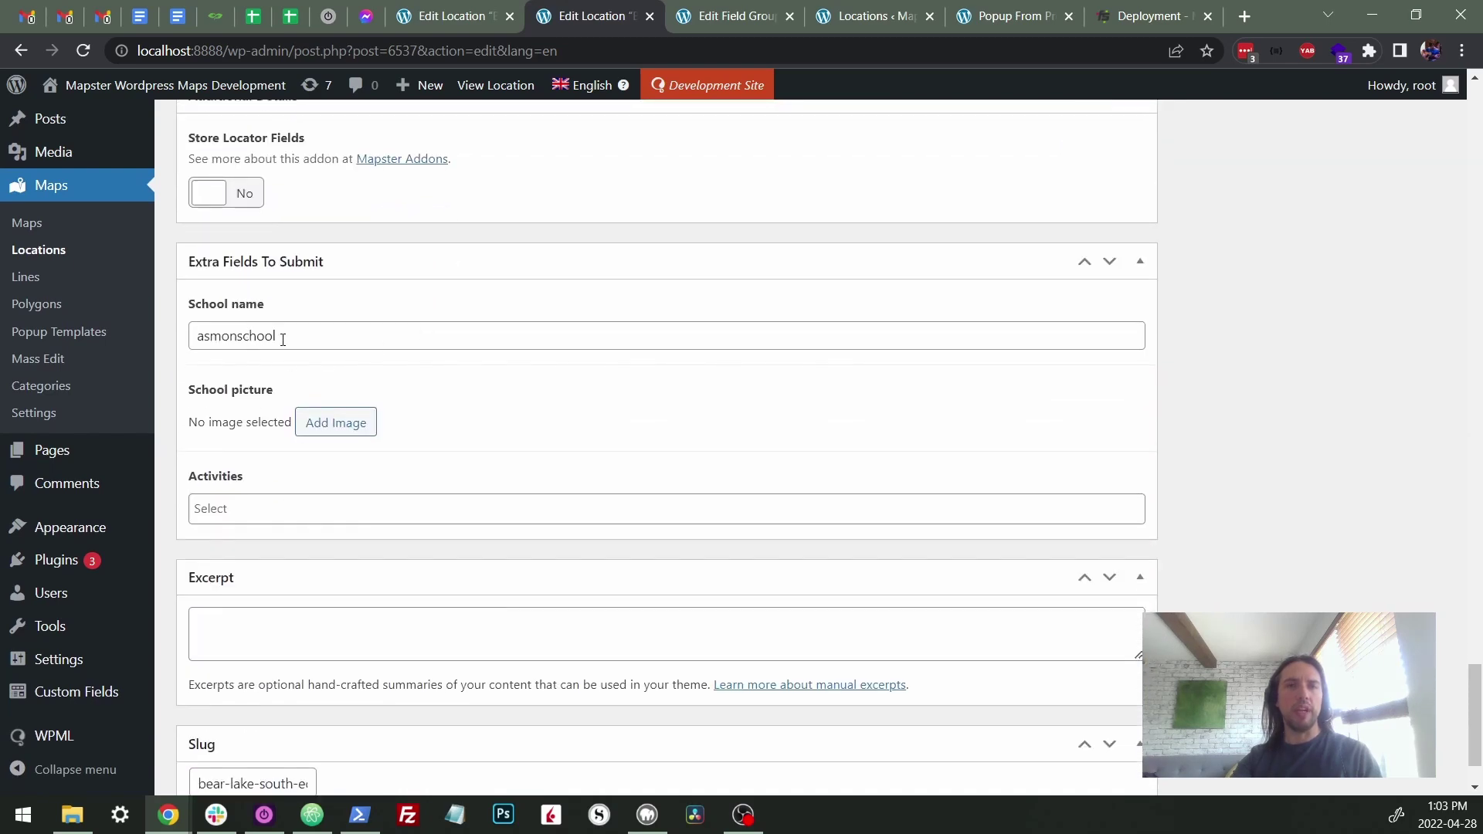
{"action": "left_click_drag", "start_coordinate": [1474, 680], "coordinate": [1474, 232]}
- Update the location and reload the Popup From Props Example map, confirming the popup reads 'yeah asmonschool'
{"action": "left_click", "coordinate": [1400, 231]}
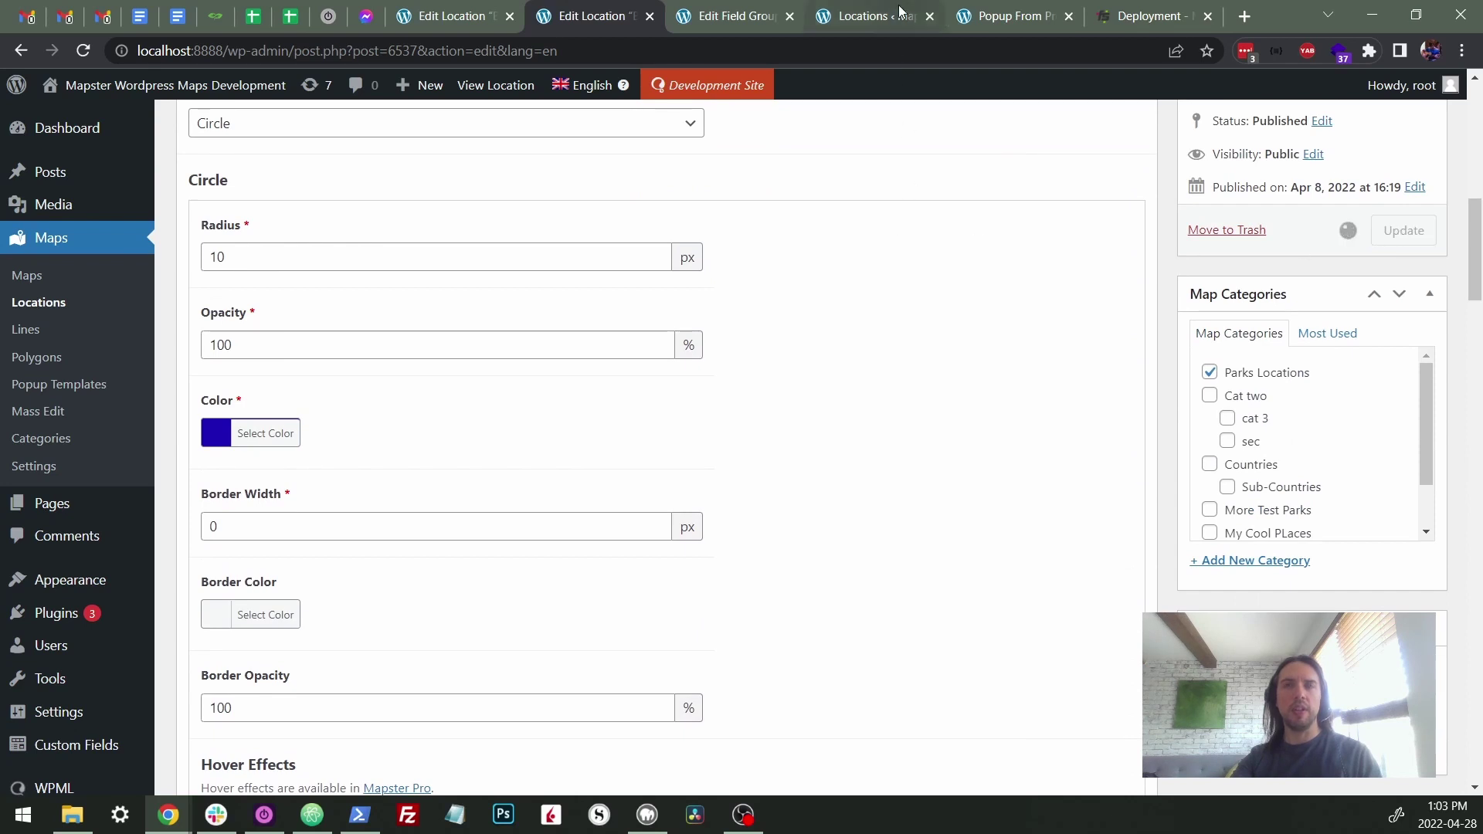
{"action": "left_click", "coordinate": [1005, 15]}
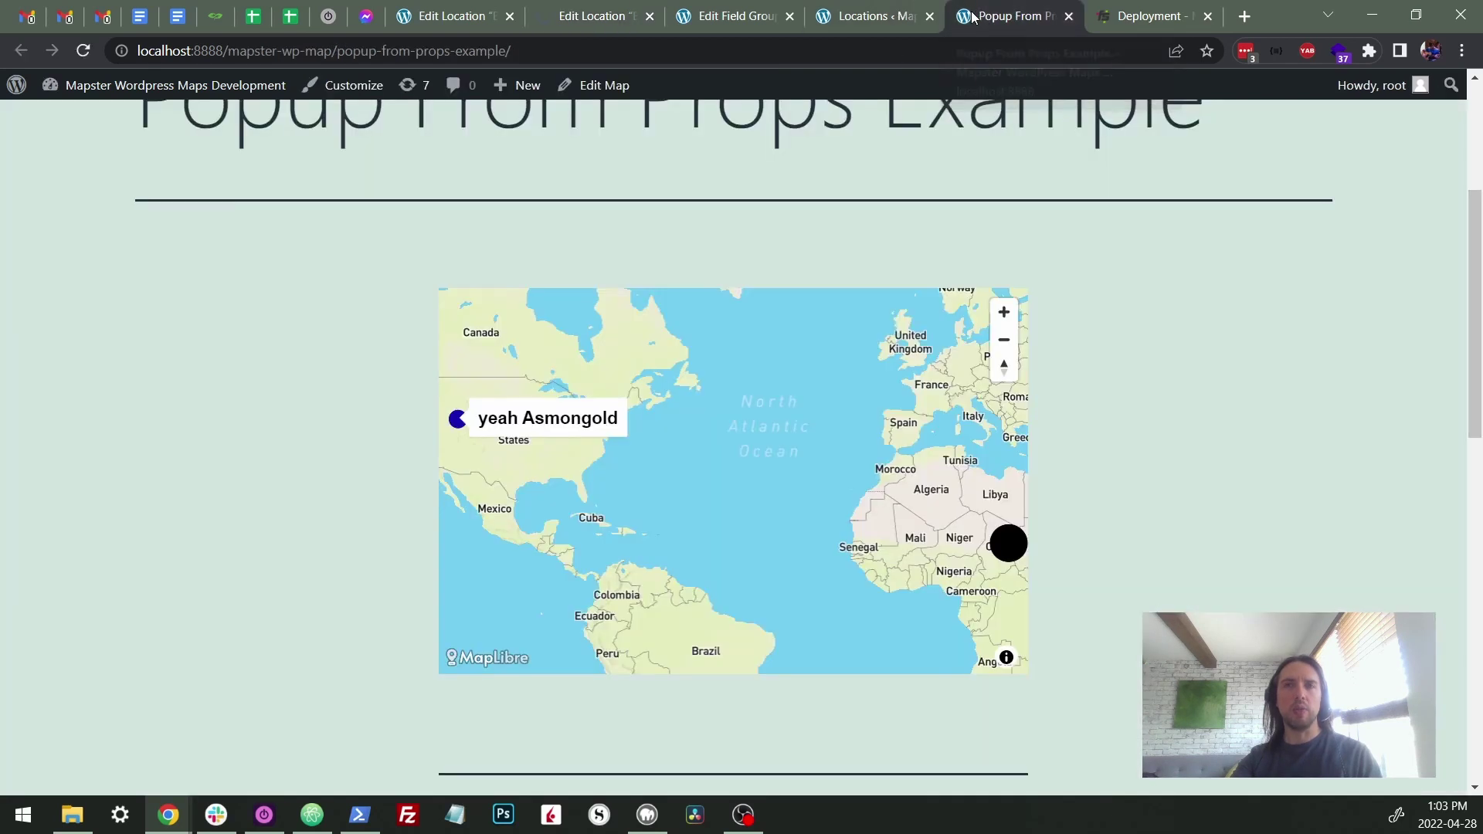
{"action": "left_click", "coordinate": [83, 51]}
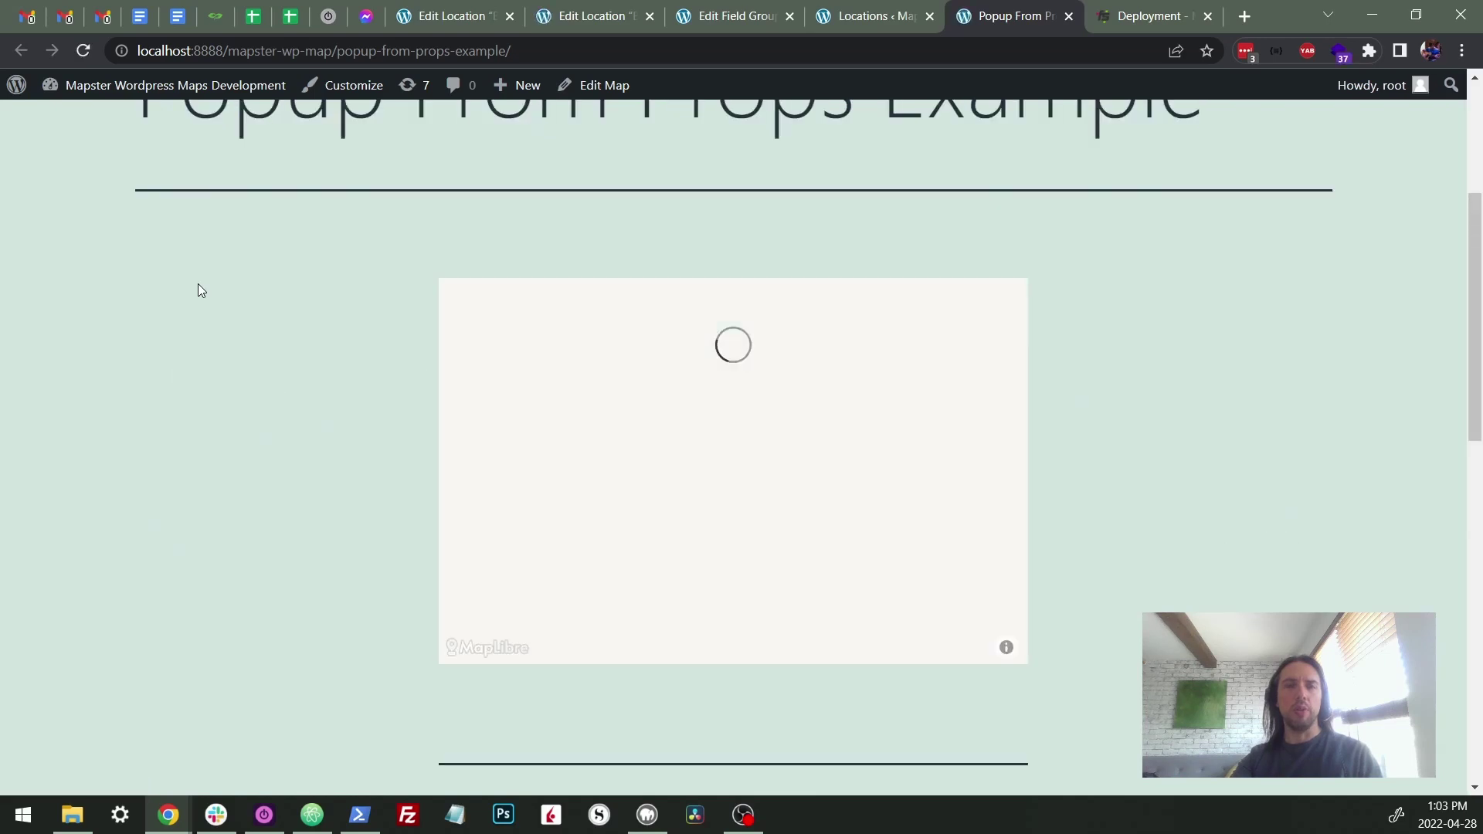
{"action": "mouse_move", "coordinate": [457, 418]}
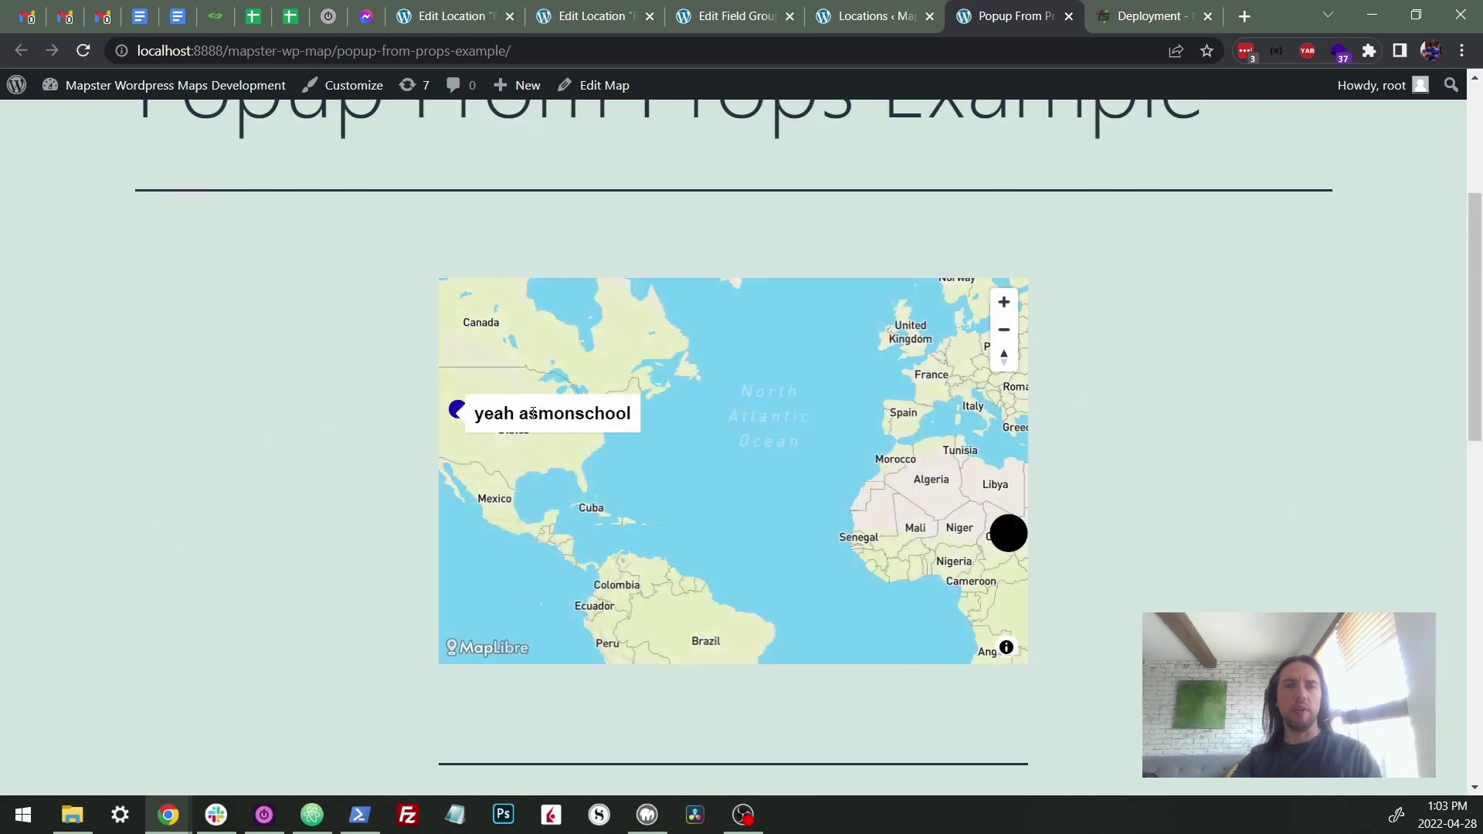
{"action": "left_click_drag", "start_coordinate": [533, 413], "coordinate": [633, 413]}
{"action": "left_click", "coordinate": [401, 234]}
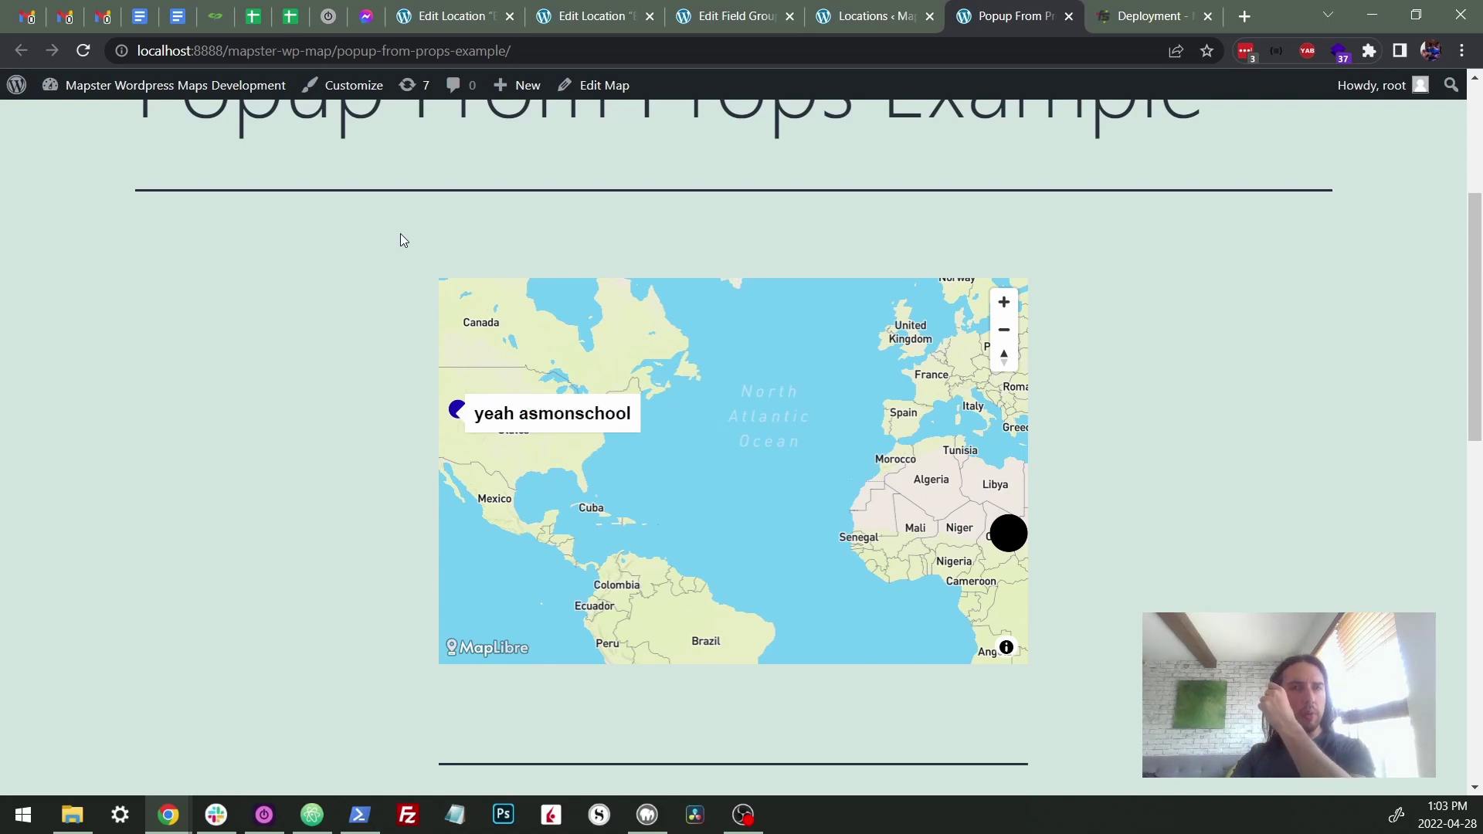
- Review the location's popup fields, then go to Maps > Mass Edit
{"action": "left_click", "coordinate": [616, 26]}
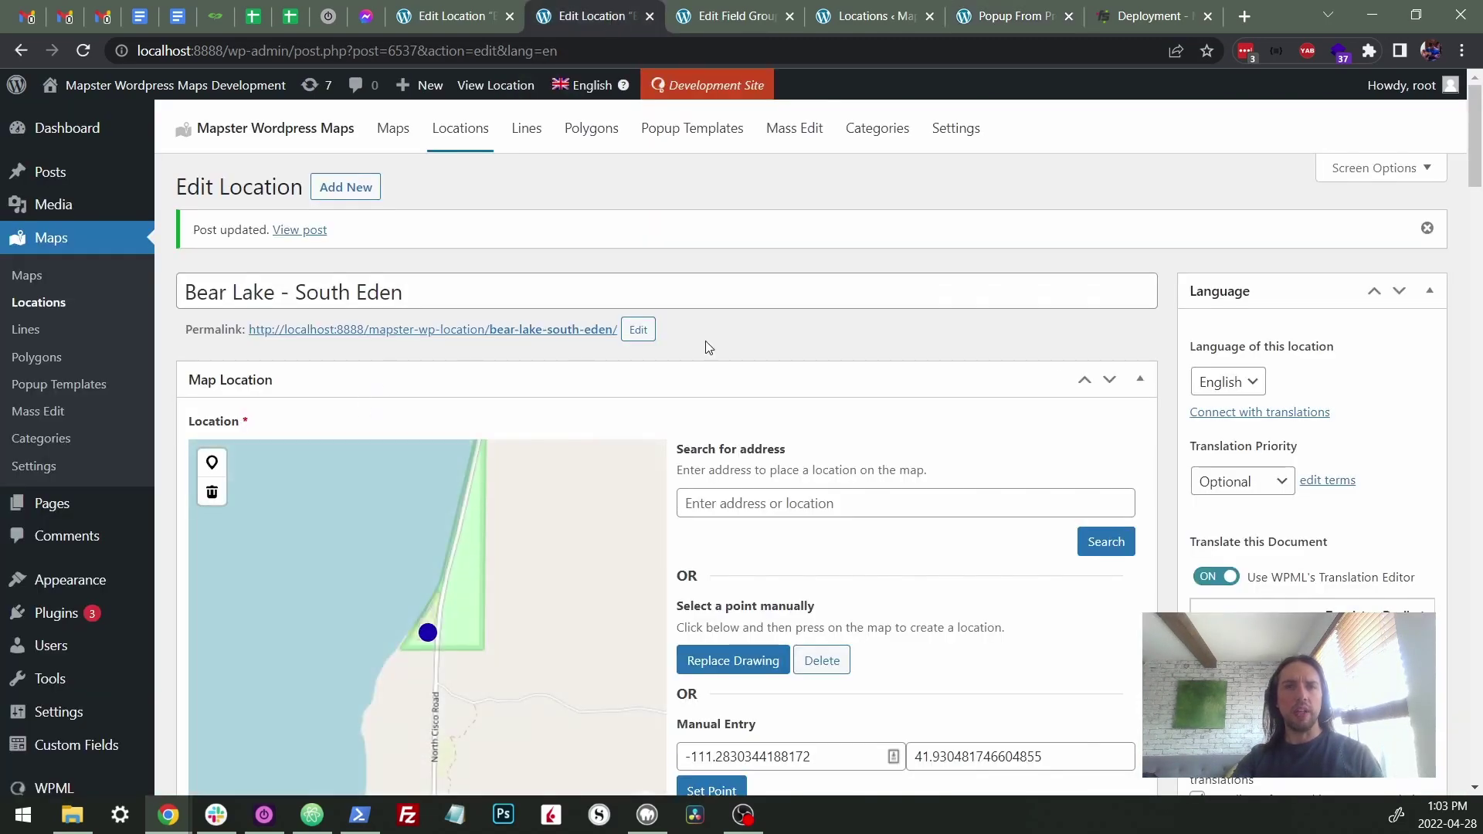
{"action": "scroll", "coordinate": [1112, 400], "scroll_direction": "down", "scroll_amount": 12}
{"action": "scroll", "coordinate": [1130, 386], "scroll_direction": "down", "scroll_amount": 15}
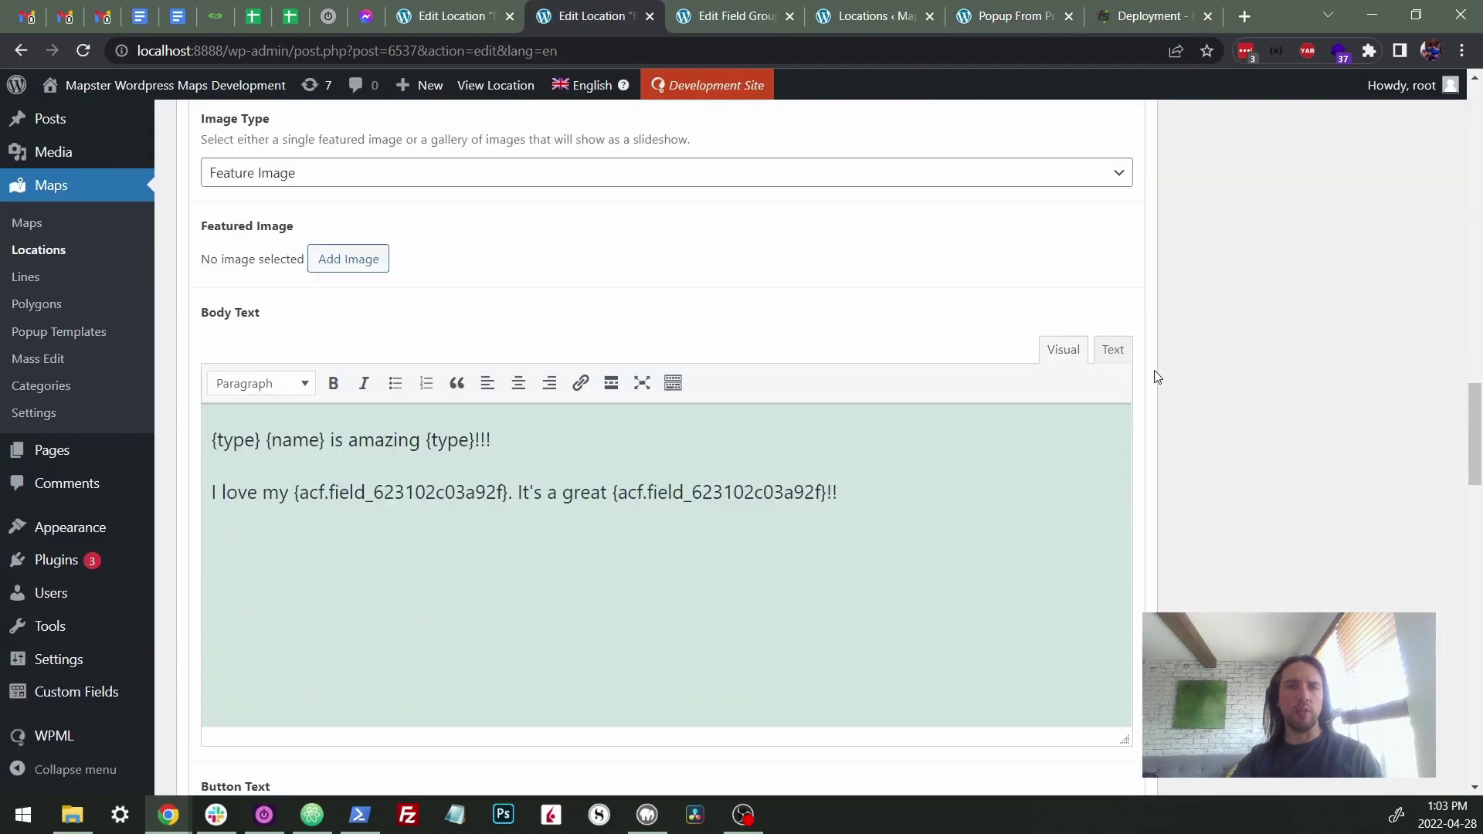
{"action": "scroll", "coordinate": [1164, 375], "scroll_direction": "down", "scroll_amount": 1}
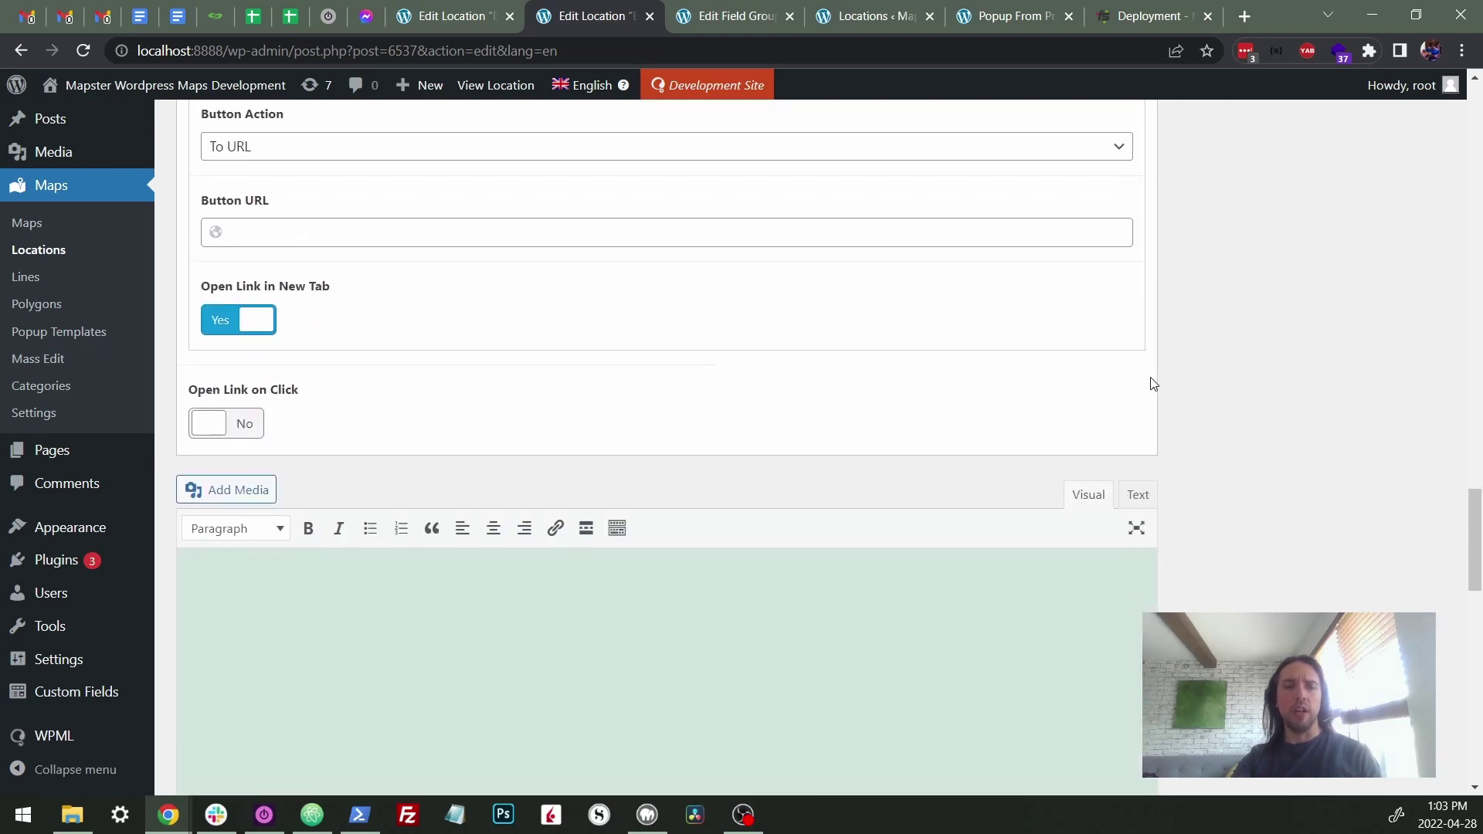
{"action": "scroll", "coordinate": [1153, 384], "scroll_direction": "up", "scroll_amount": 1}
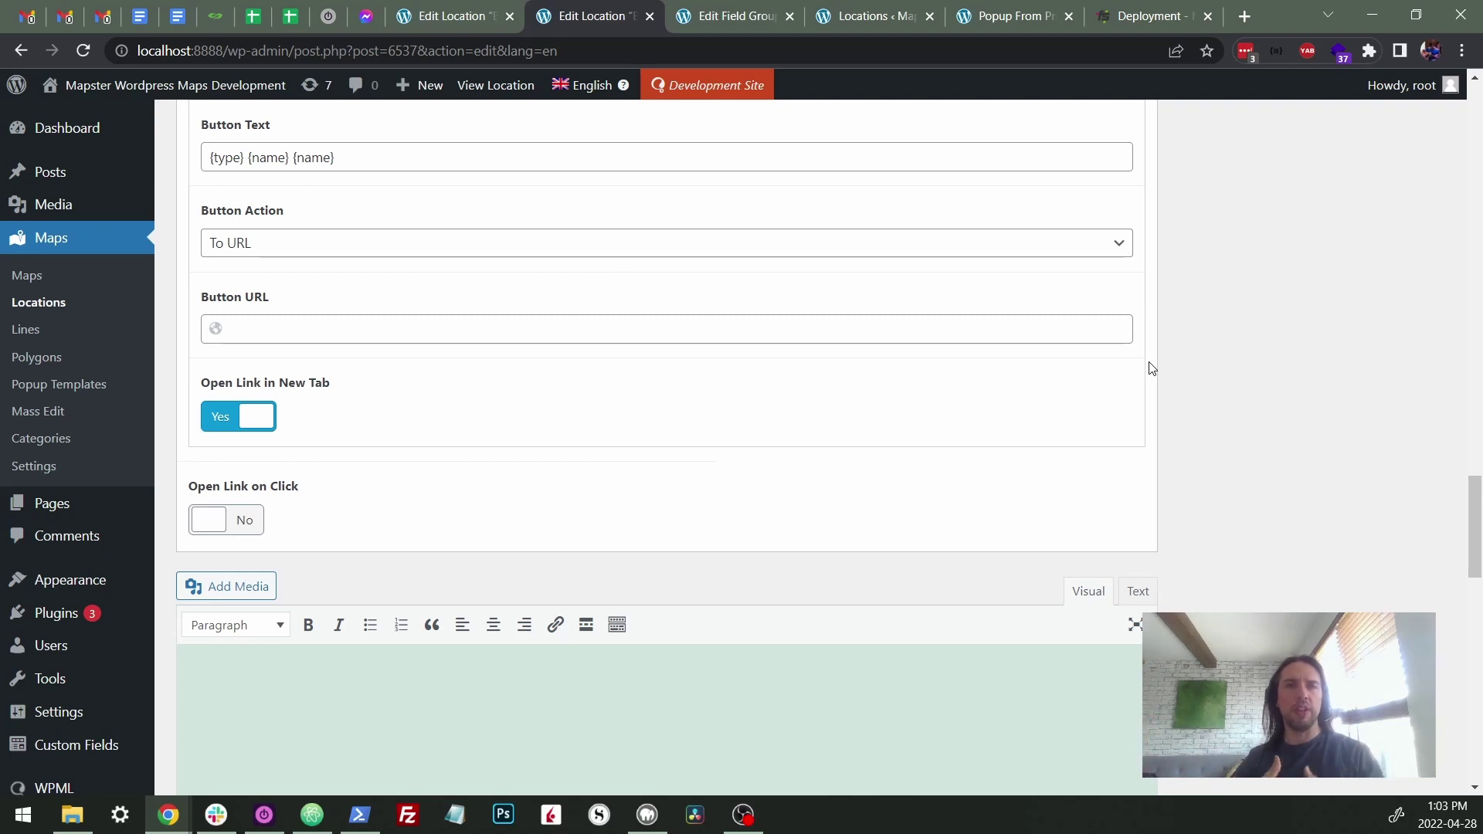
{"action": "scroll", "coordinate": [322, 190], "scroll_direction": "up", "scroll_amount": 3}
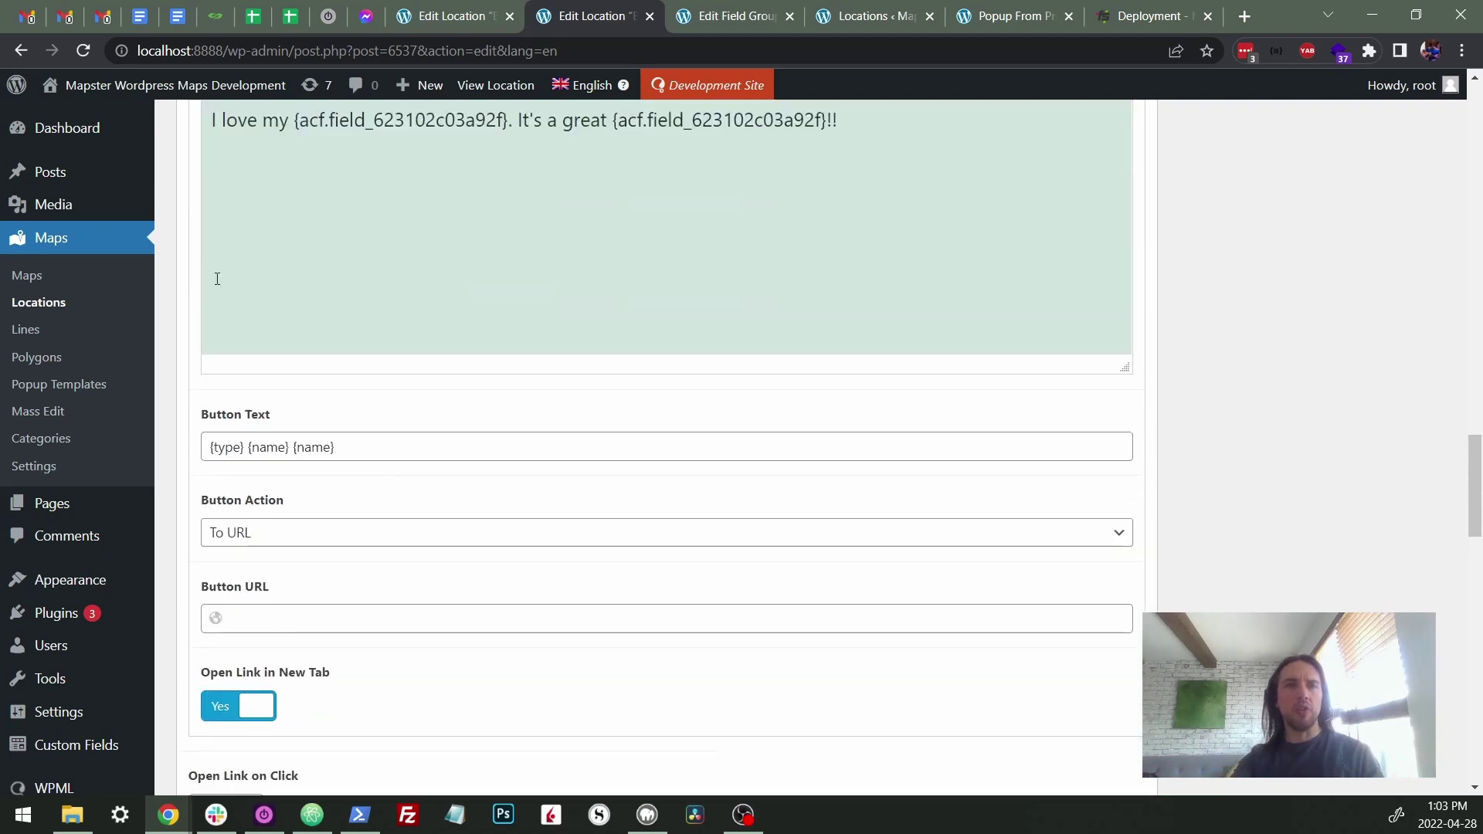
{"action": "left_click", "coordinate": [93, 409]}
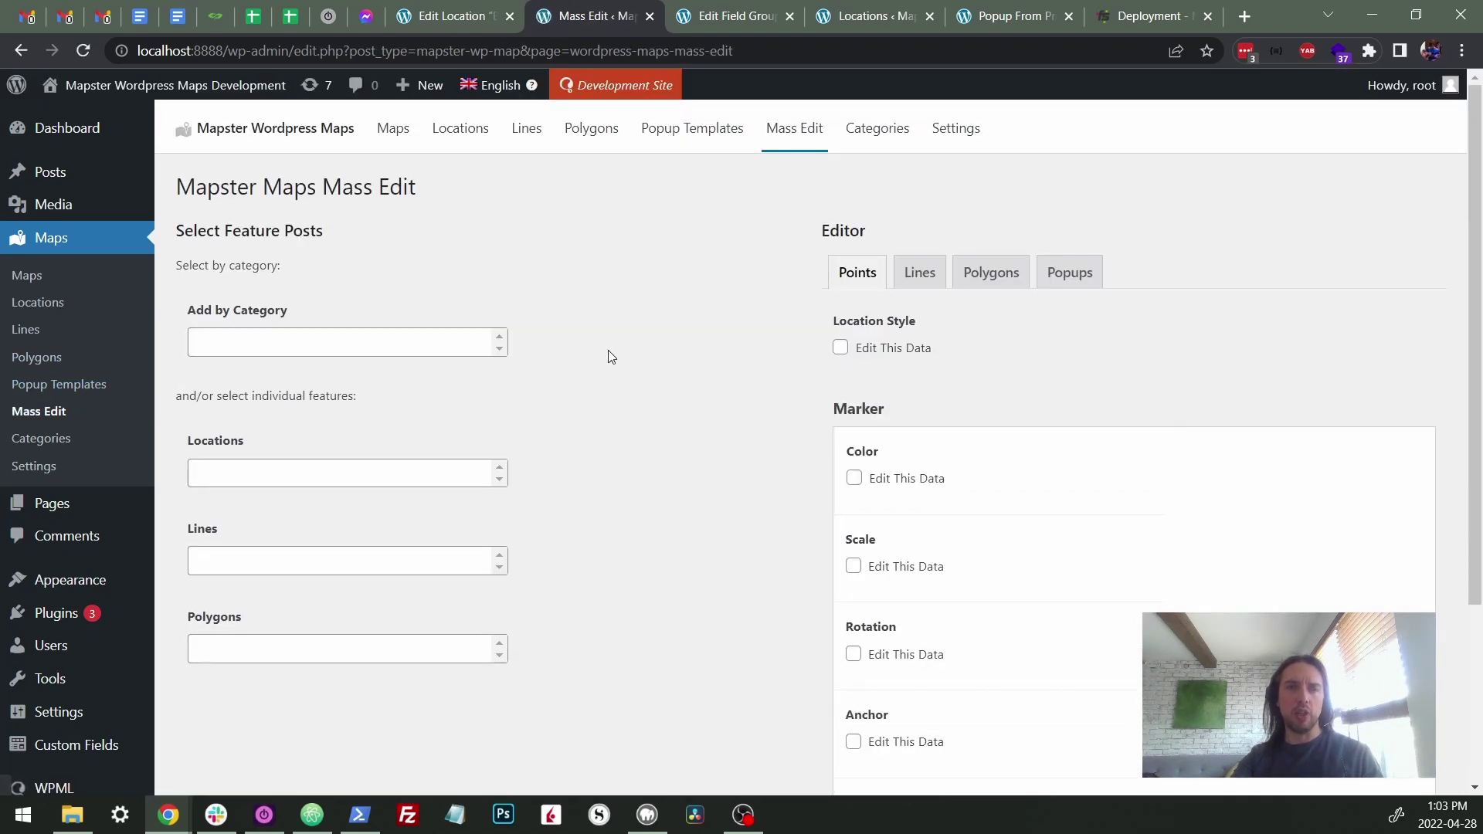
- In the Popups tab, tick Edit This Data for Enable Popup and Header Text, entering {name}
{"action": "scroll", "coordinate": [582, 346], "scroll_direction": "down", "scroll_amount": 1}
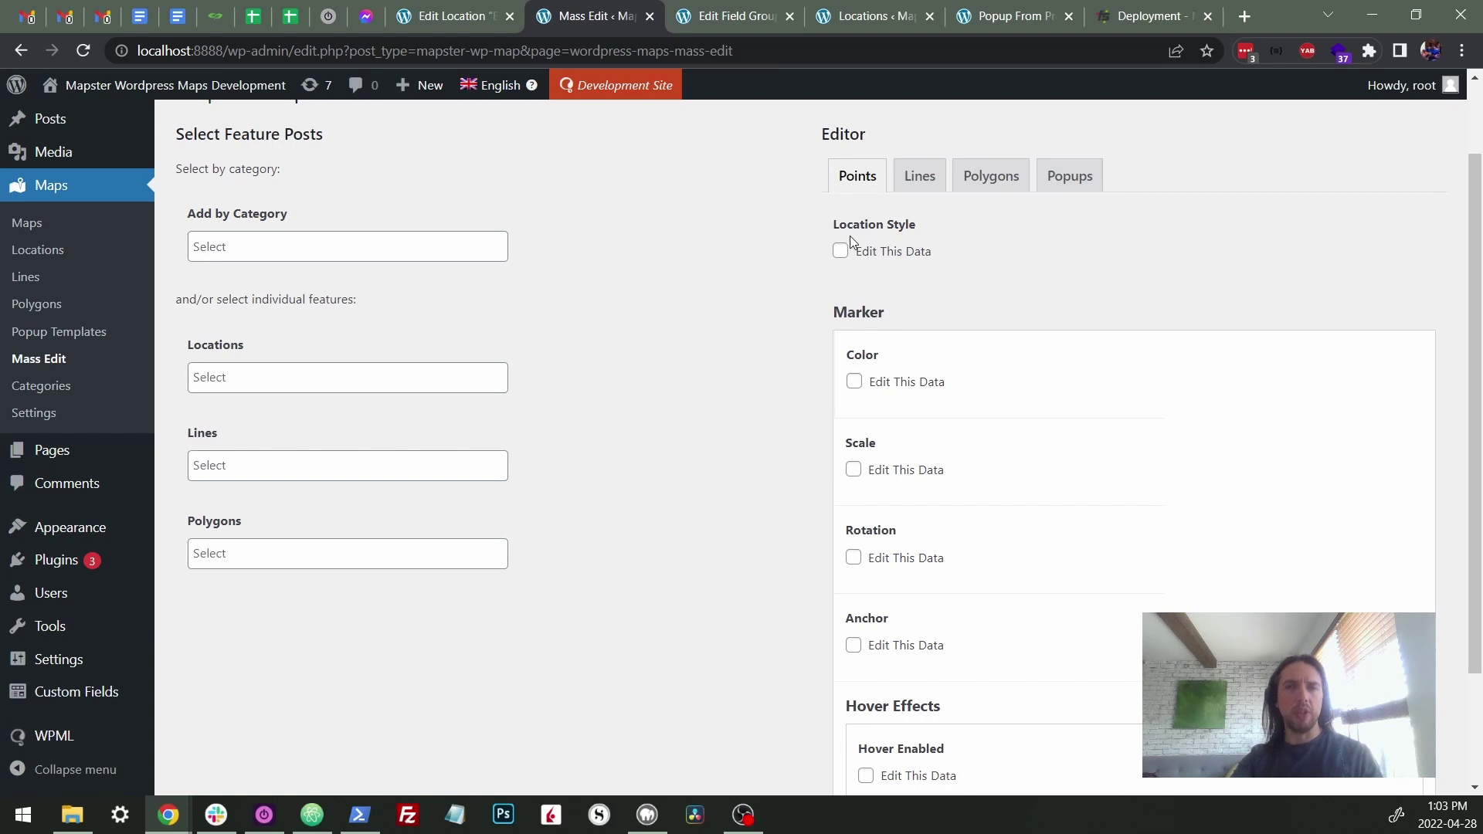
{"action": "left_click", "coordinate": [1069, 176]}
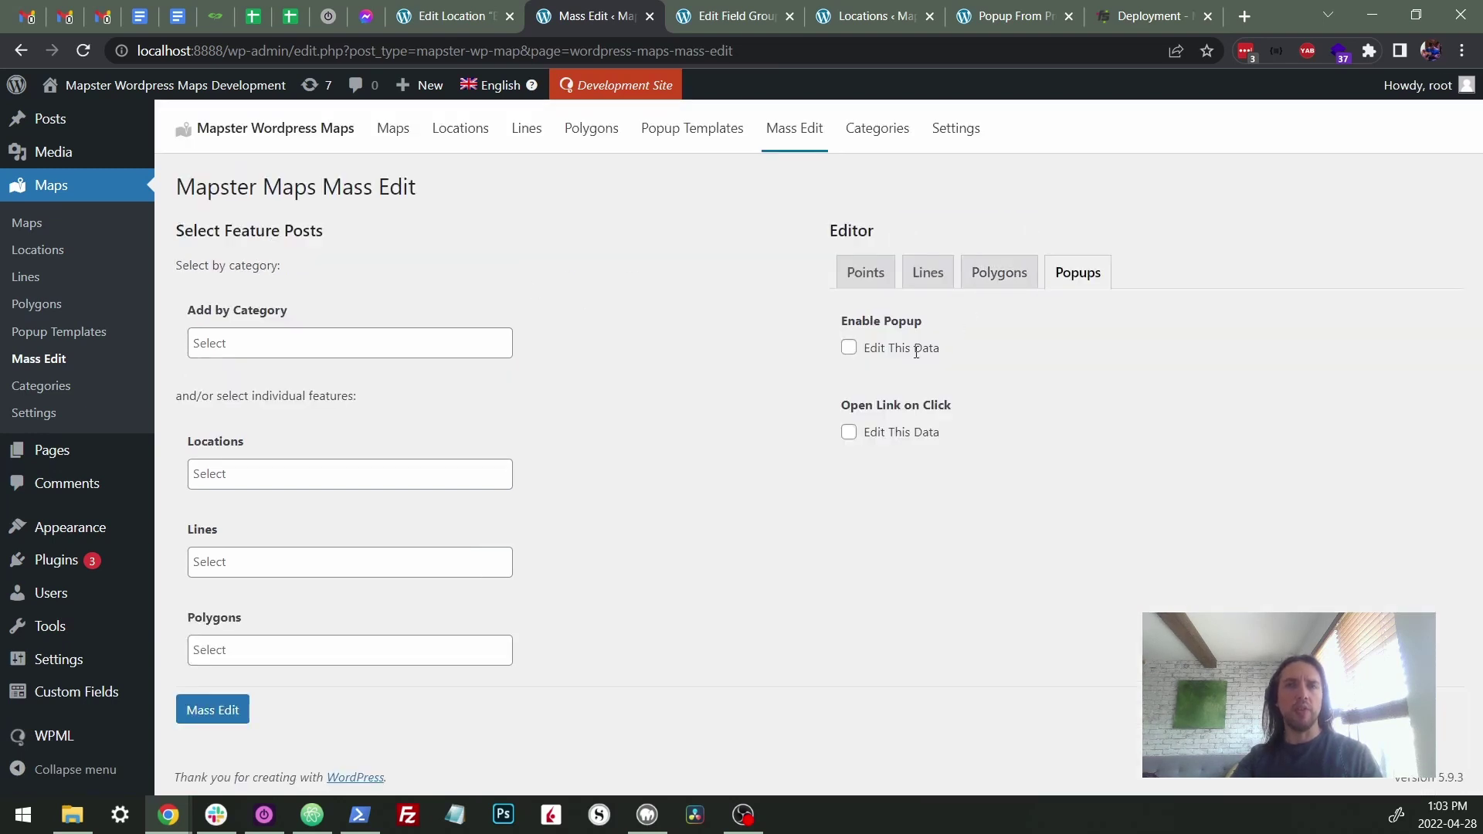
{"action": "left_click", "coordinate": [840, 352]}
{"action": "scroll", "coordinate": [847, 392], "scroll_direction": "down", "scroll_amount": 1}
{"action": "scroll", "coordinate": [847, 392], "scroll_direction": "down", "scroll_amount": 3}
{"action": "left_click", "coordinate": [854, 388]}
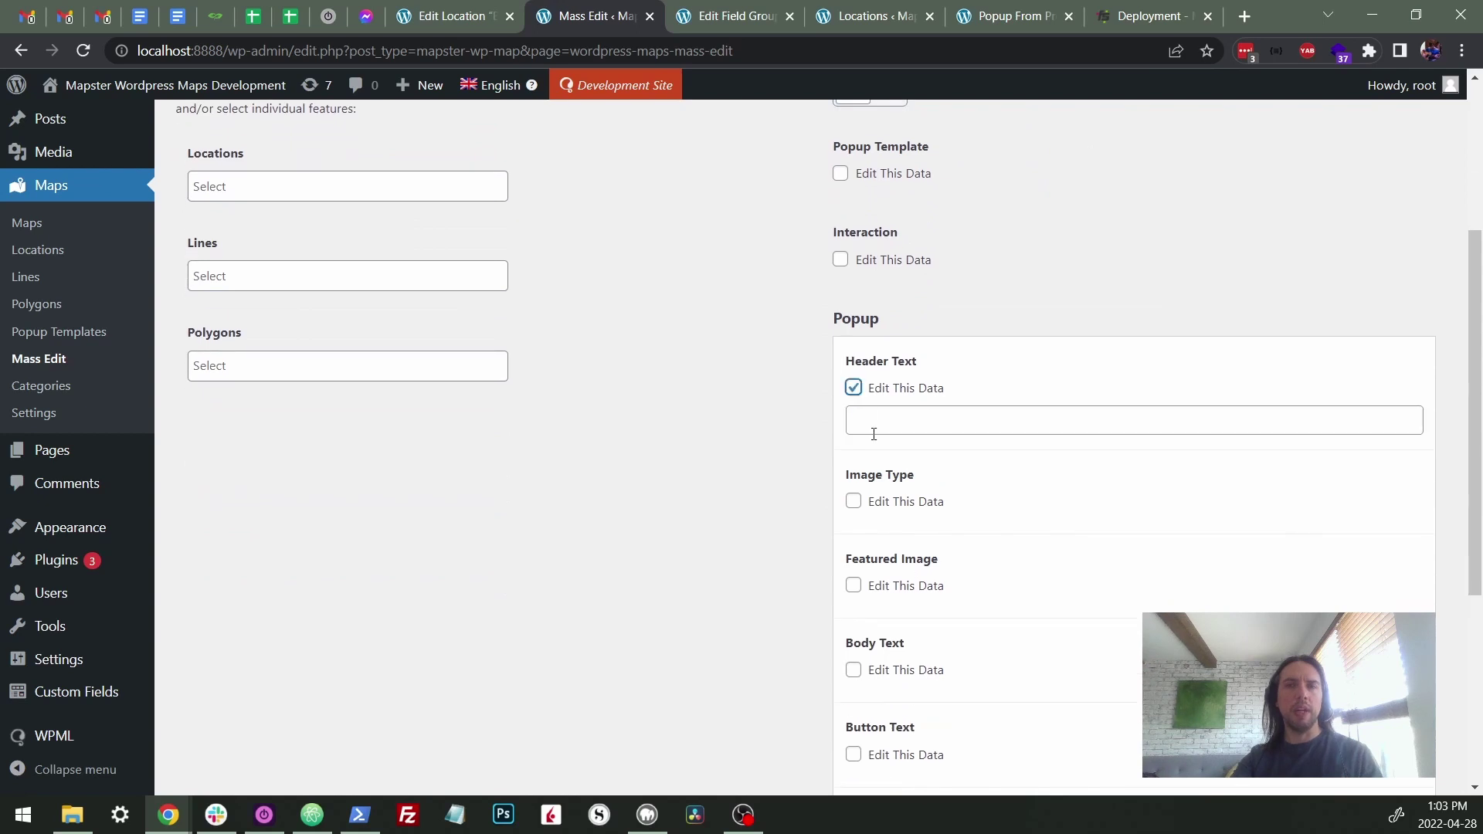
{"action": "left_click", "coordinate": [931, 427]}
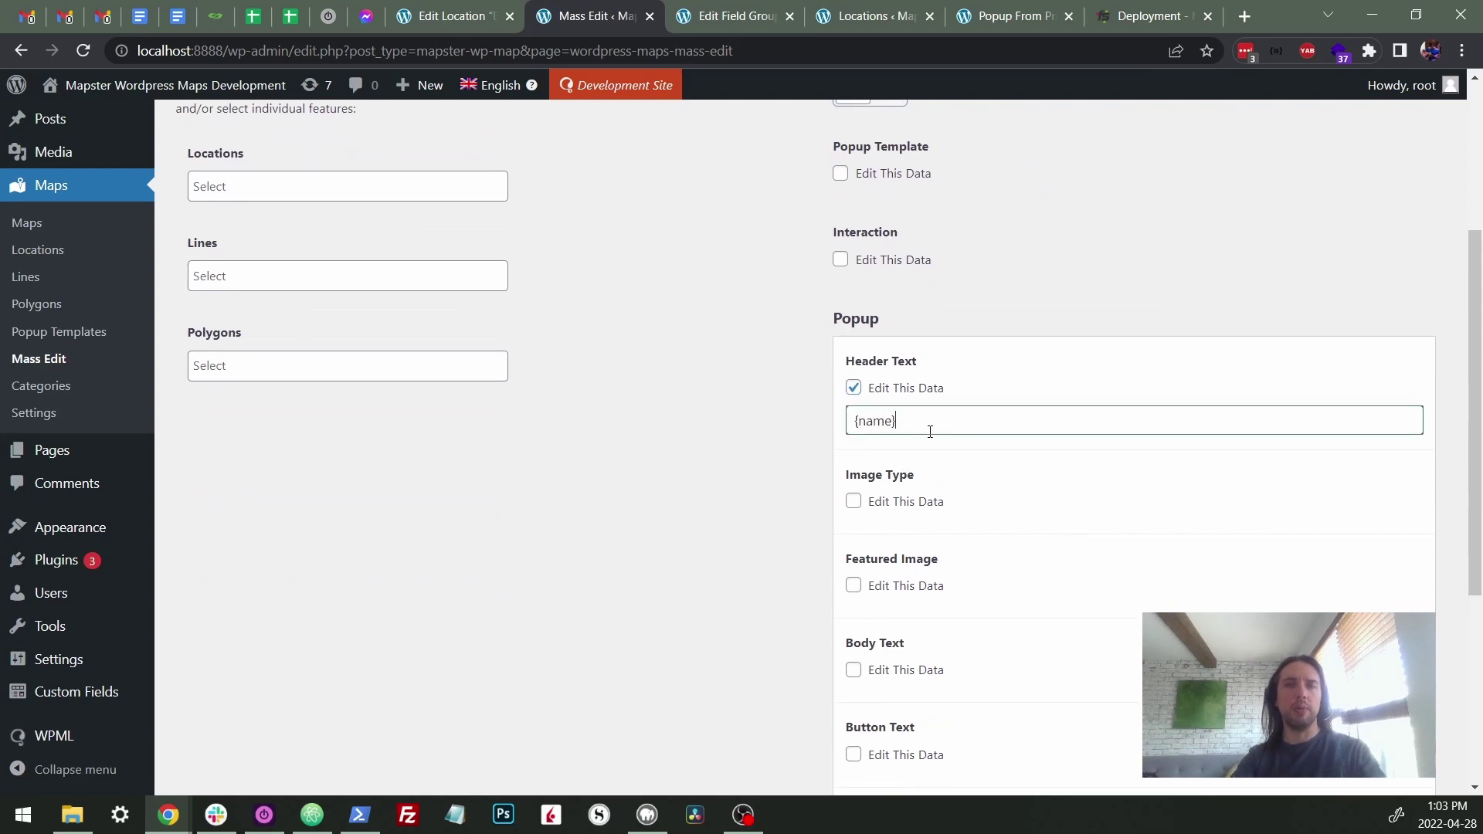
{"action": "left_click", "coordinate": [755, 410]}
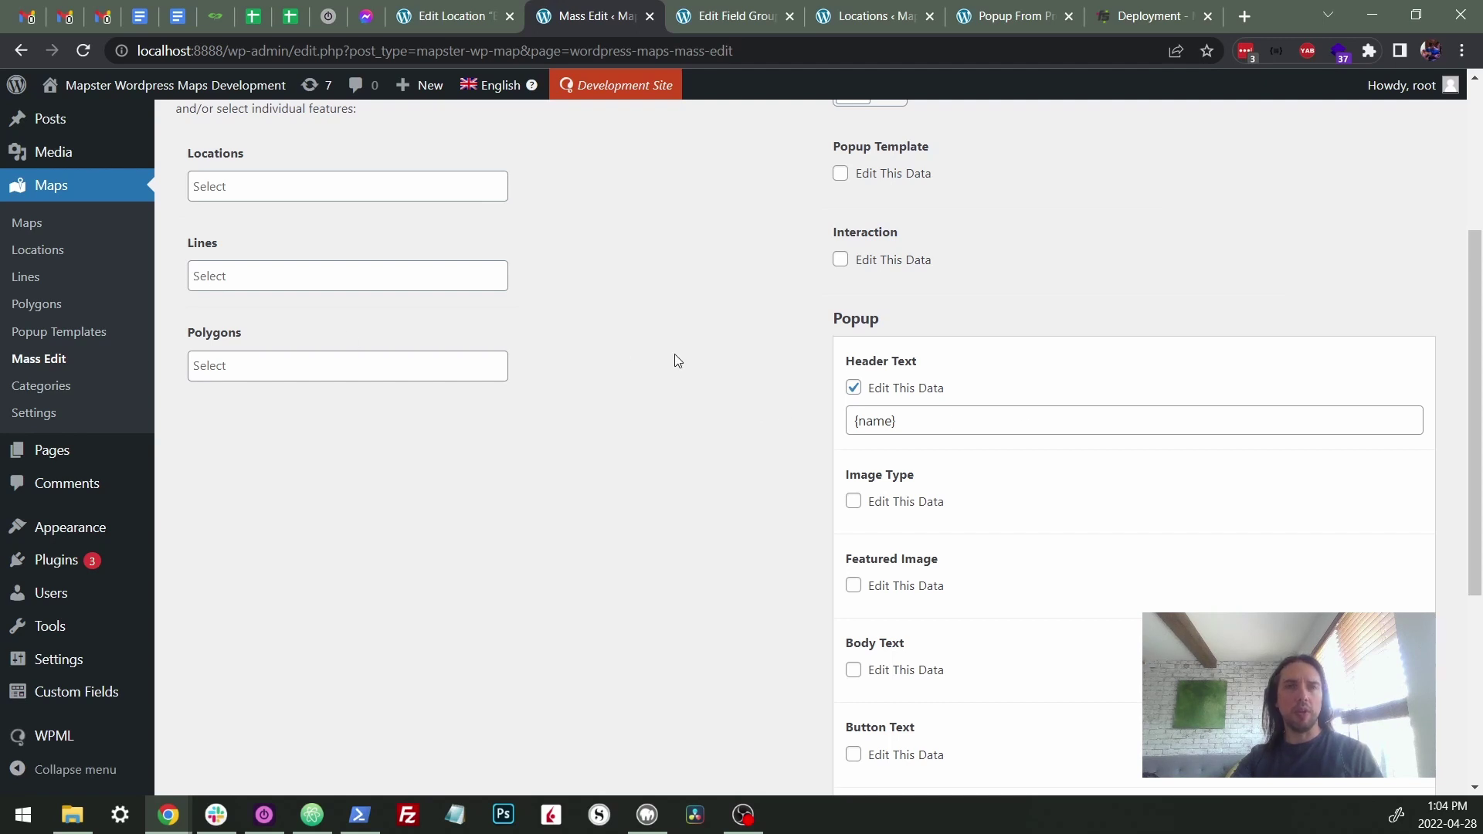
{"action": "scroll", "coordinate": [676, 361], "scroll_direction": "up", "scroll_amount": 4}
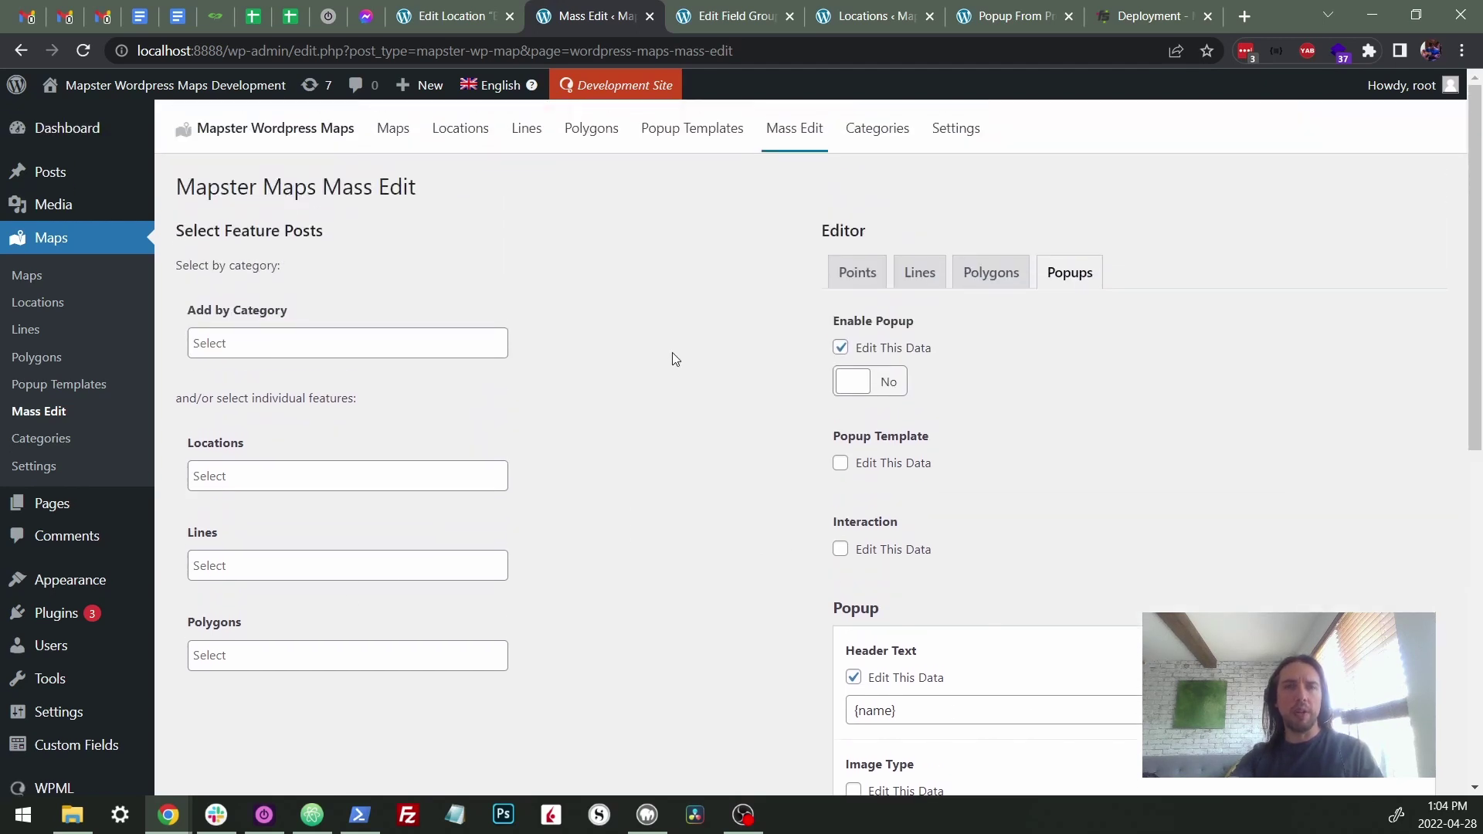